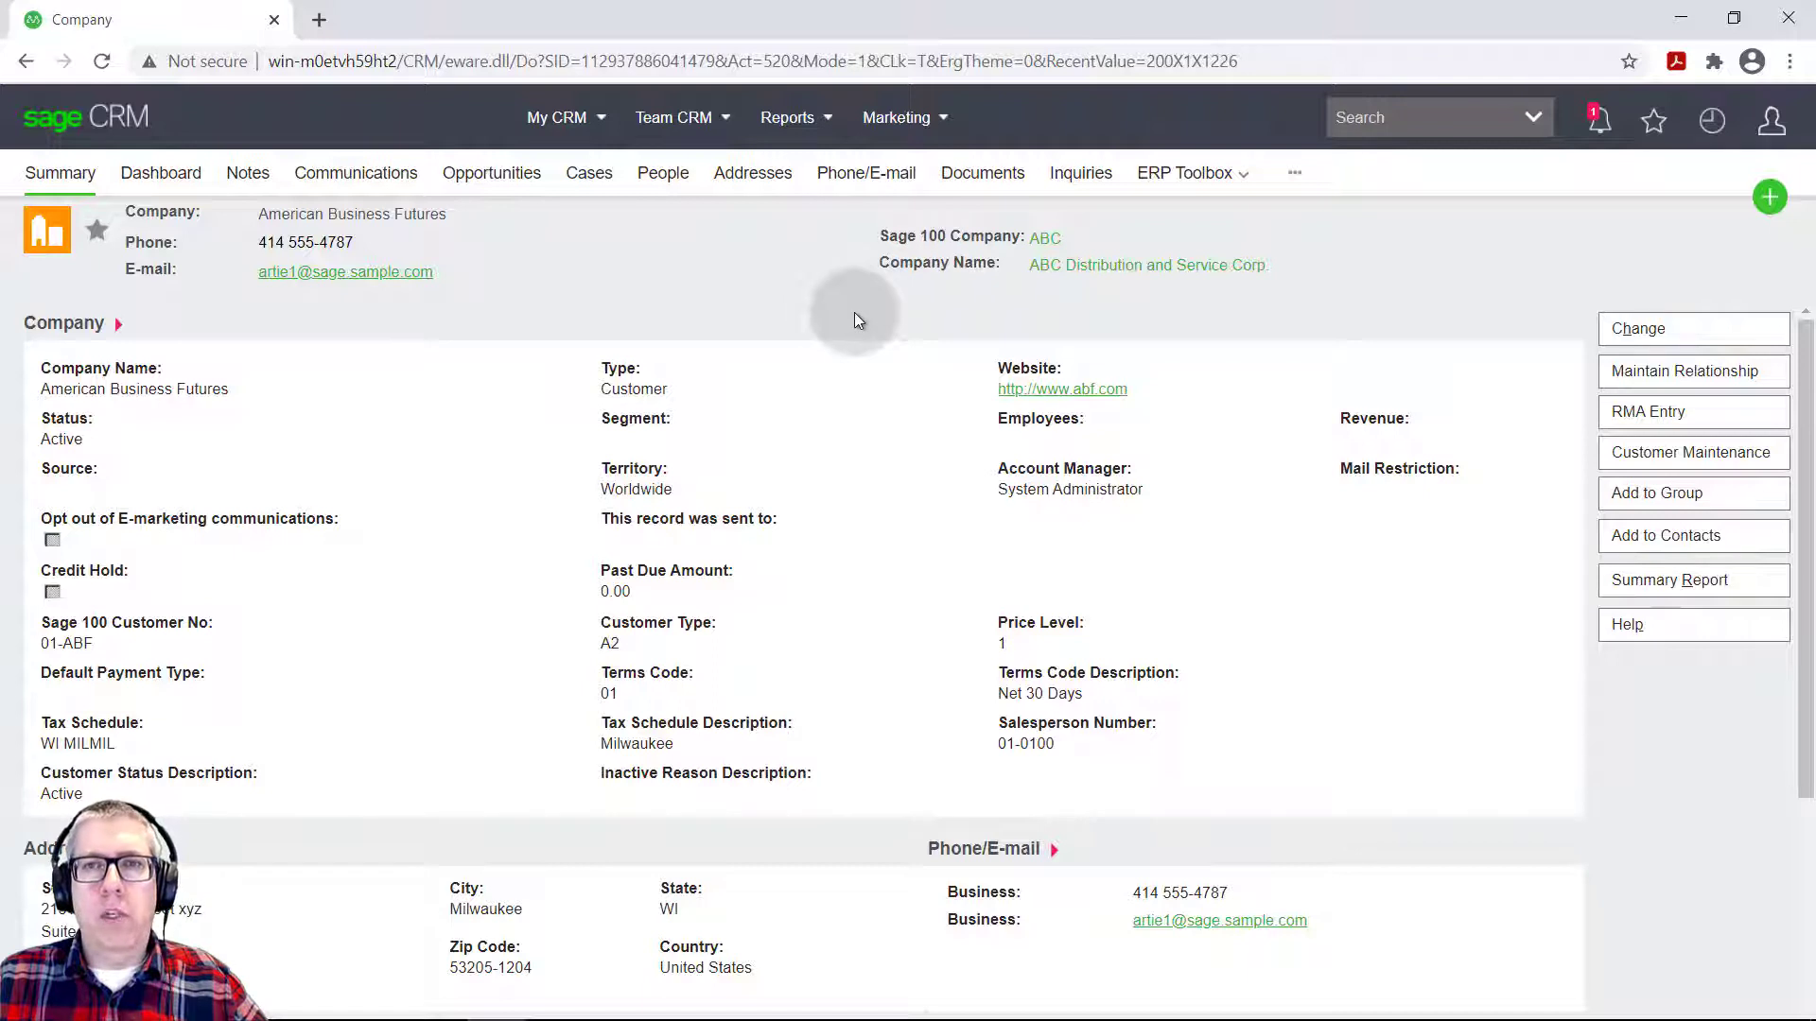
# Step: Open the user profile menu at the top right of Sage CRM
pyautogui.click(1771, 129)
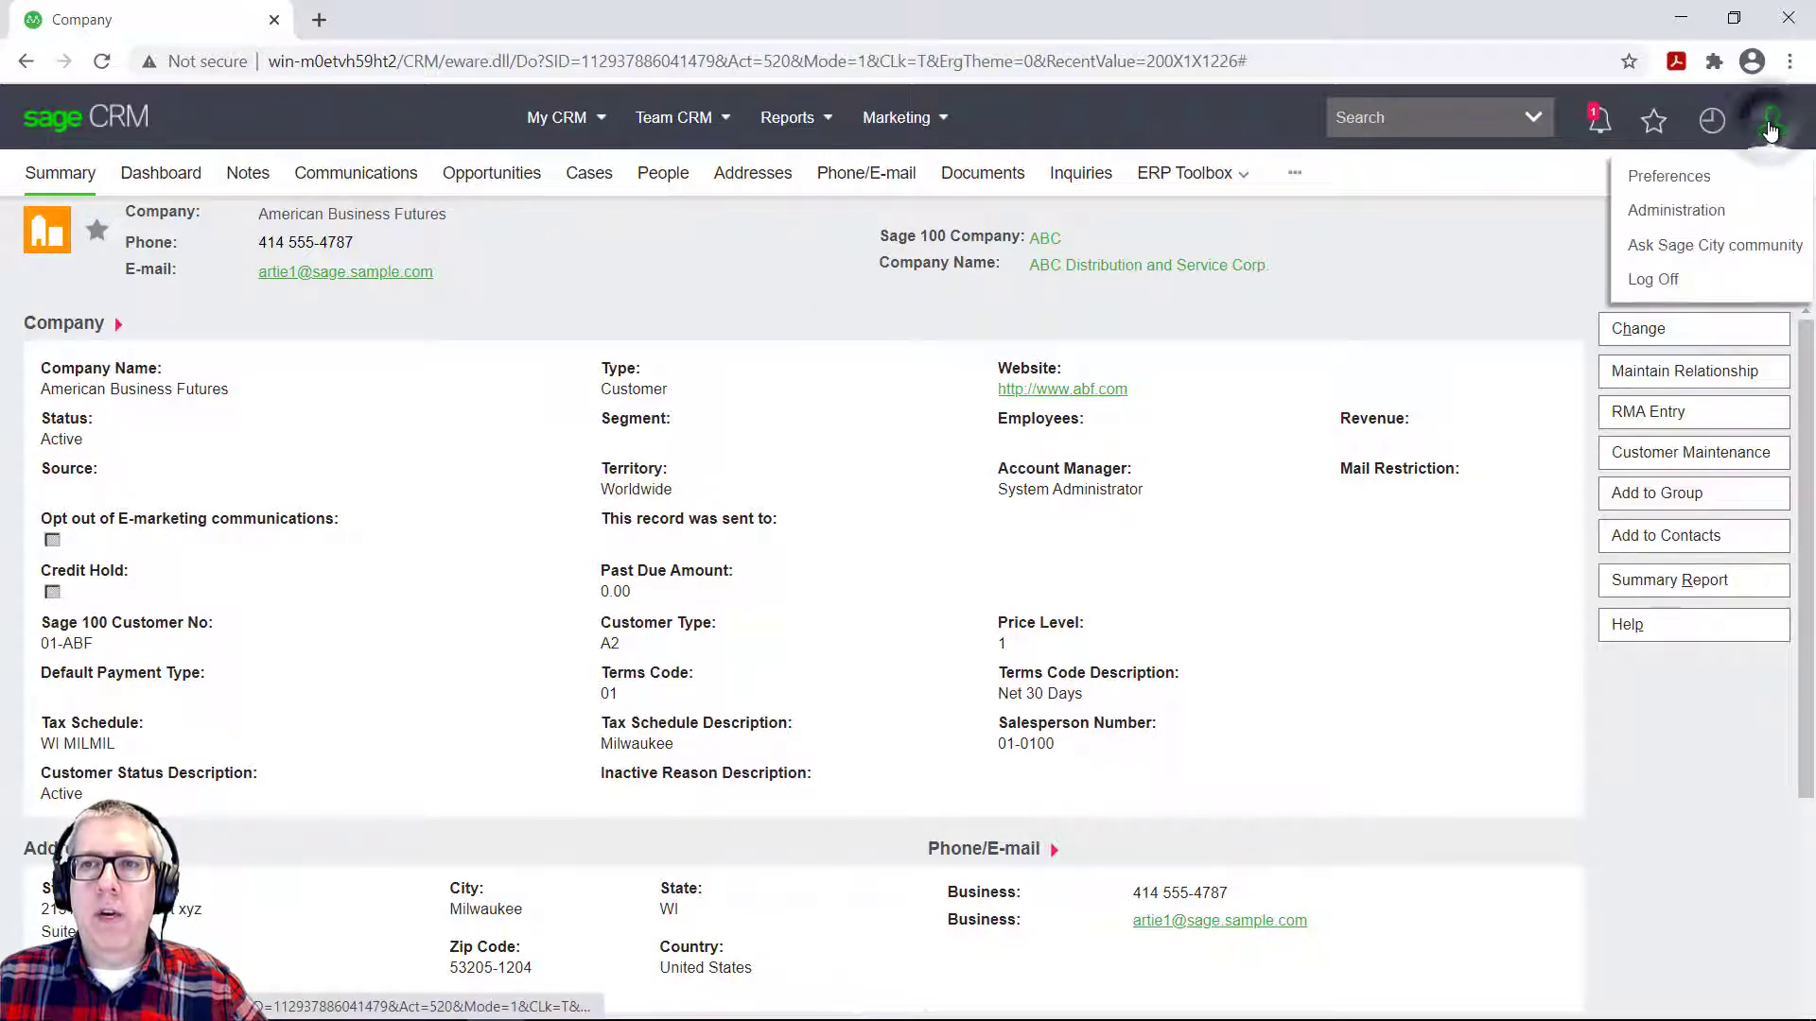
# Step: Go to Administration → Customization and browse the Secondary Entities list without picking one
pyautogui.click(1672, 212)
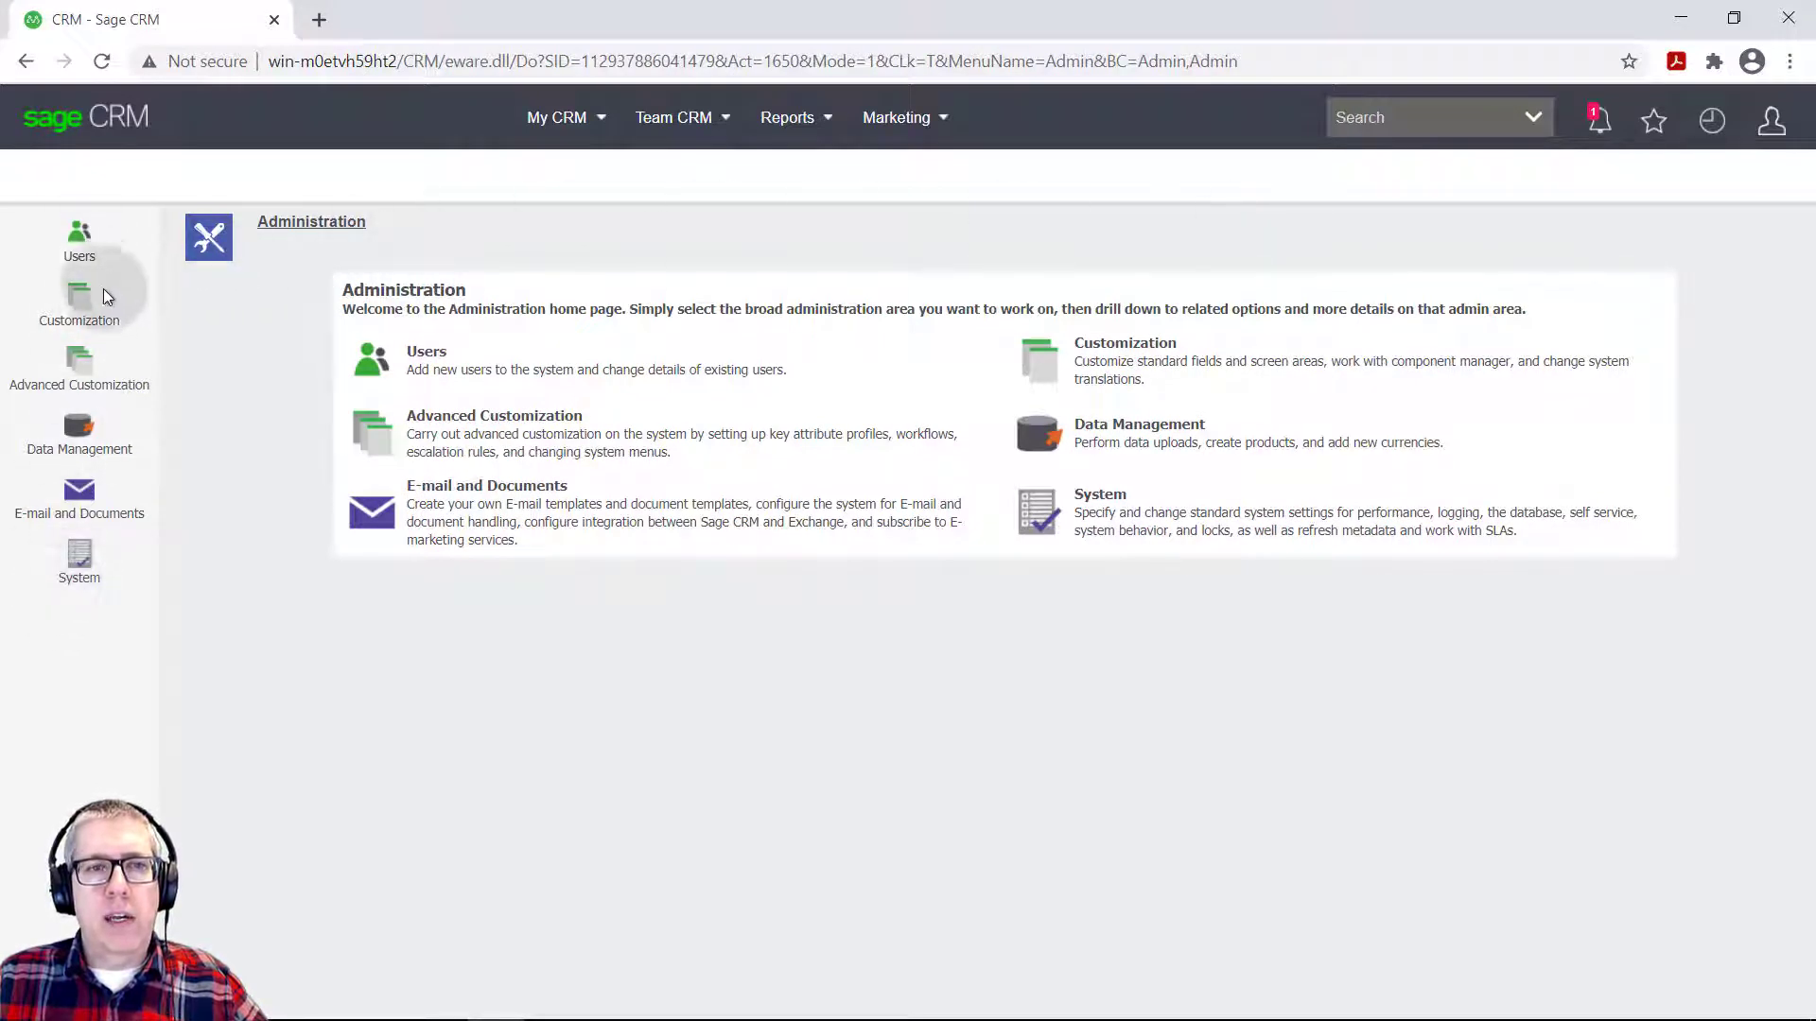
pyautogui.click(1041, 364)
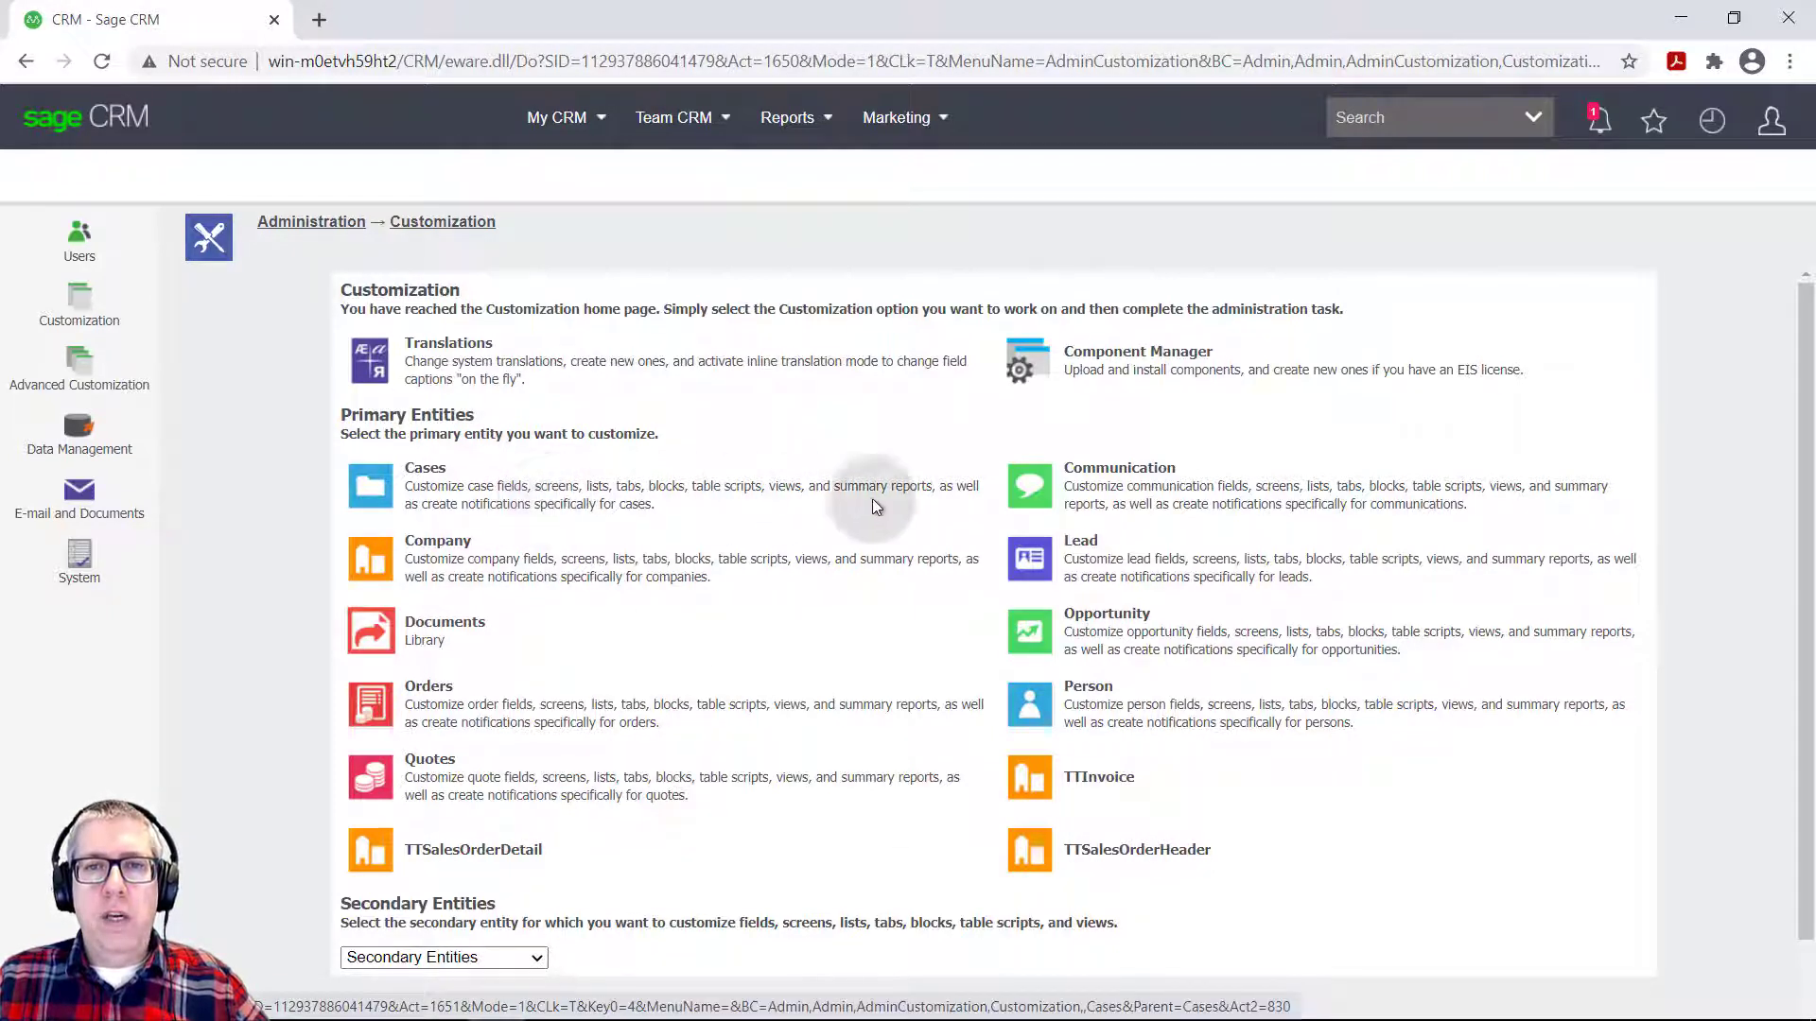
pyautogui.click(452, 959)
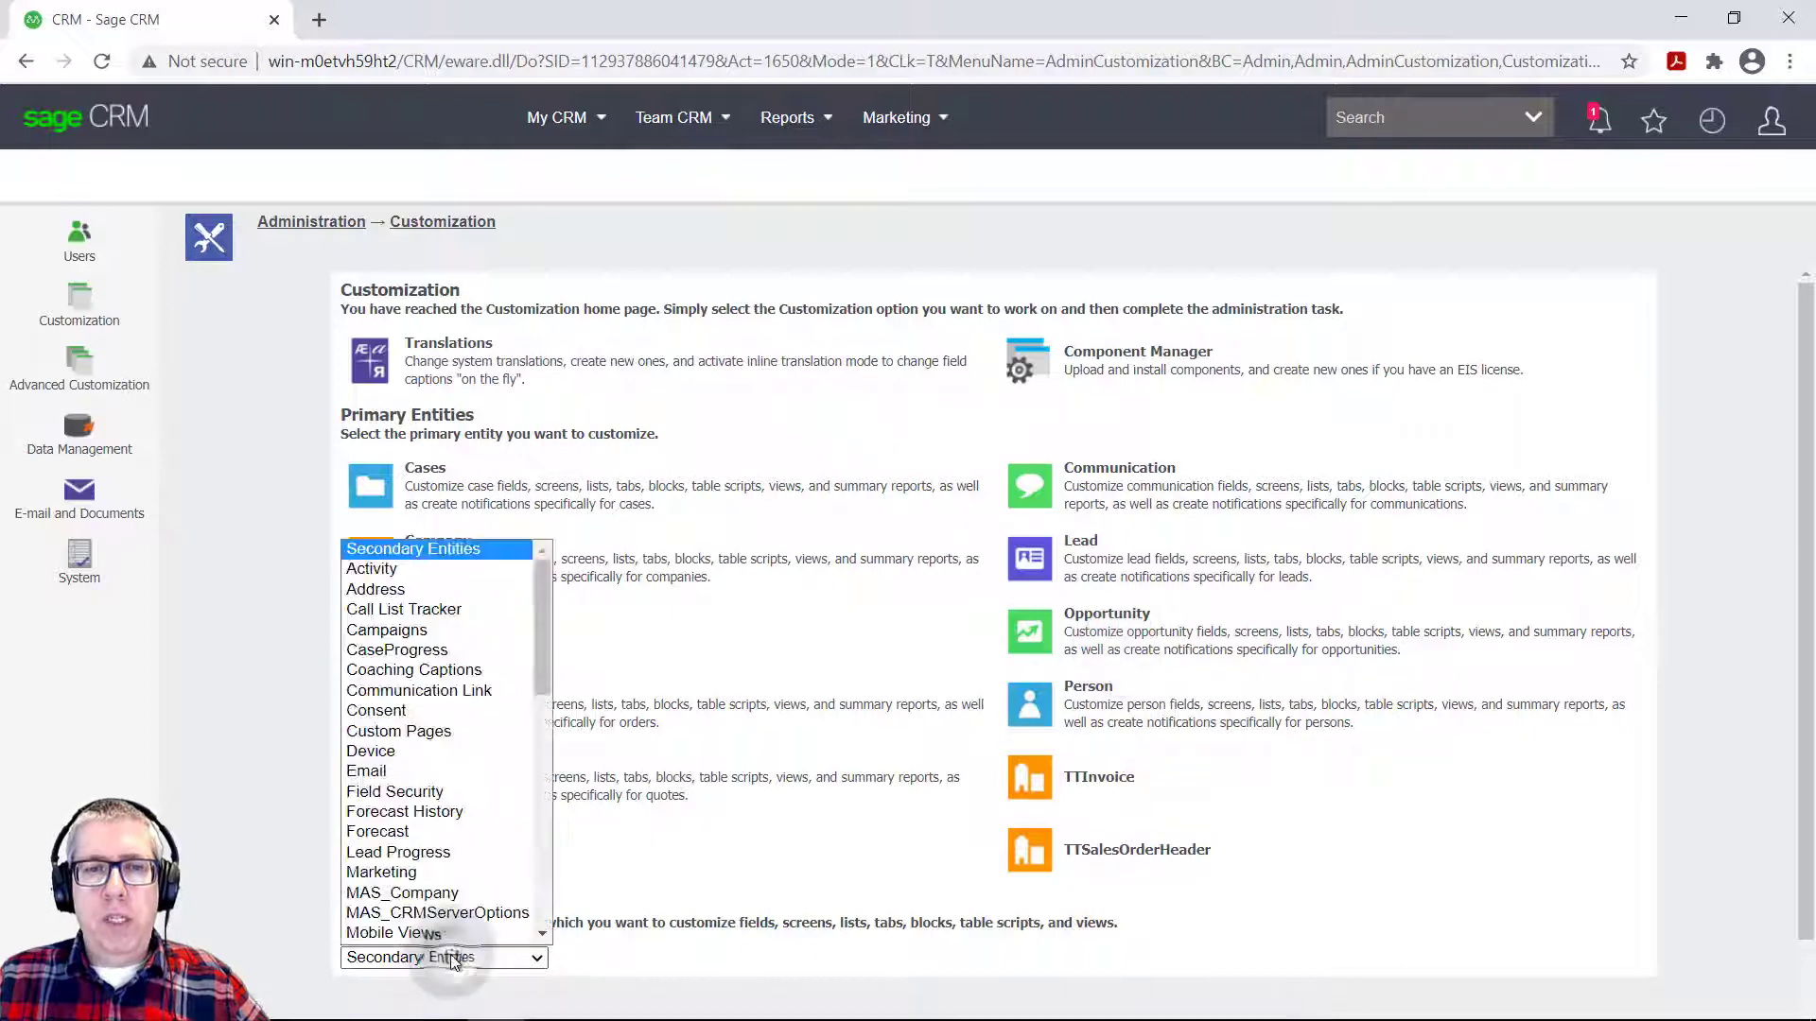
pyautogui.scroll(-8, 430, 759)
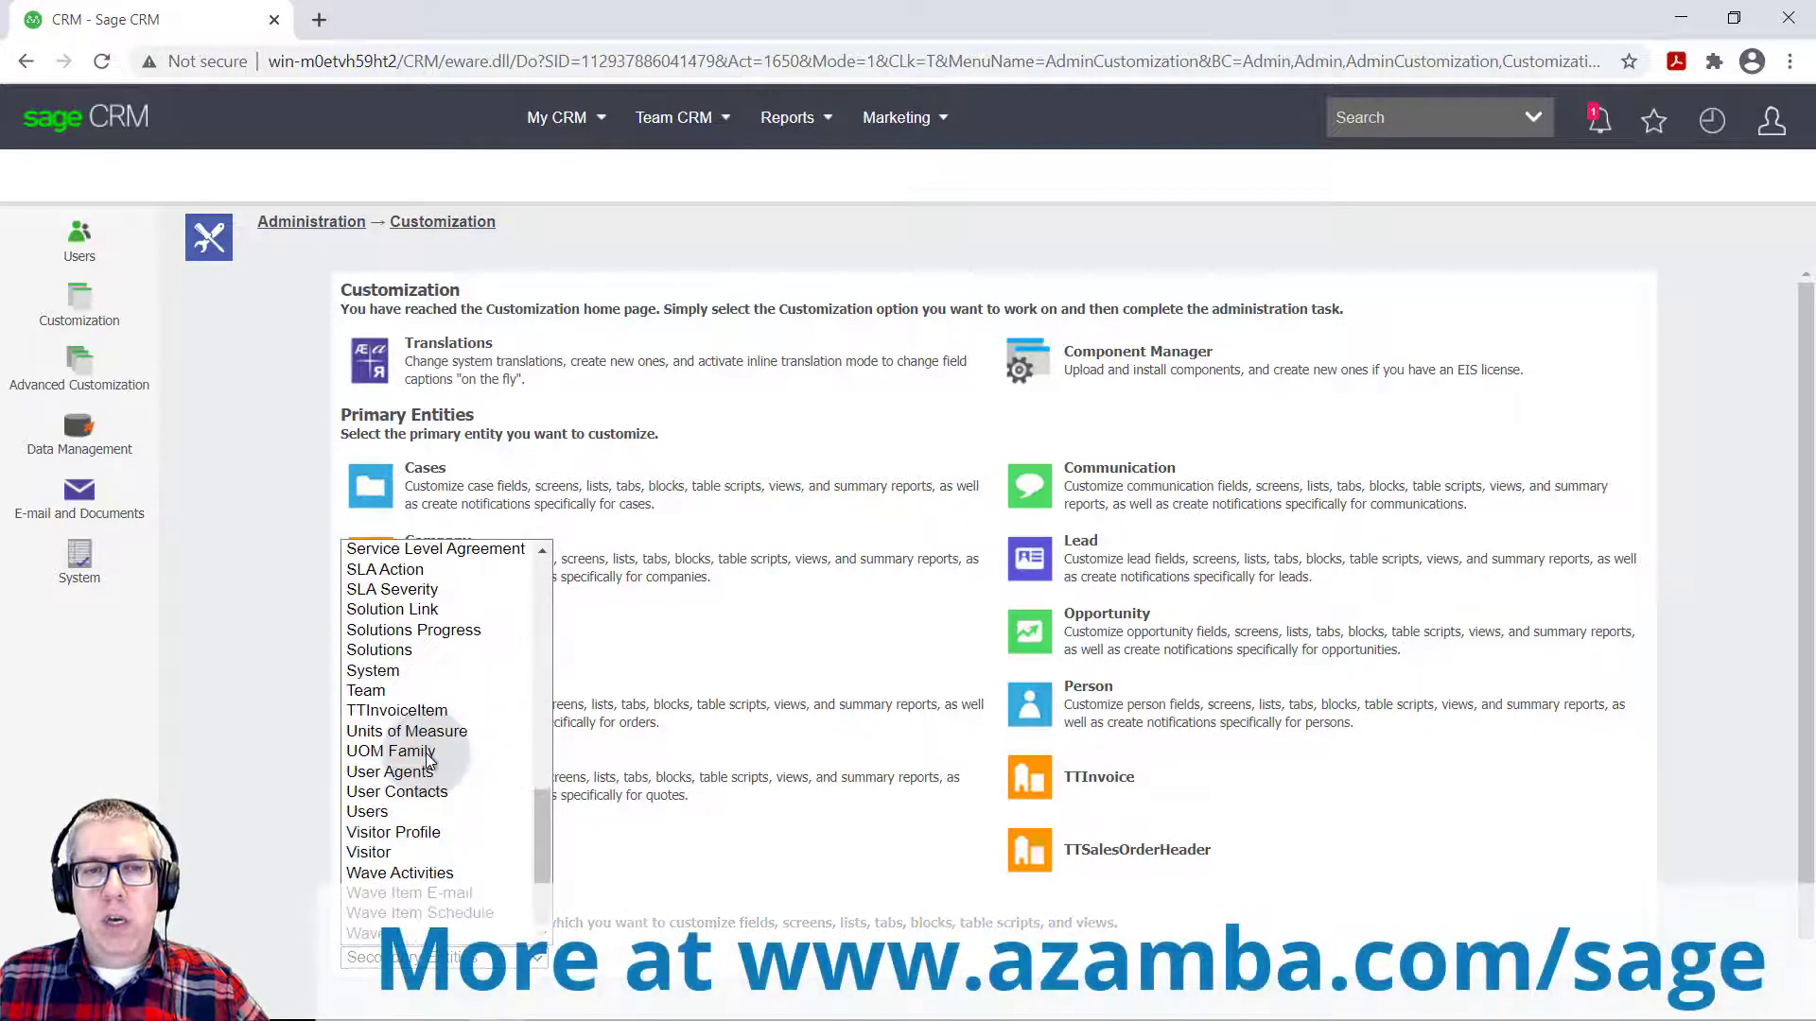
pyautogui.scroll(8, 430, 751)
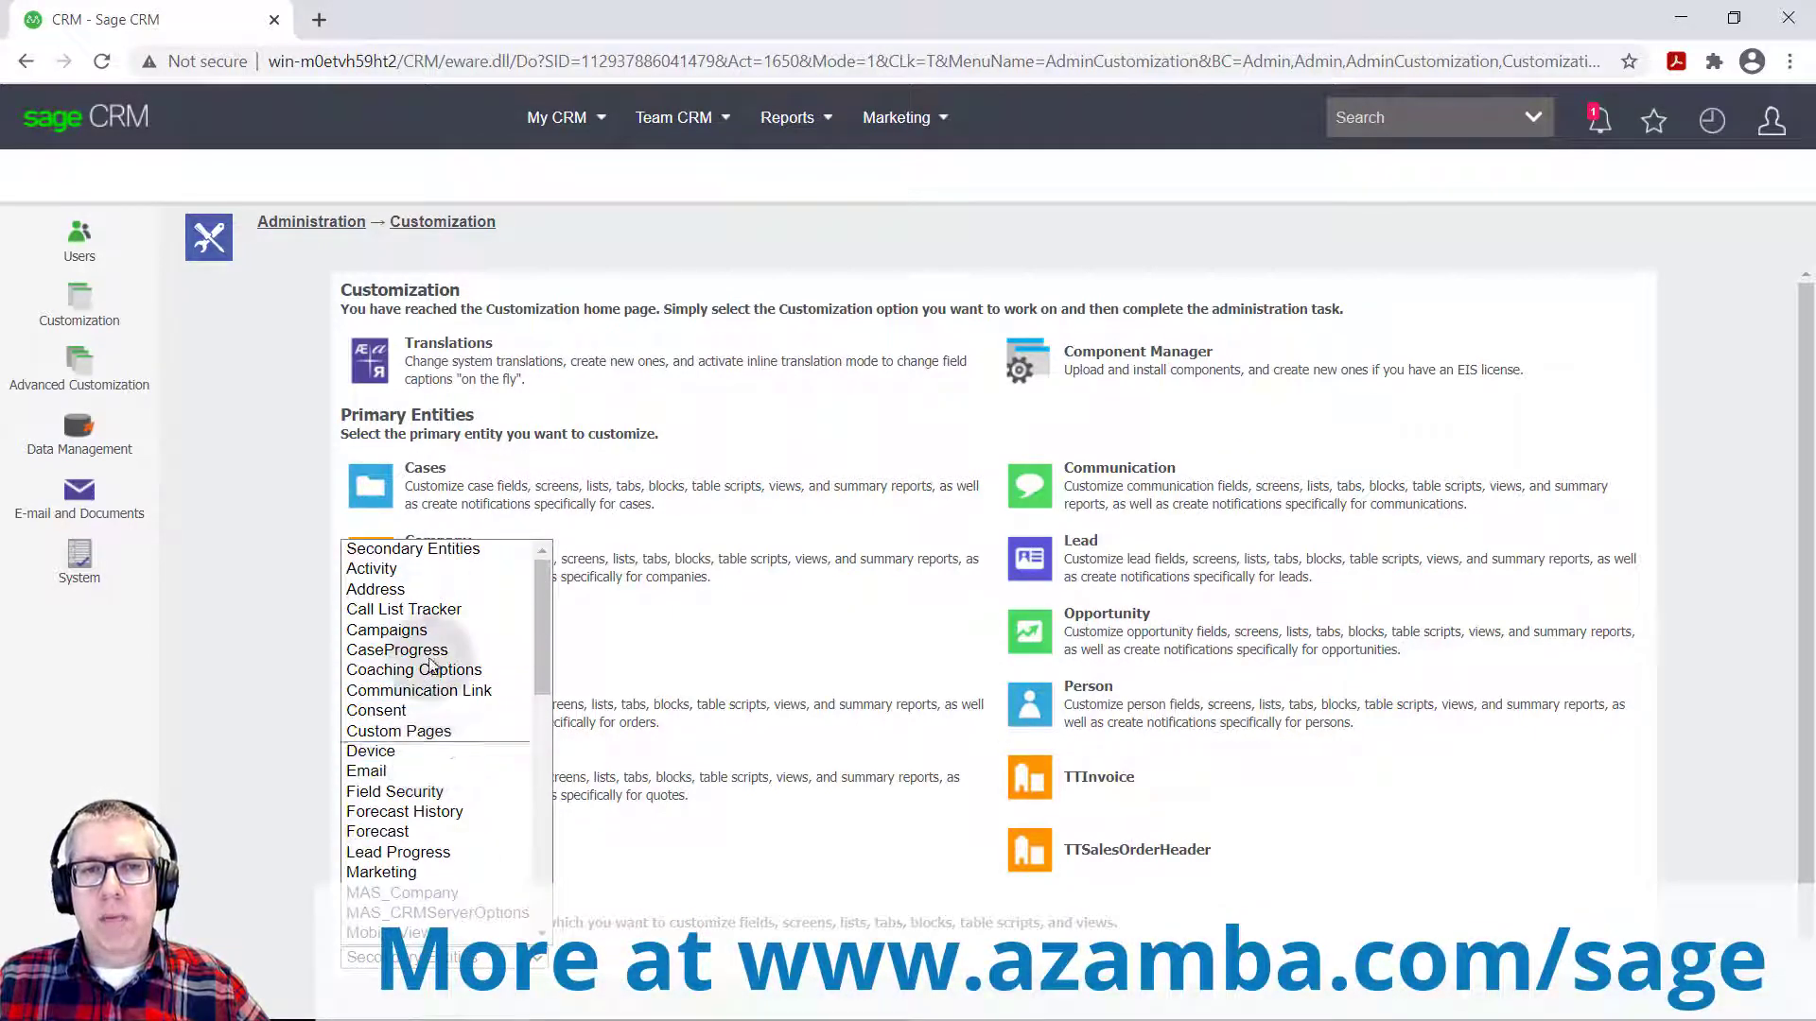
pyautogui.click(254, 682)
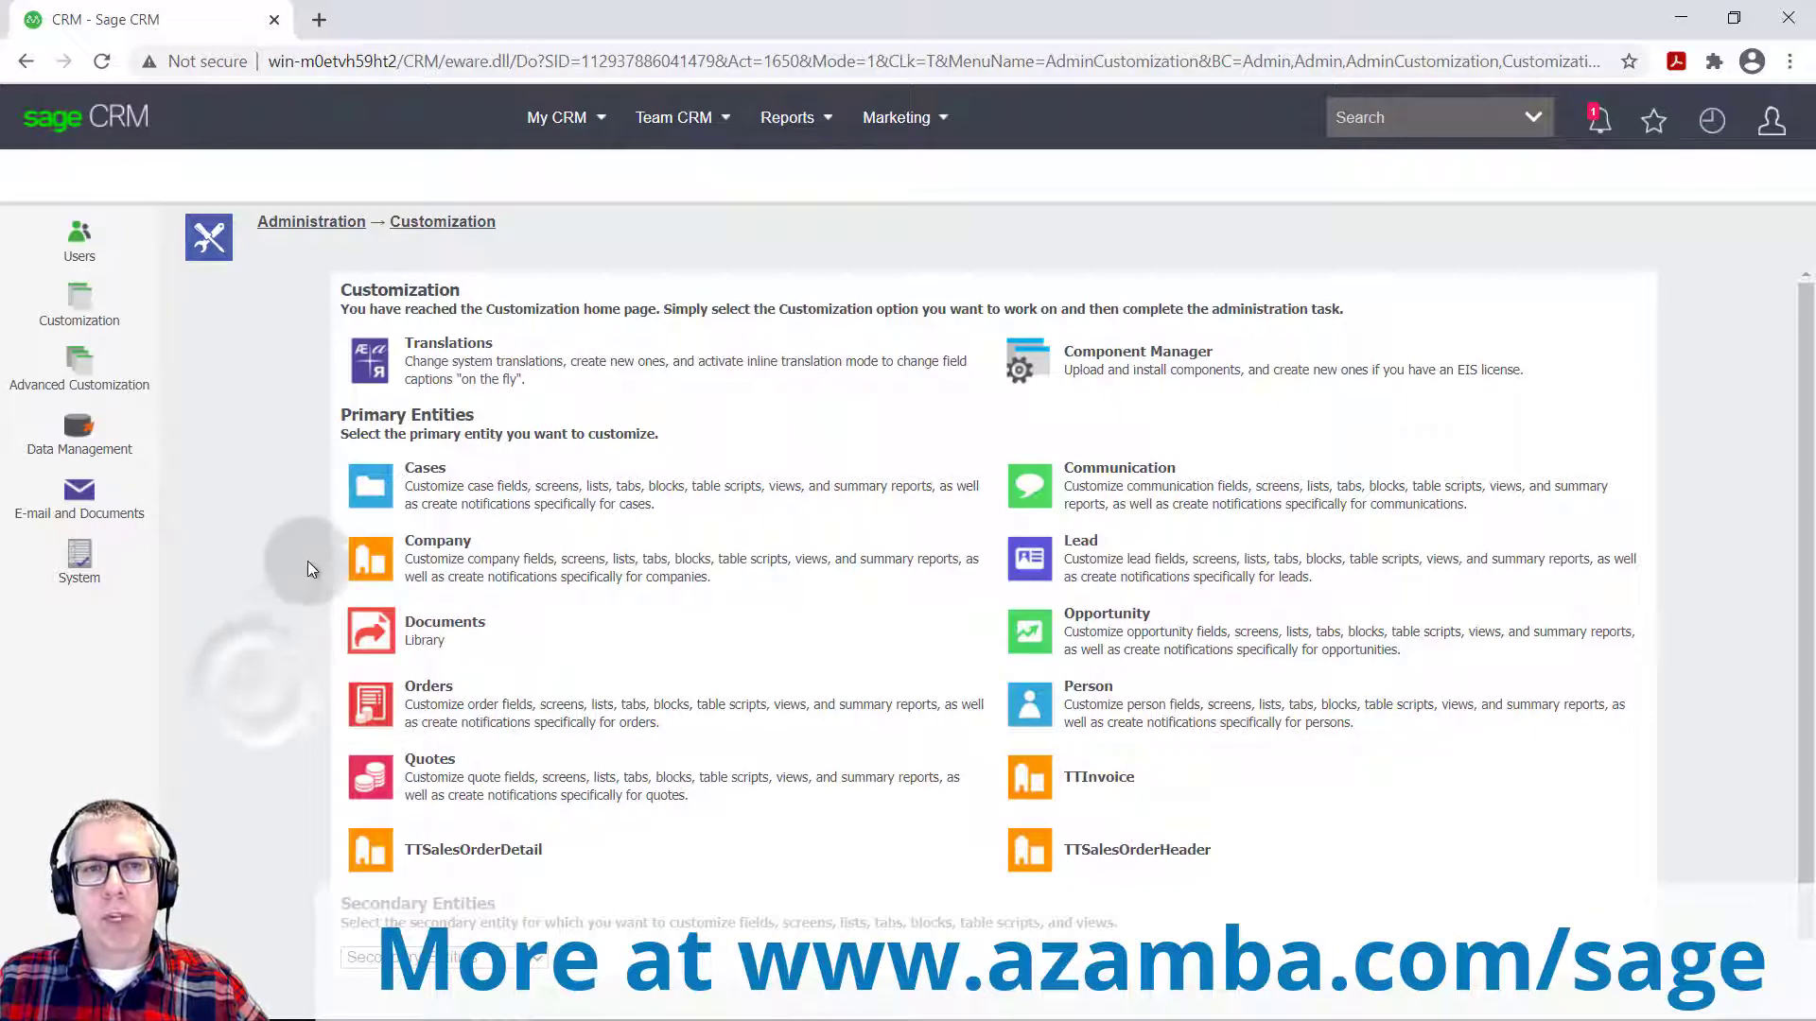
# Step: Turn on Inline Customization on the Company entity's Screens tab
pyautogui.click(379, 556)
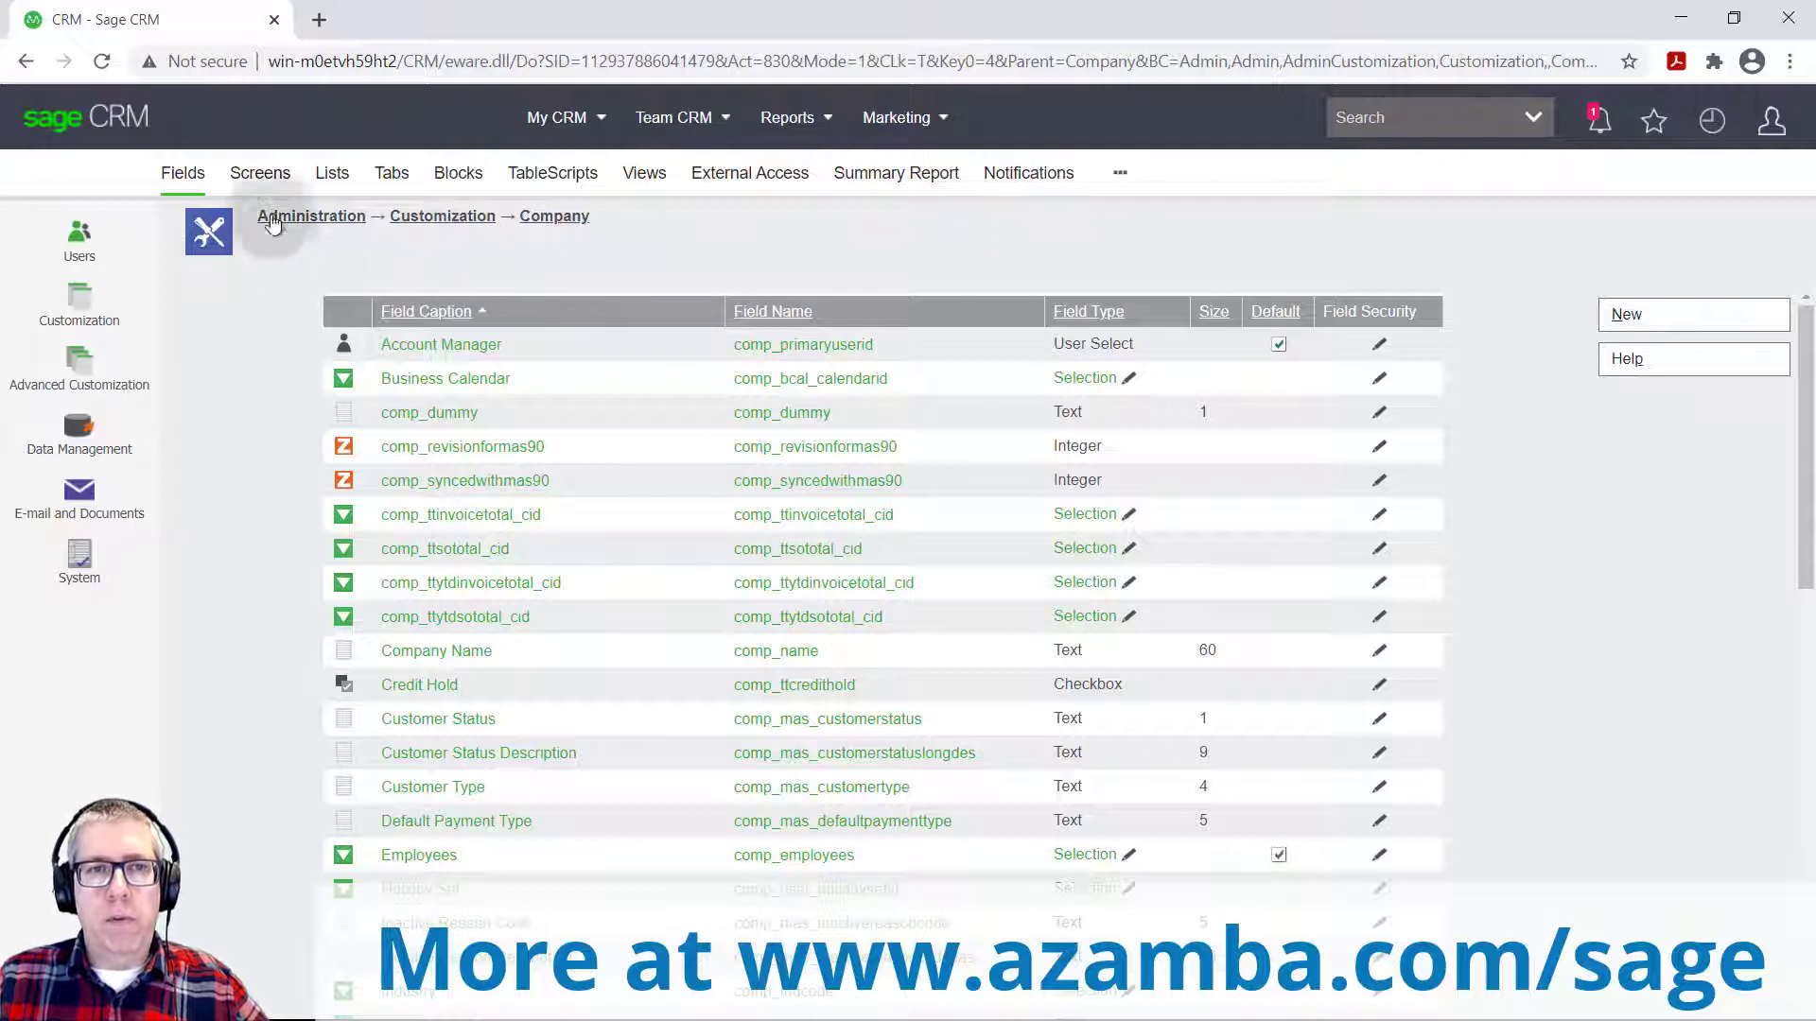
pyautogui.click(266, 179)
pyautogui.click(532, 478)
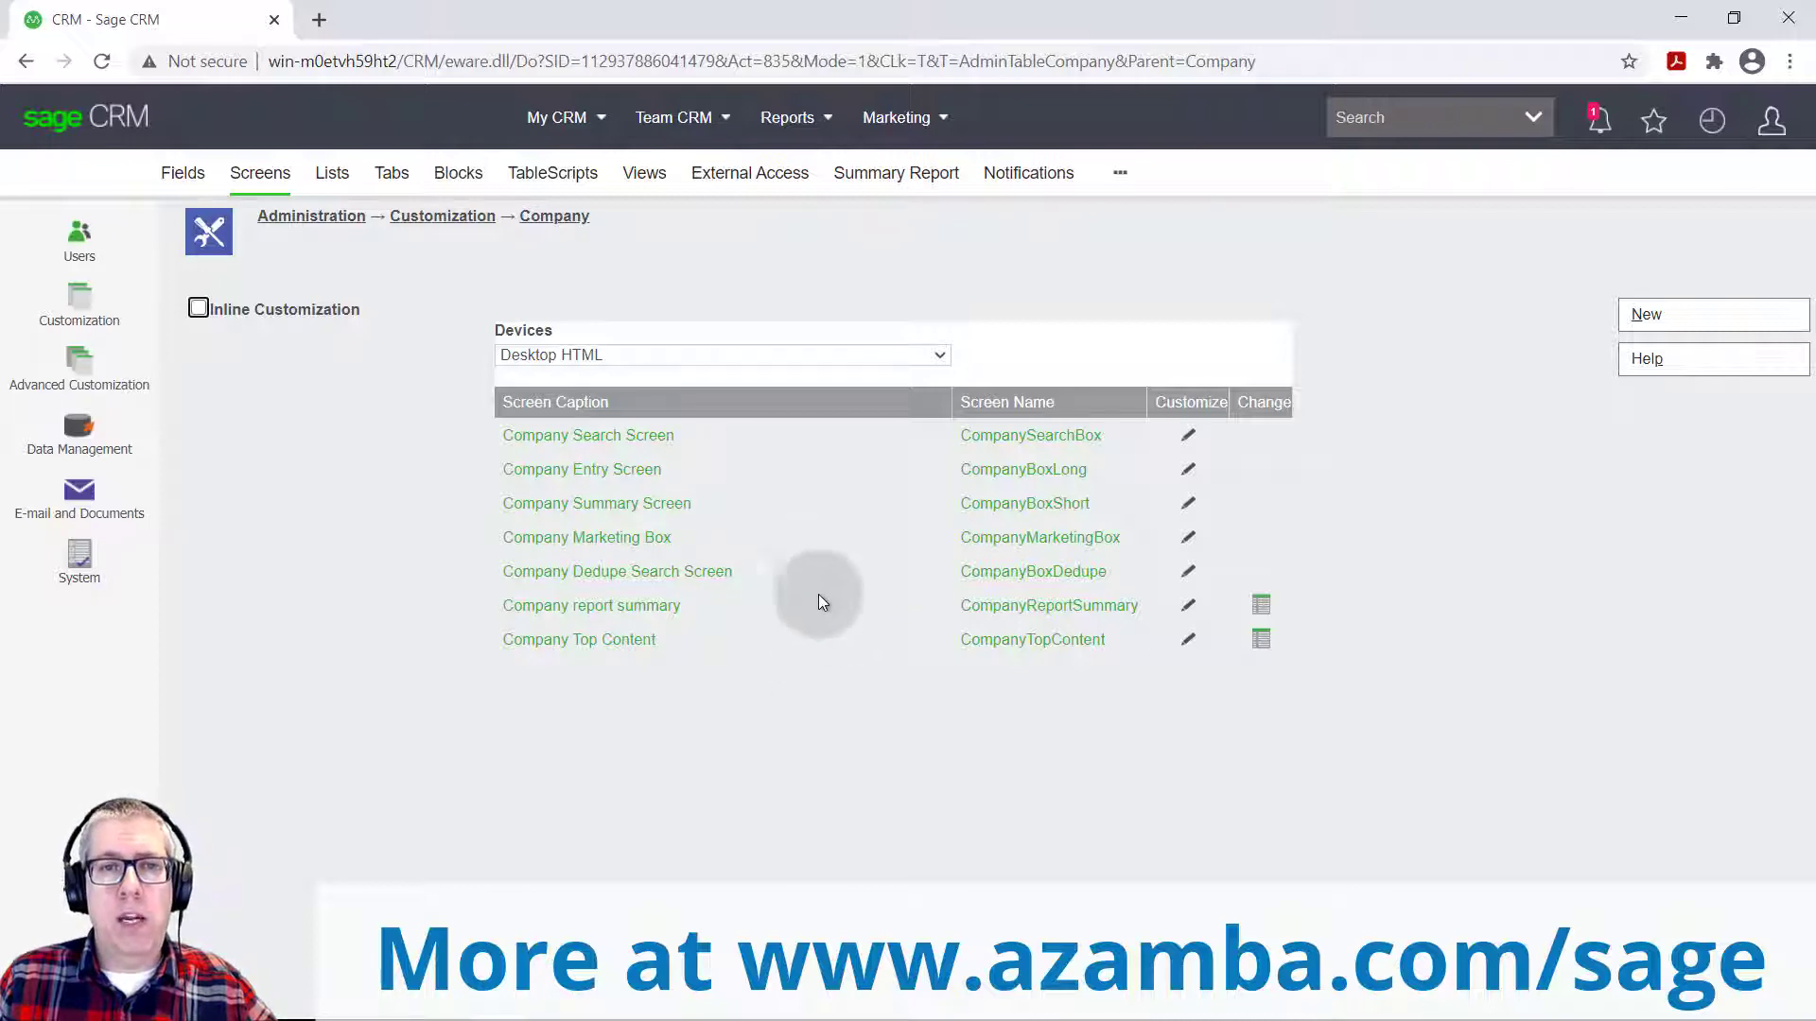
pyautogui.click(197, 309)
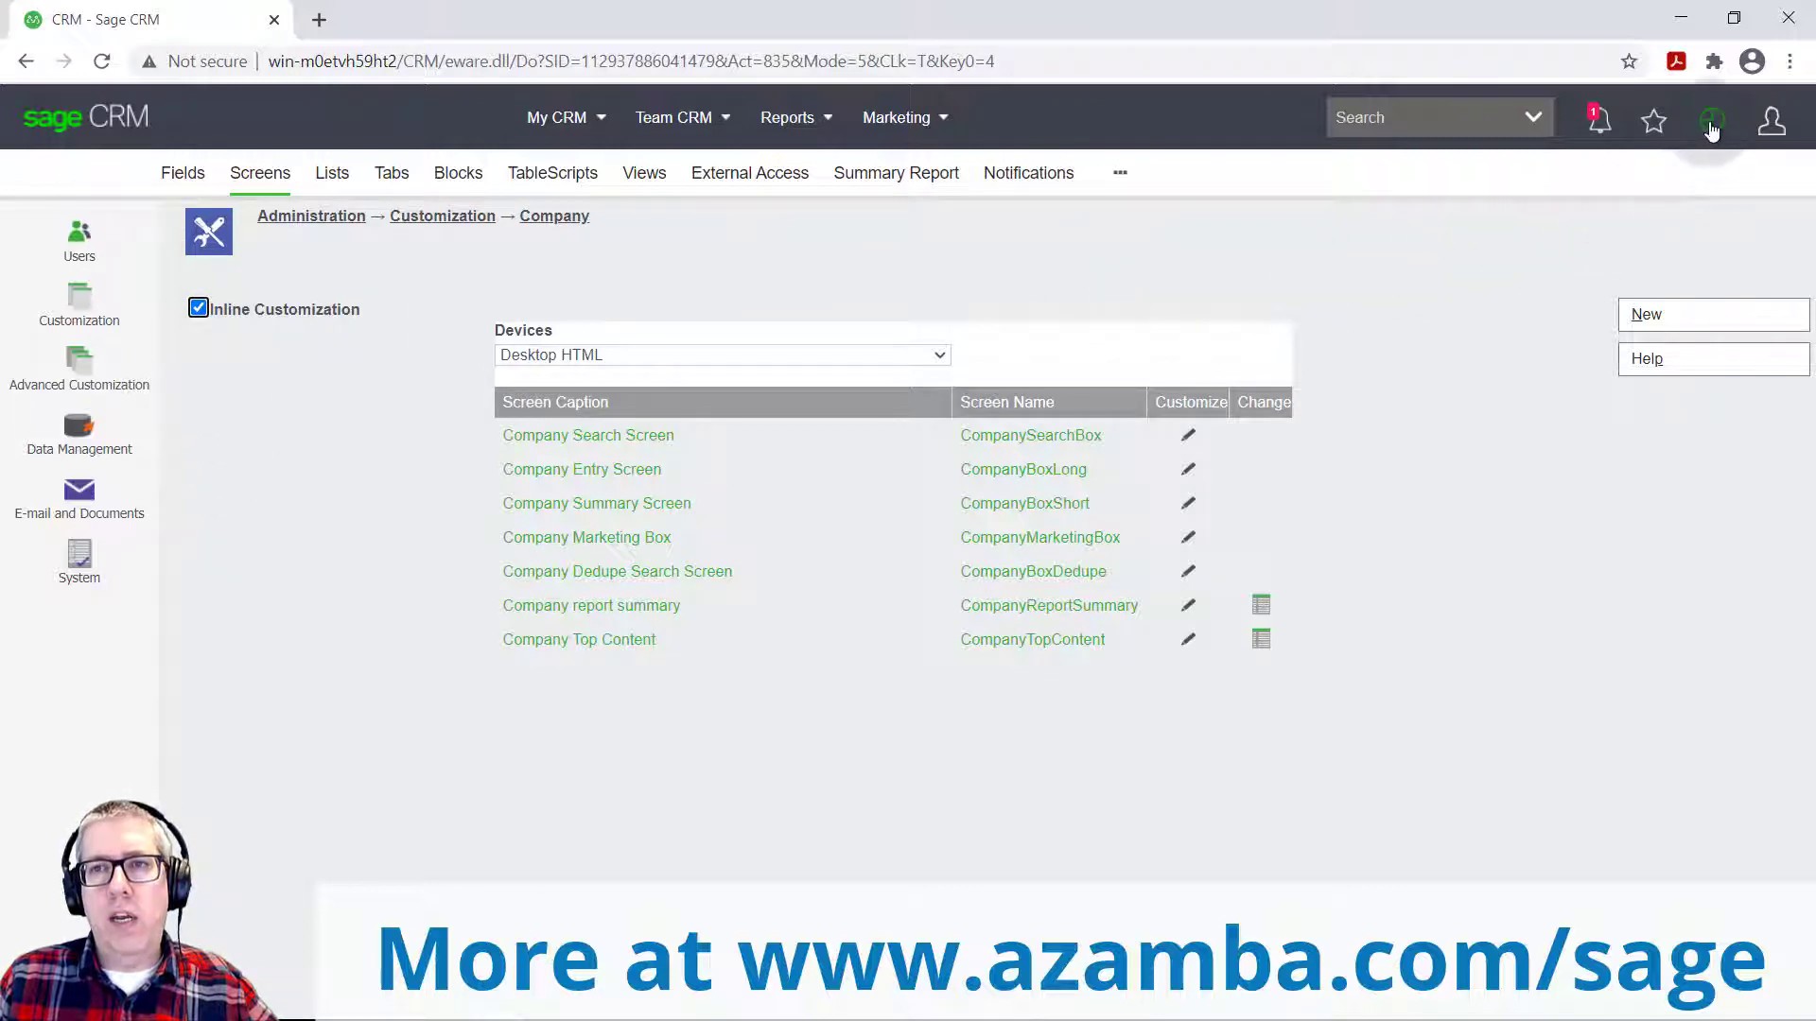
pyautogui.click(1712, 130)
# Step: Return to American Business Futures and inspect, then close, the Company Entry Screen definition popup
pyautogui.click(1598, 204)
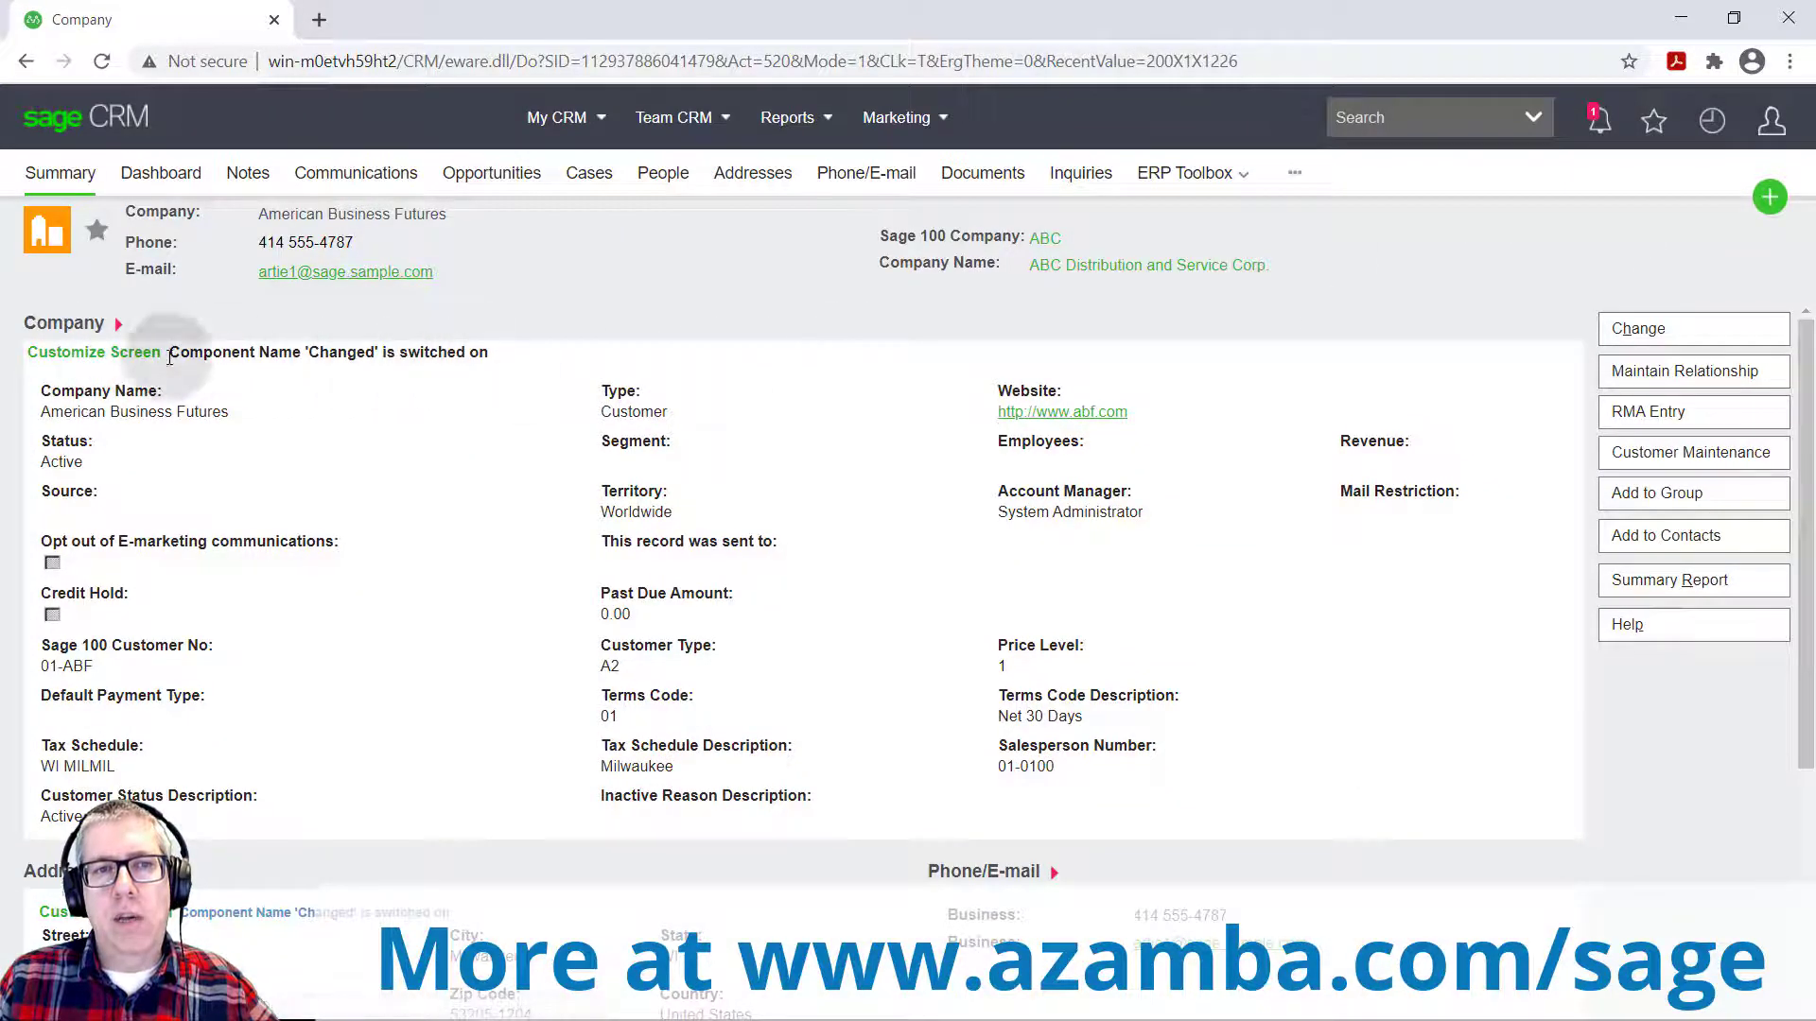
pyautogui.click(114, 362)
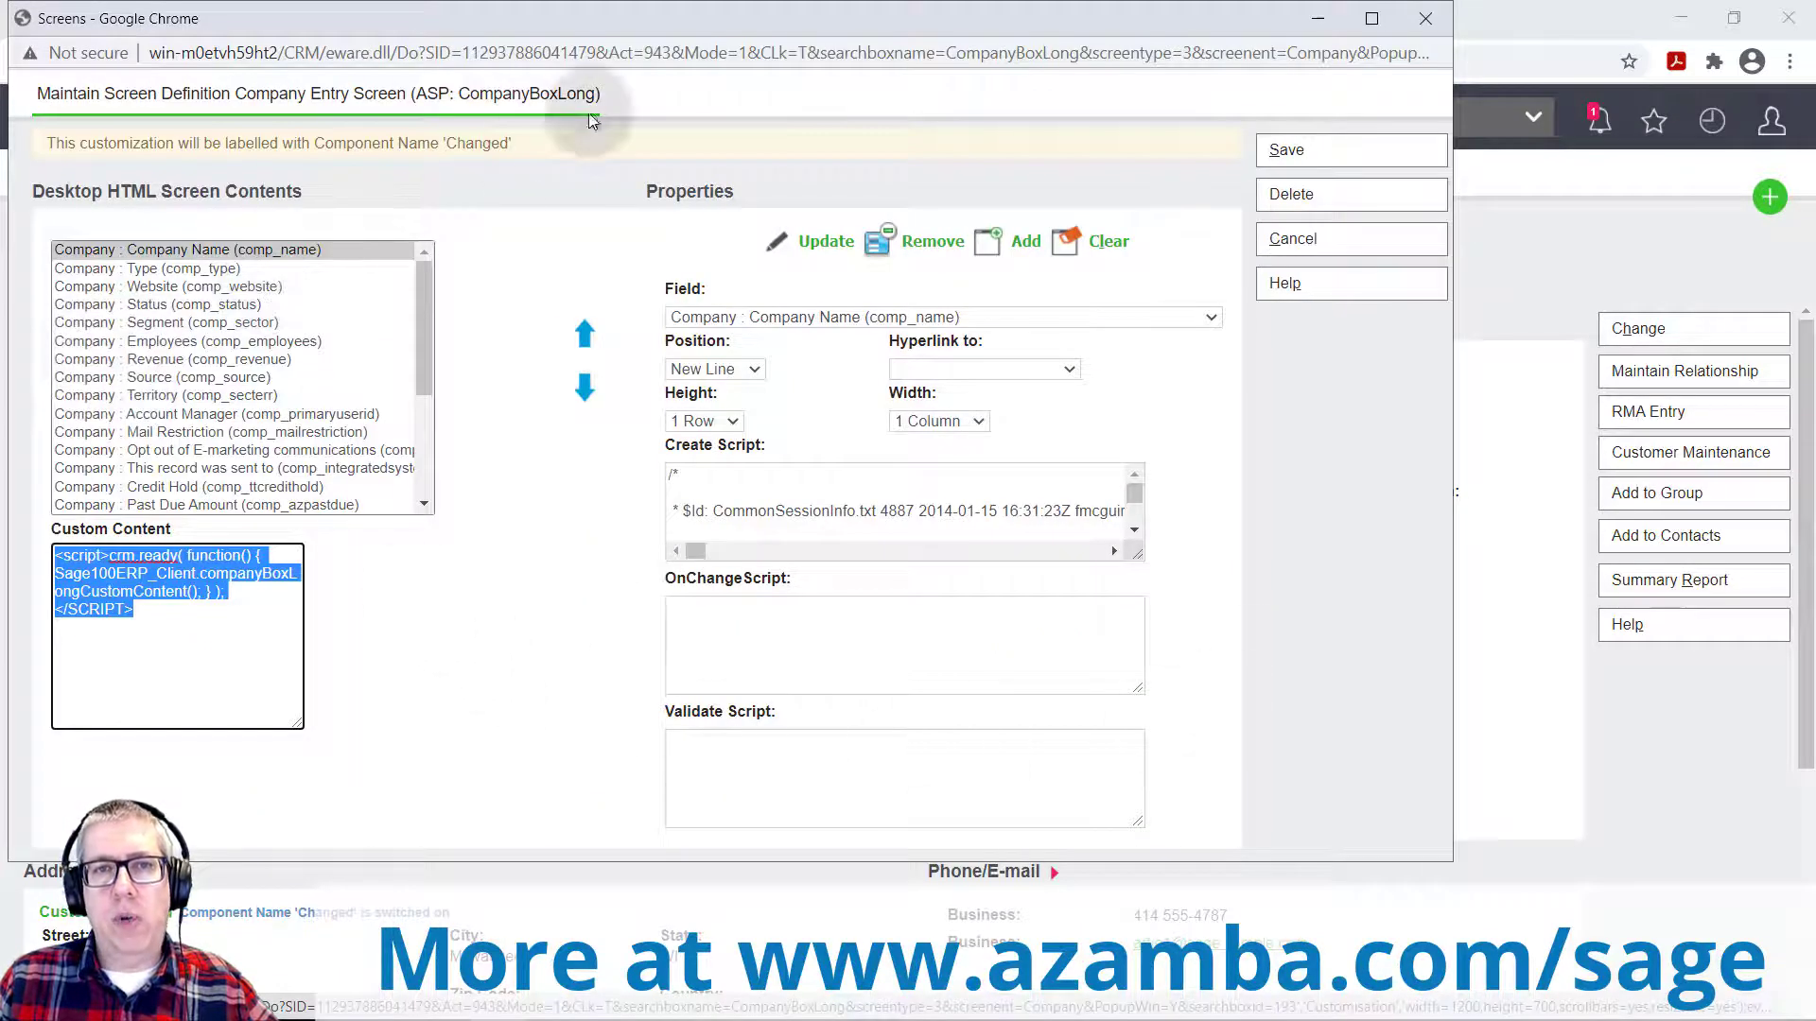
pyautogui.moveTo(618, 27); pyautogui.dragTo(975, 124)
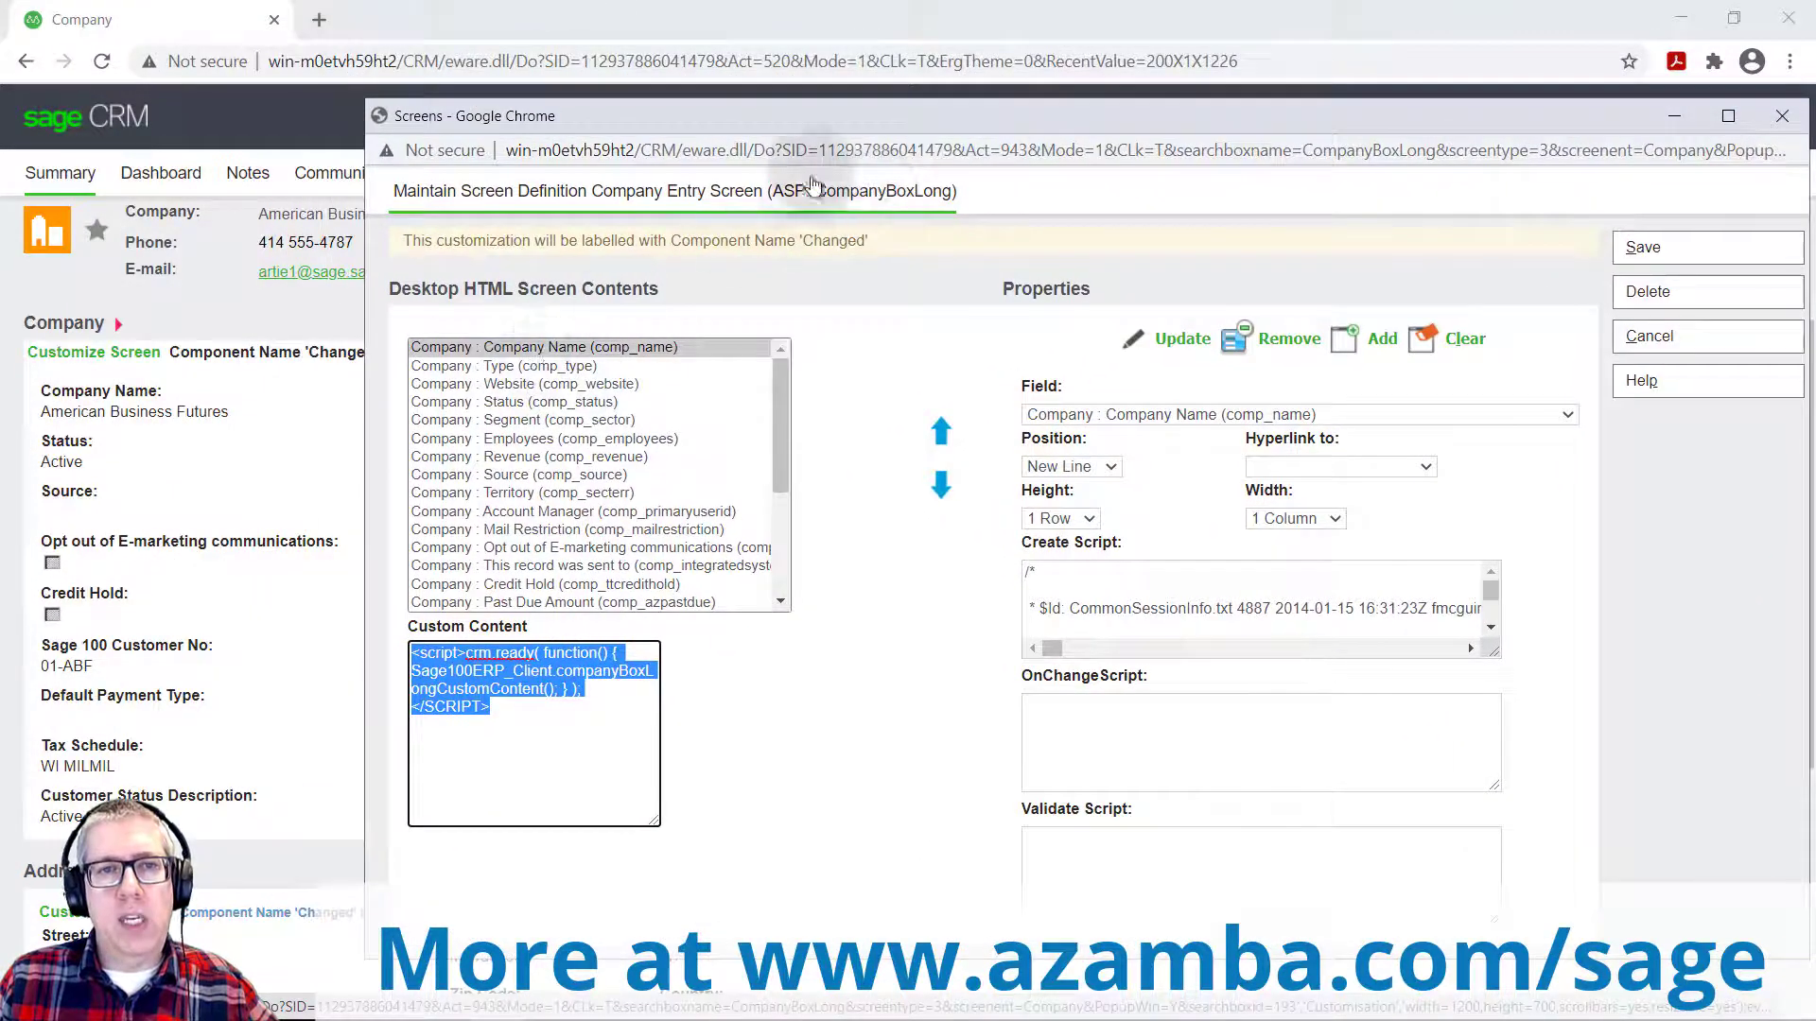
pyautogui.moveTo(798, 121); pyautogui.dragTo(1289, 121)
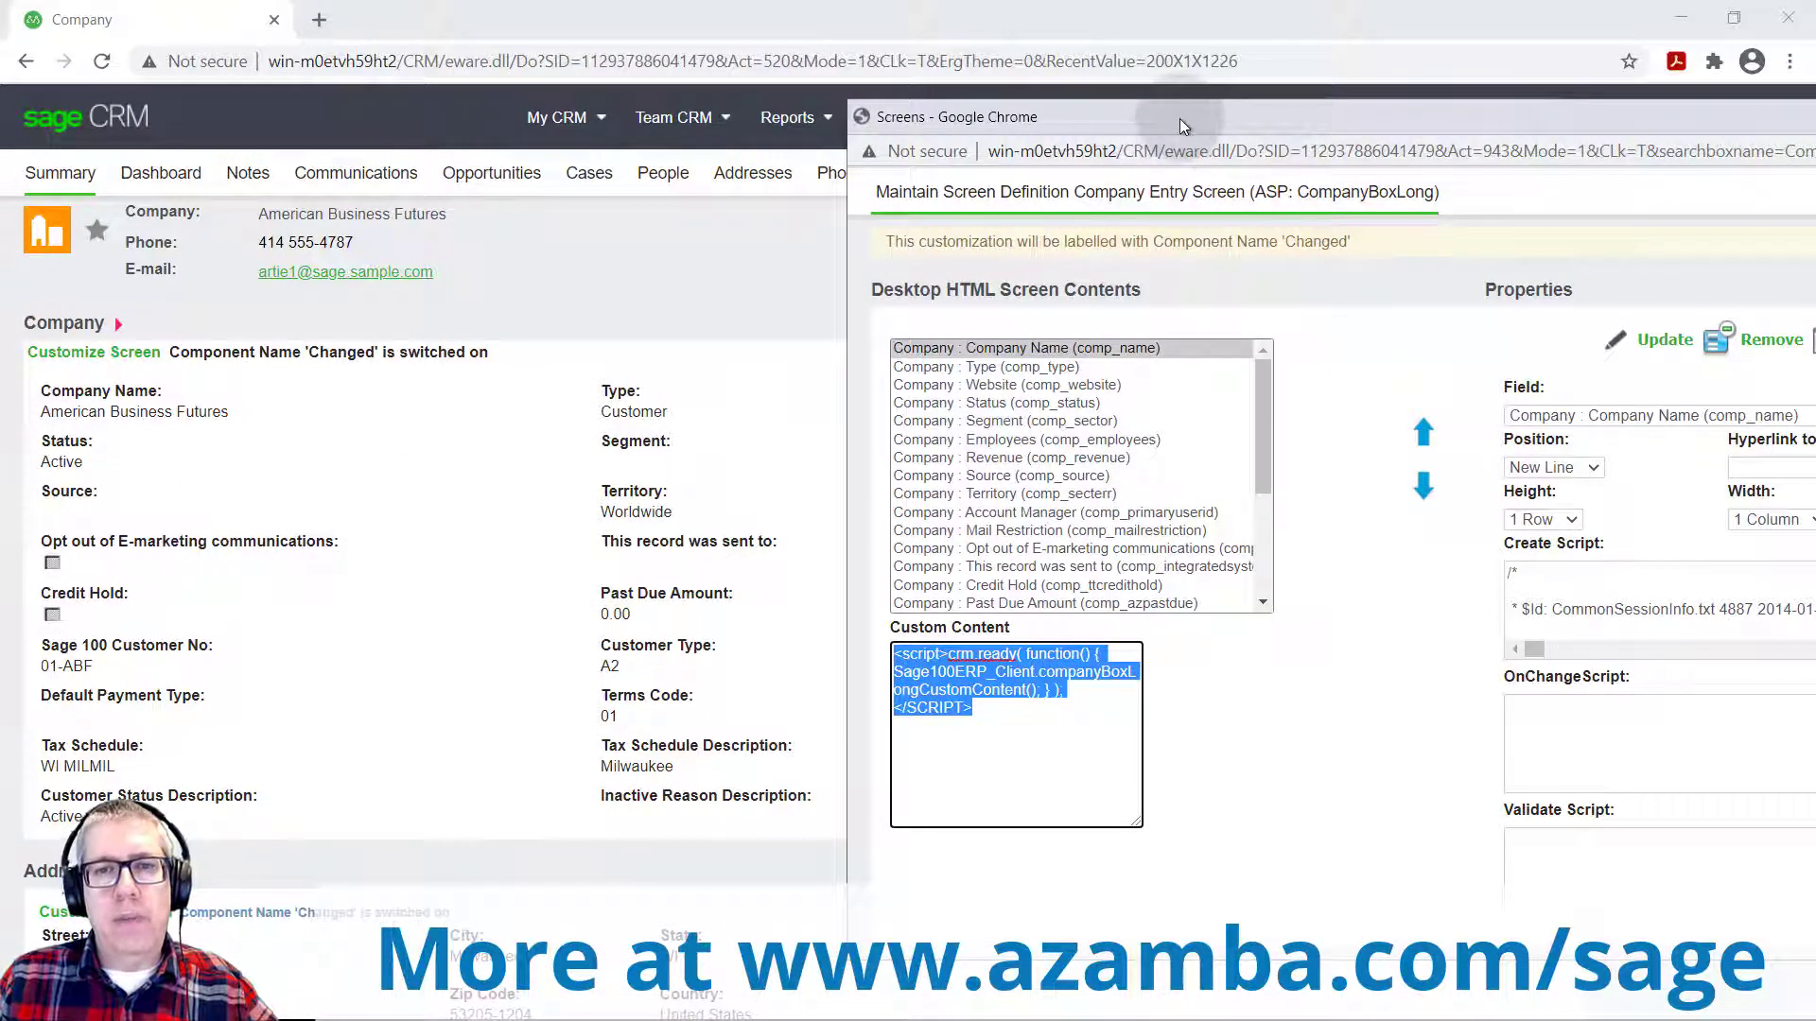
pyautogui.moveTo(1179, 117); pyautogui.dragTo(716, 120)
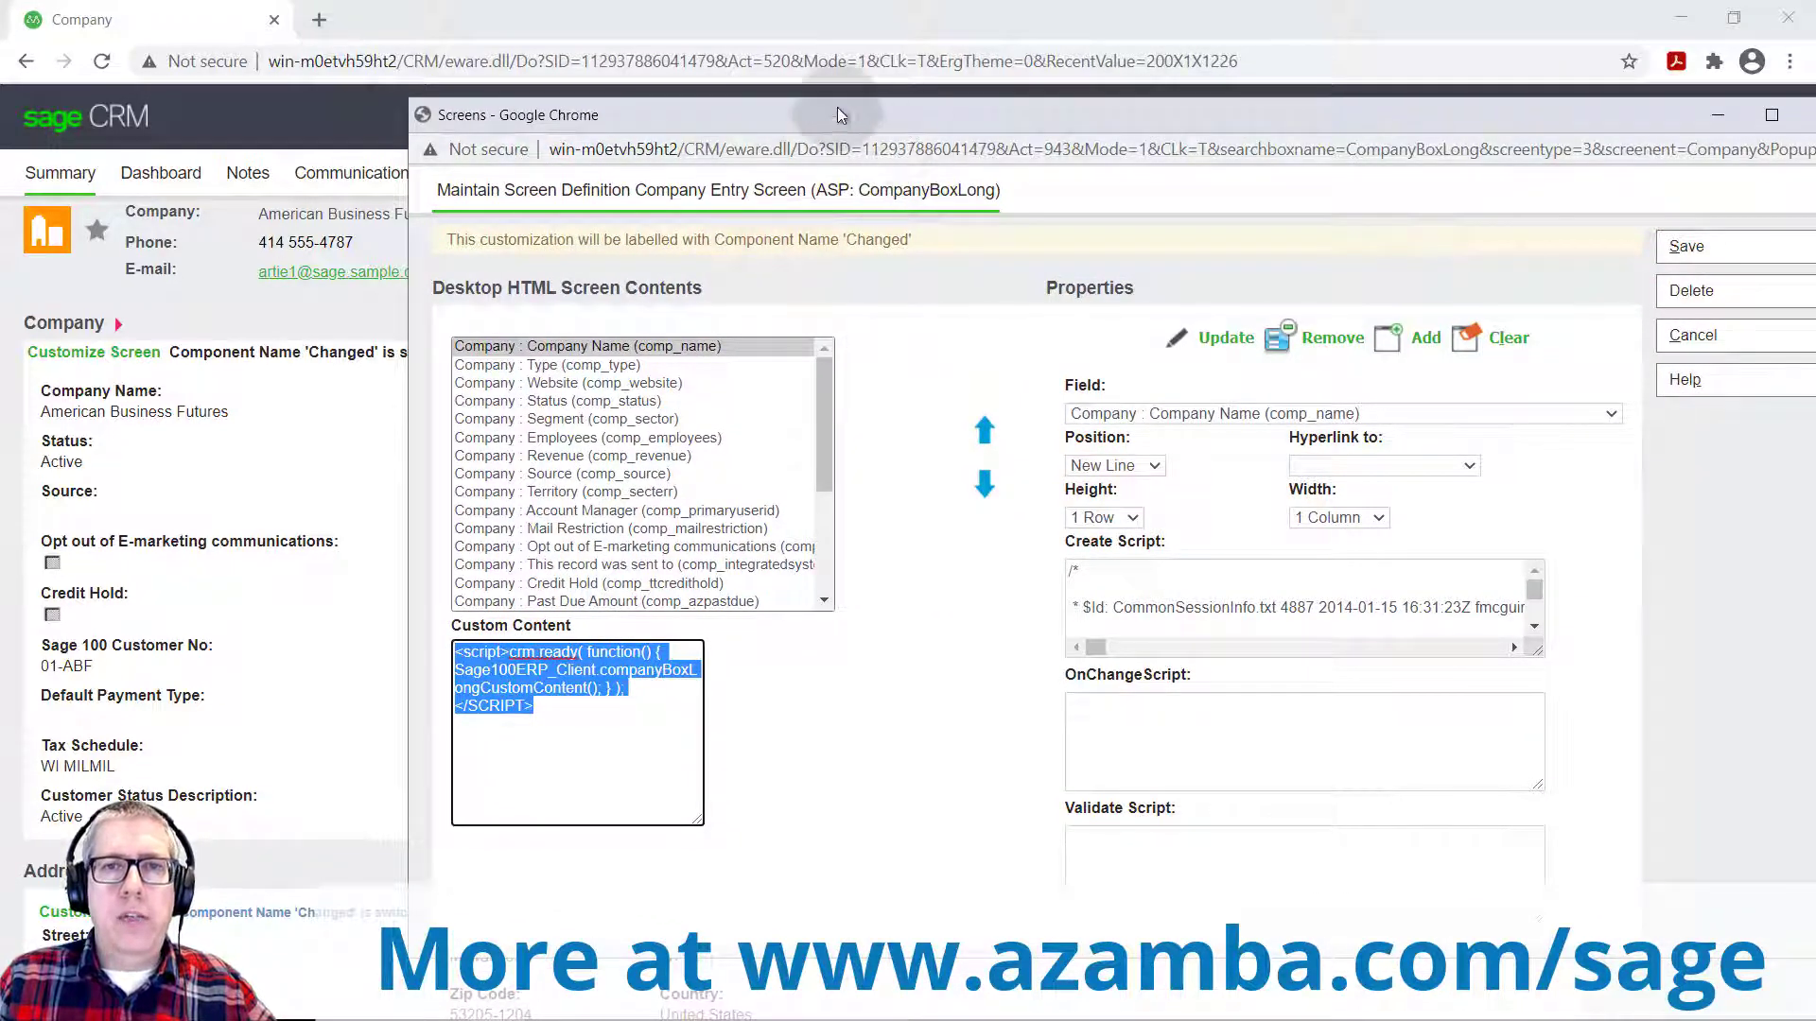
pyautogui.moveTo(837, 115); pyautogui.dragTo(672, 81)
pyautogui.click(1532, 110)
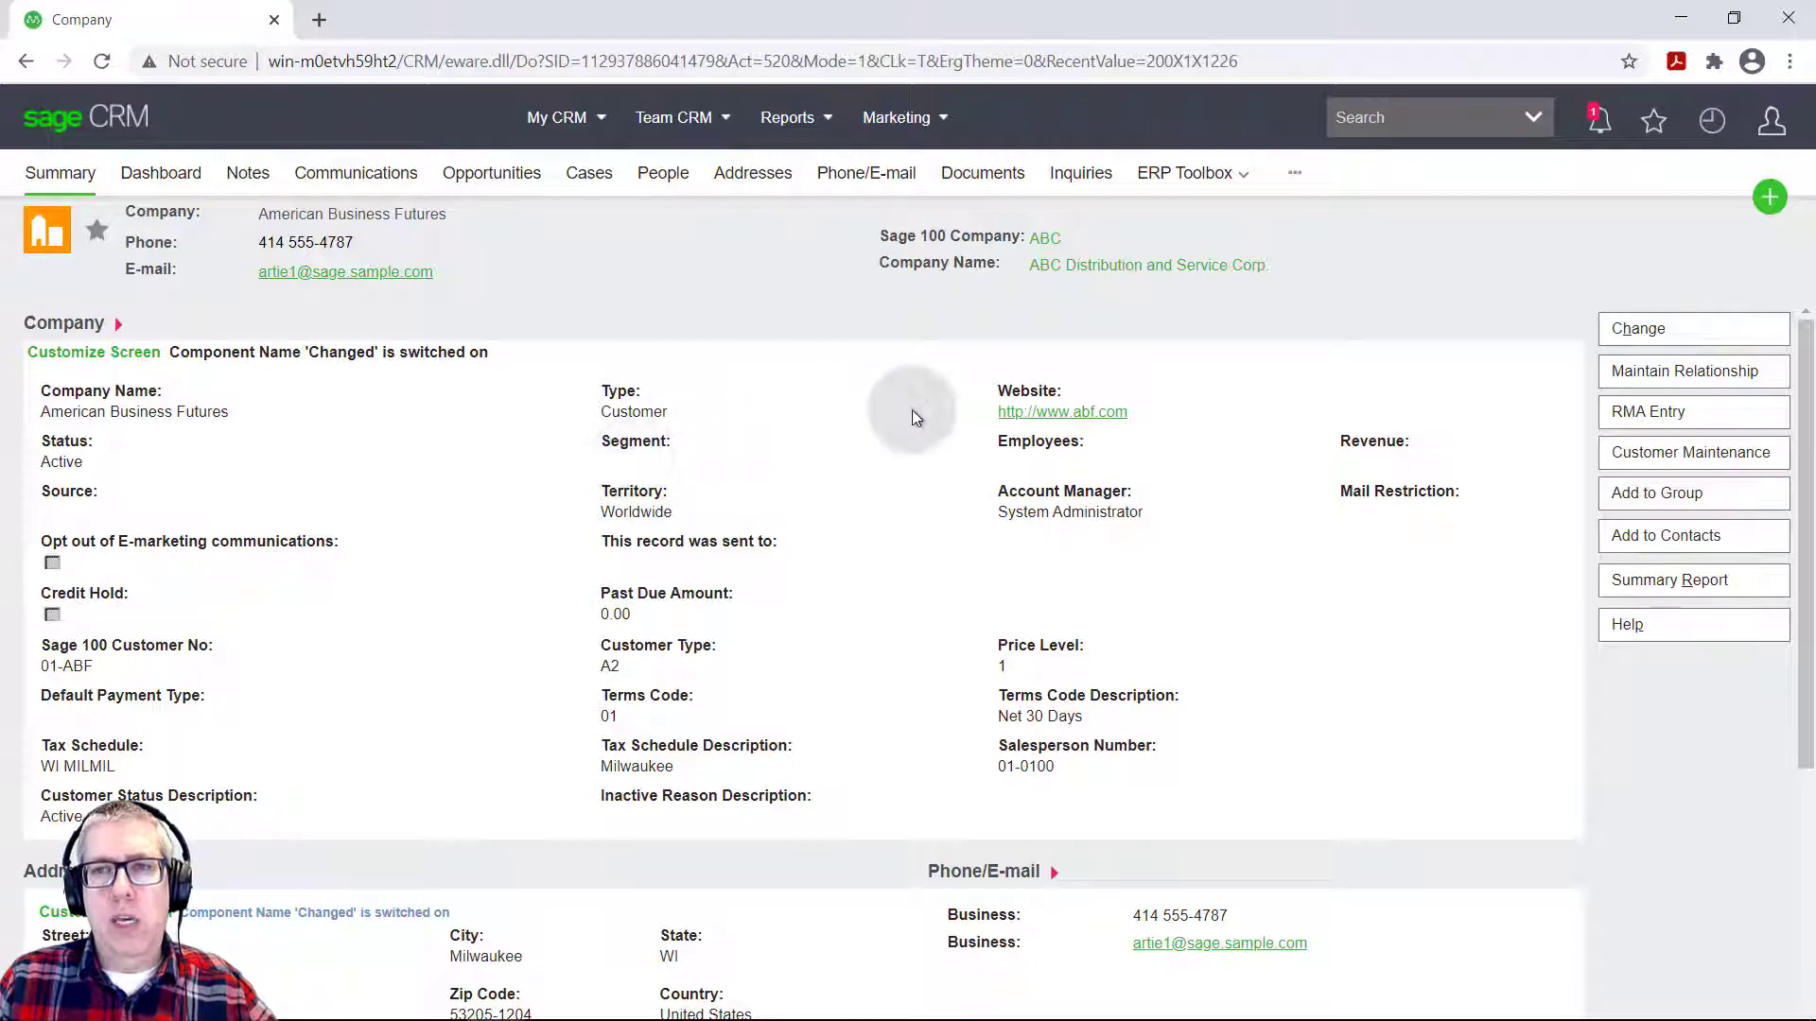
# Step: Set the Company : Type field to 2 Columns wide on the Company Entry Screen and save
pyautogui.click(95, 355)
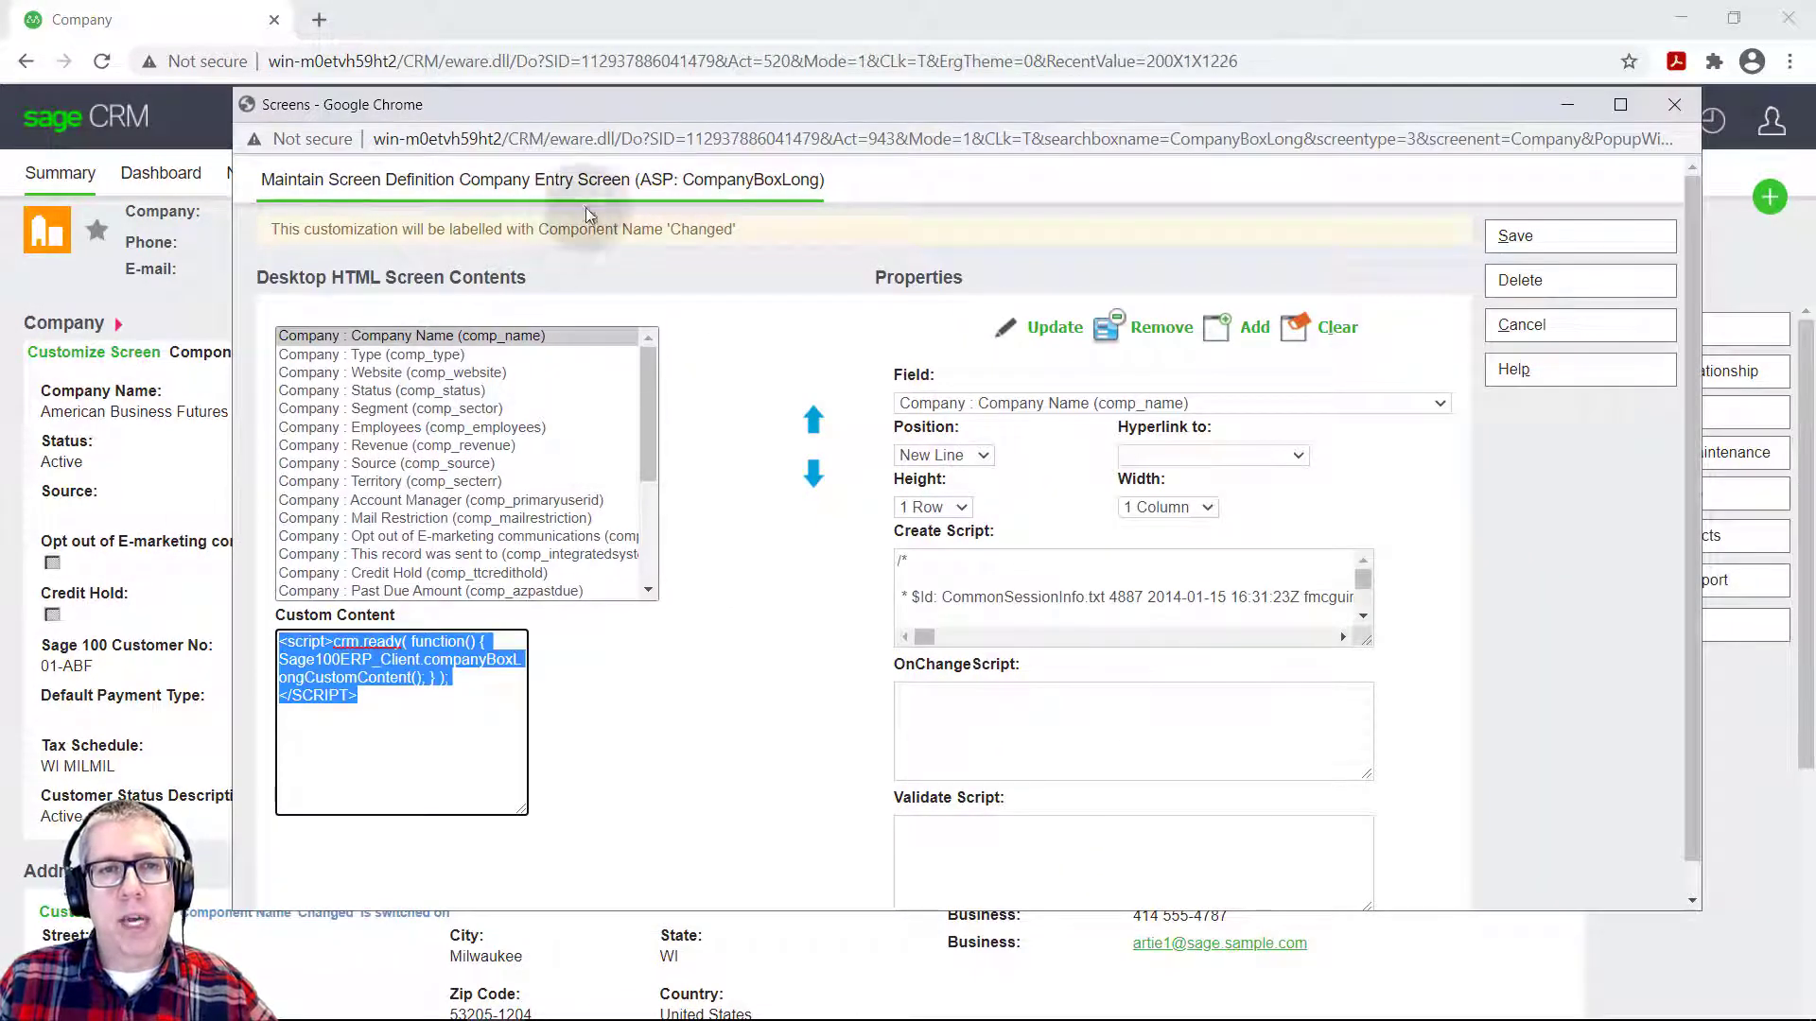
pyautogui.moveTo(775, 115); pyautogui.dragTo(739, 545)
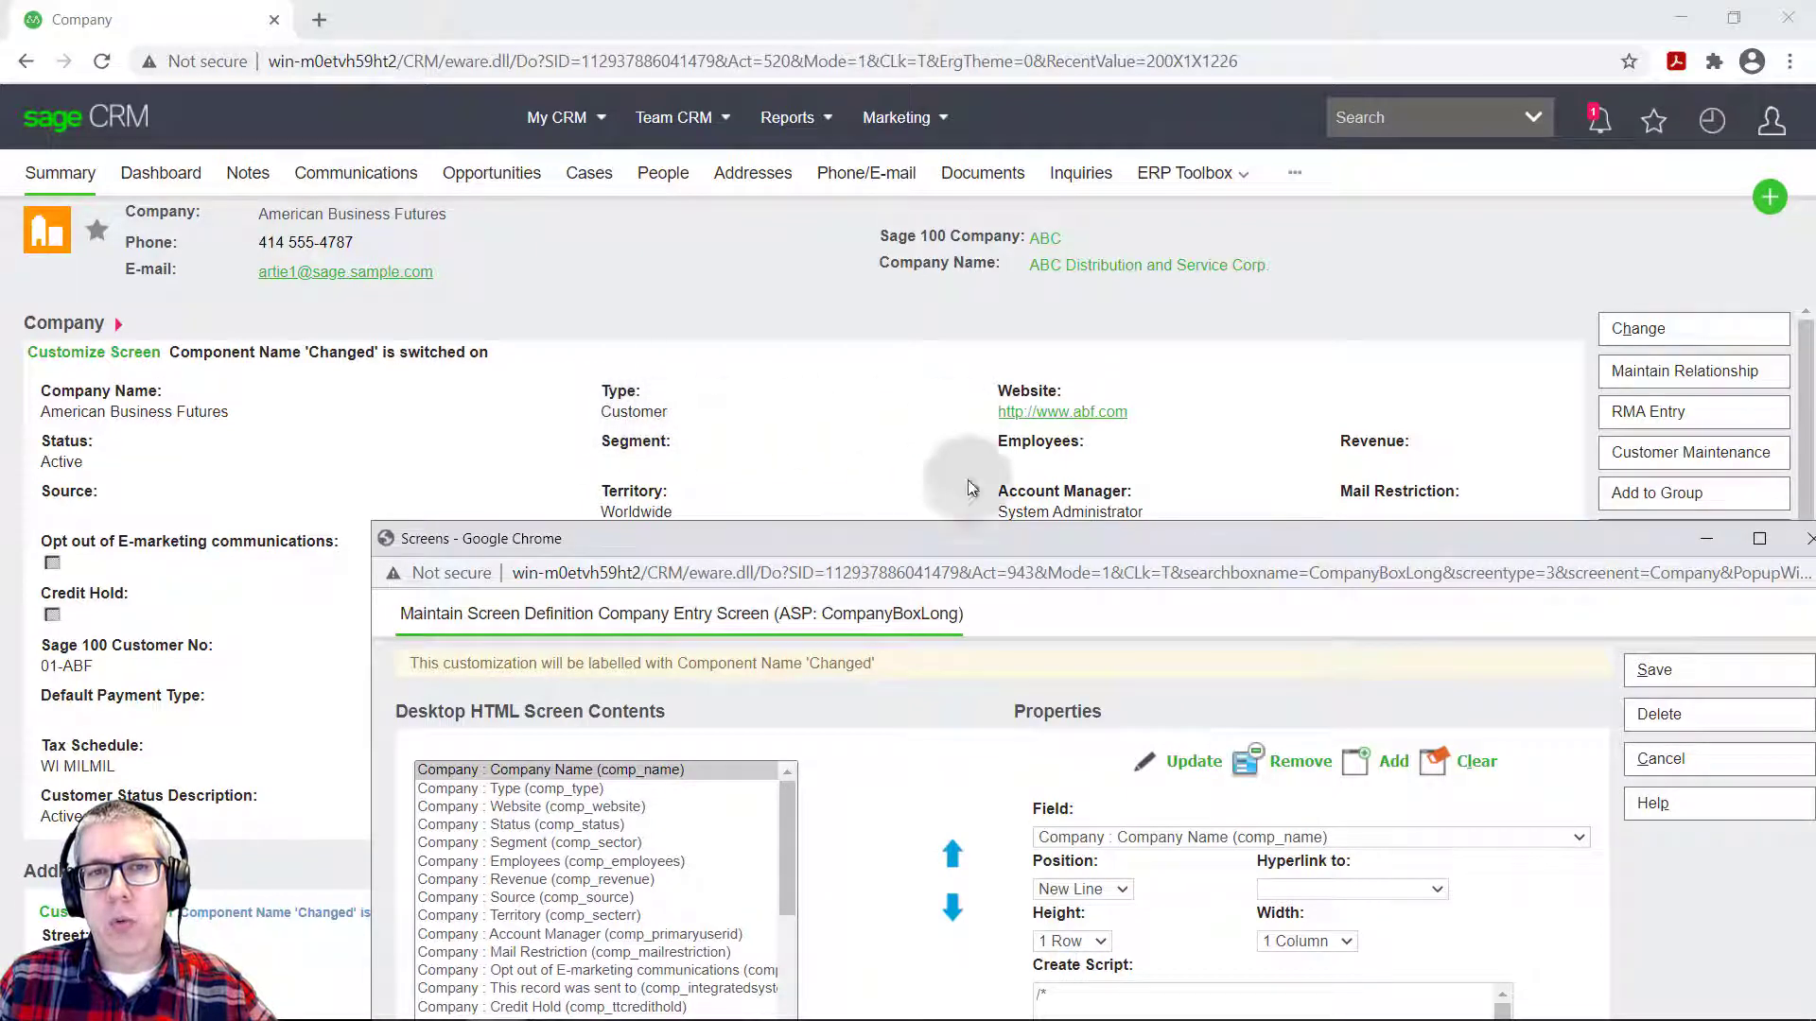
pyautogui.moveTo(895, 536); pyautogui.dragTo(724, 189)
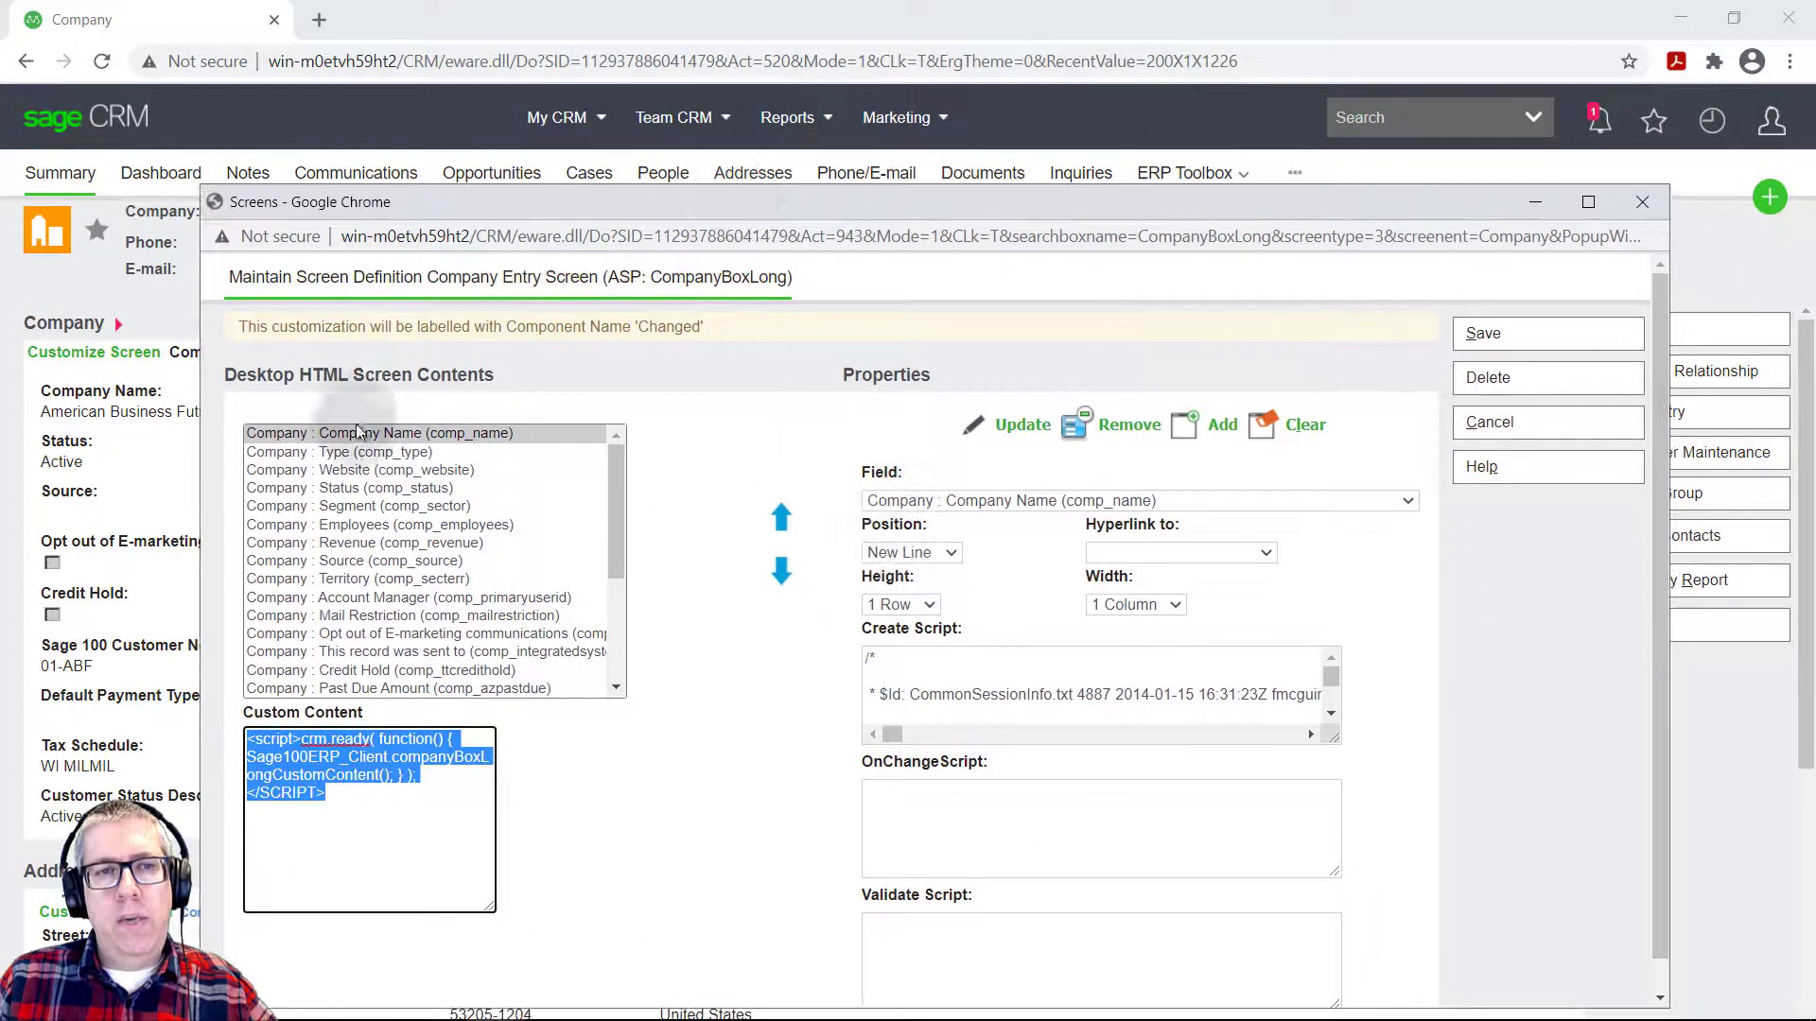
pyautogui.click(370, 454)
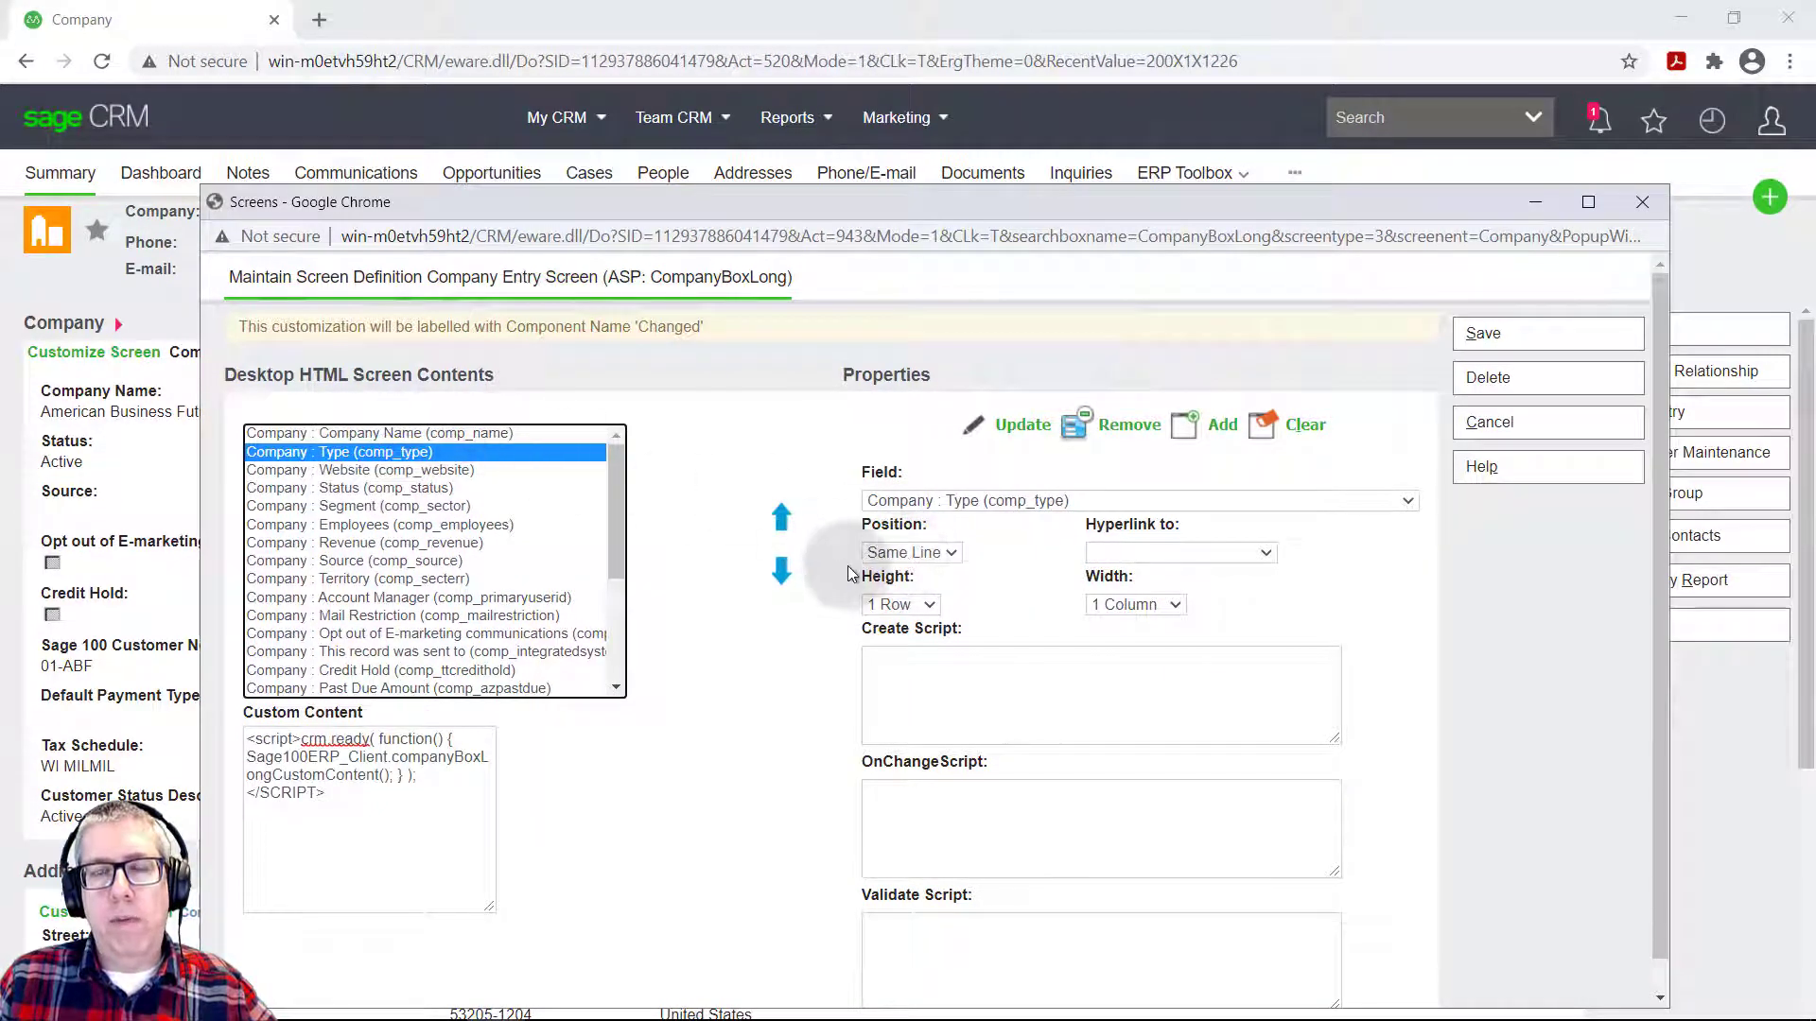
pyautogui.click(1130, 605)
pyautogui.click(1133, 639)
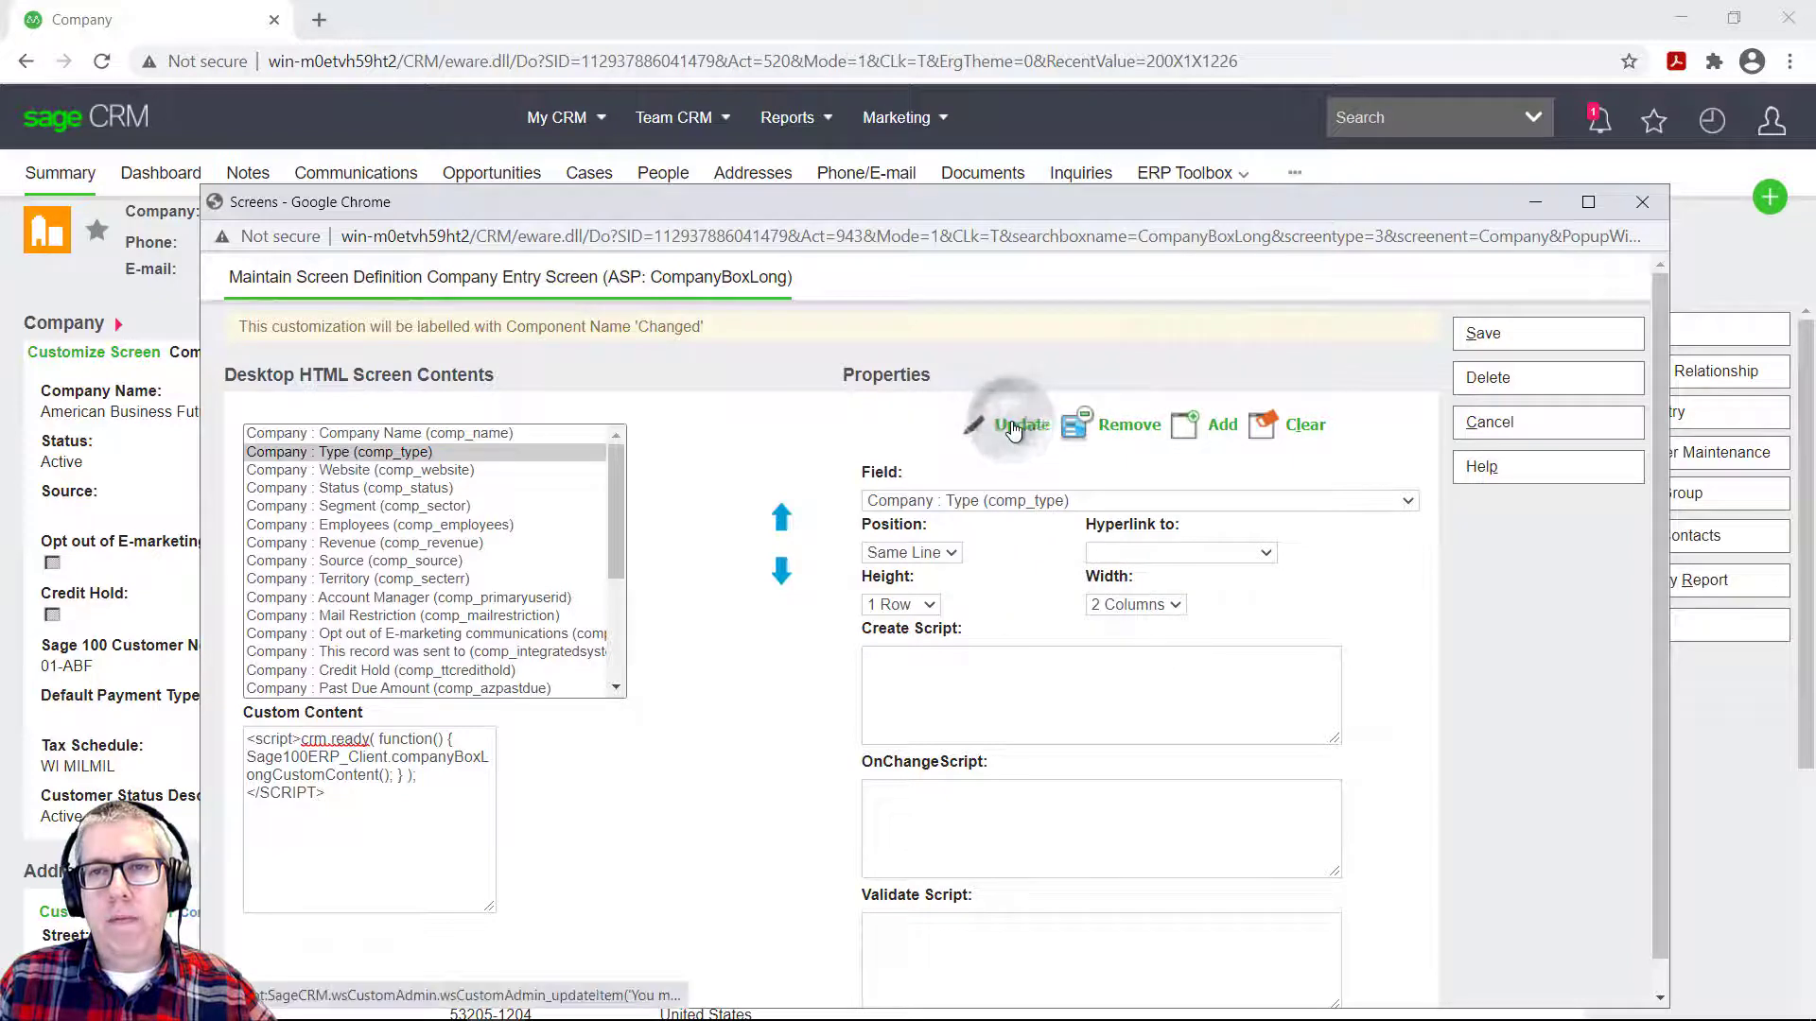
pyautogui.click(1531, 341)
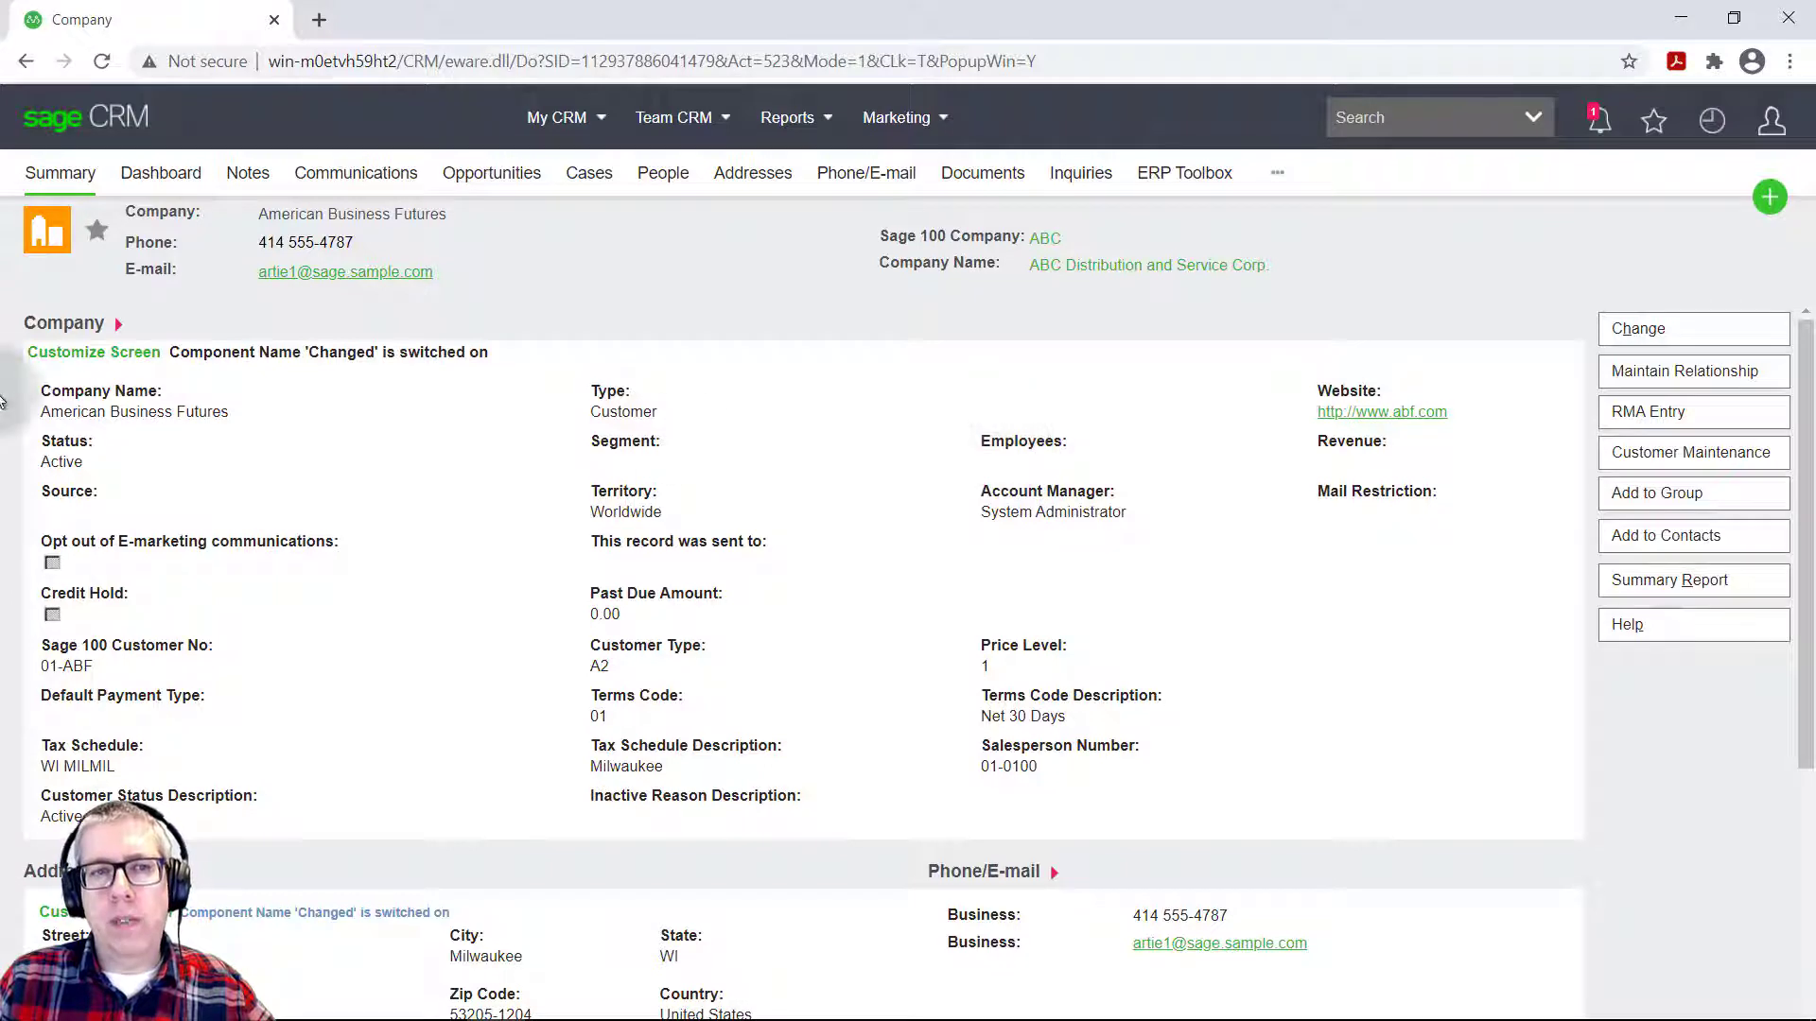
pyautogui.click(94, 352)
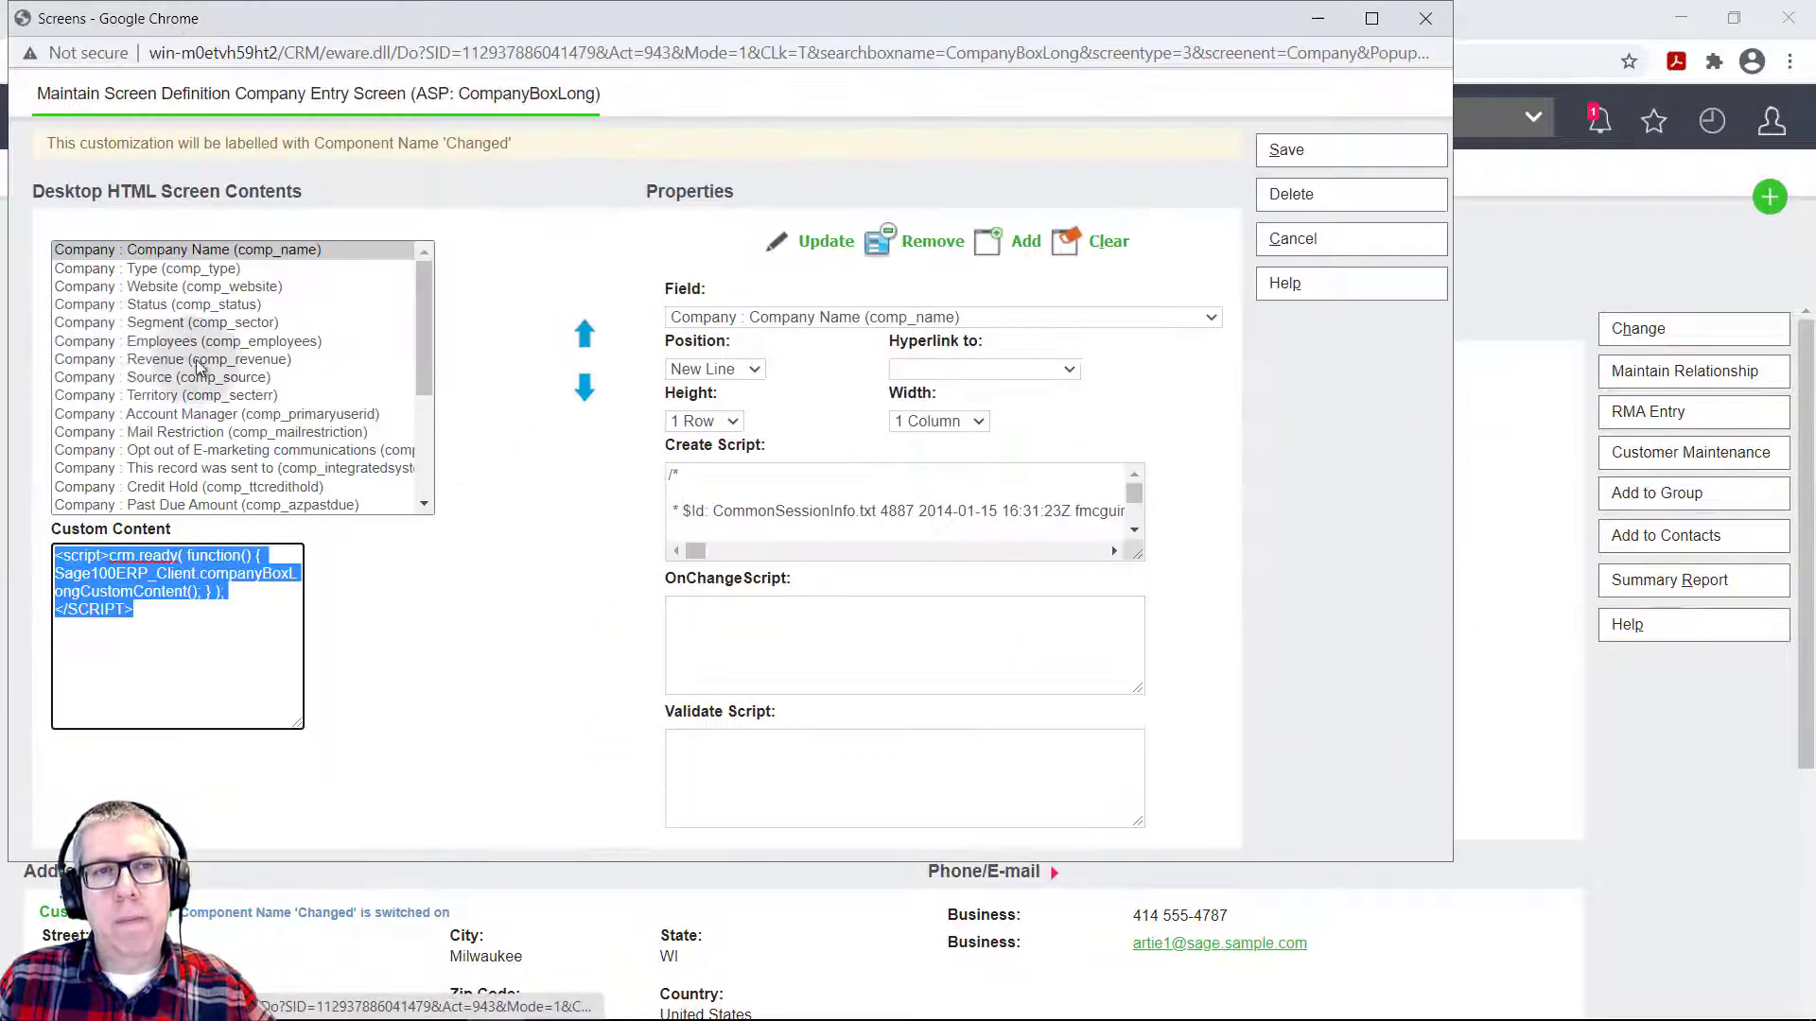
pyautogui.click(168, 270)
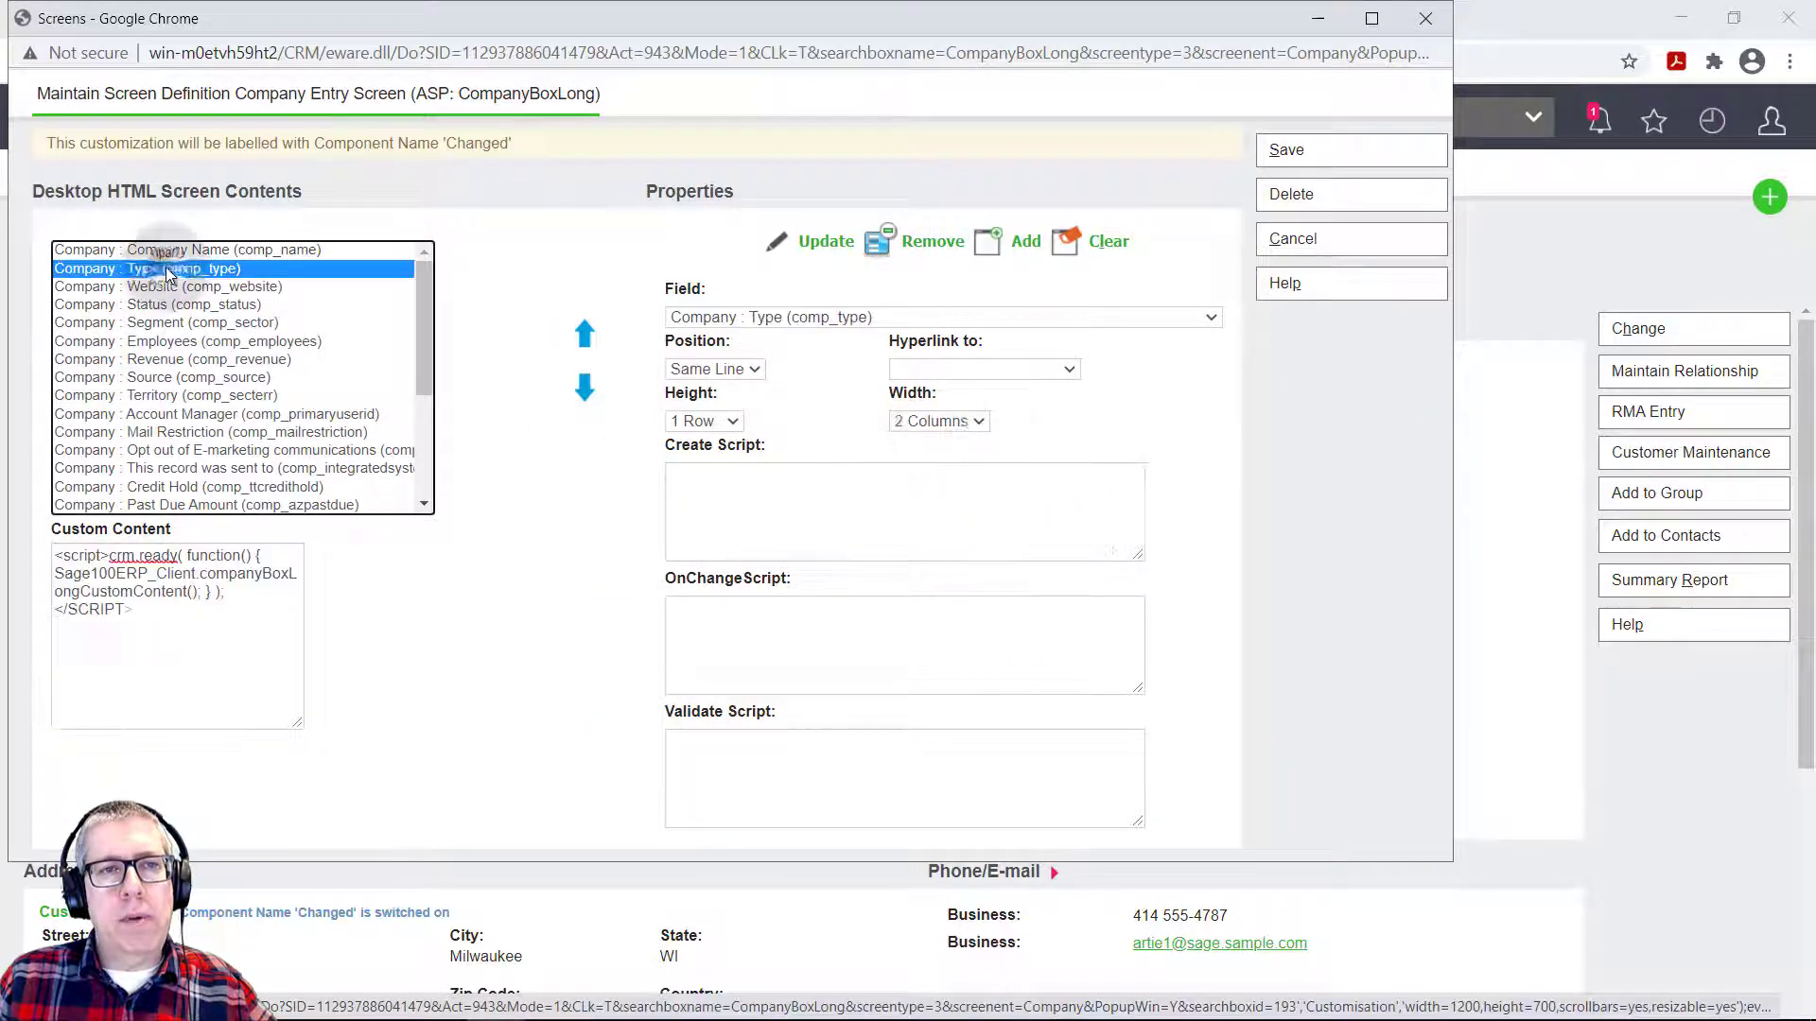
pyautogui.click(939, 421)
pyautogui.click(939, 437)
pyautogui.click(805, 248)
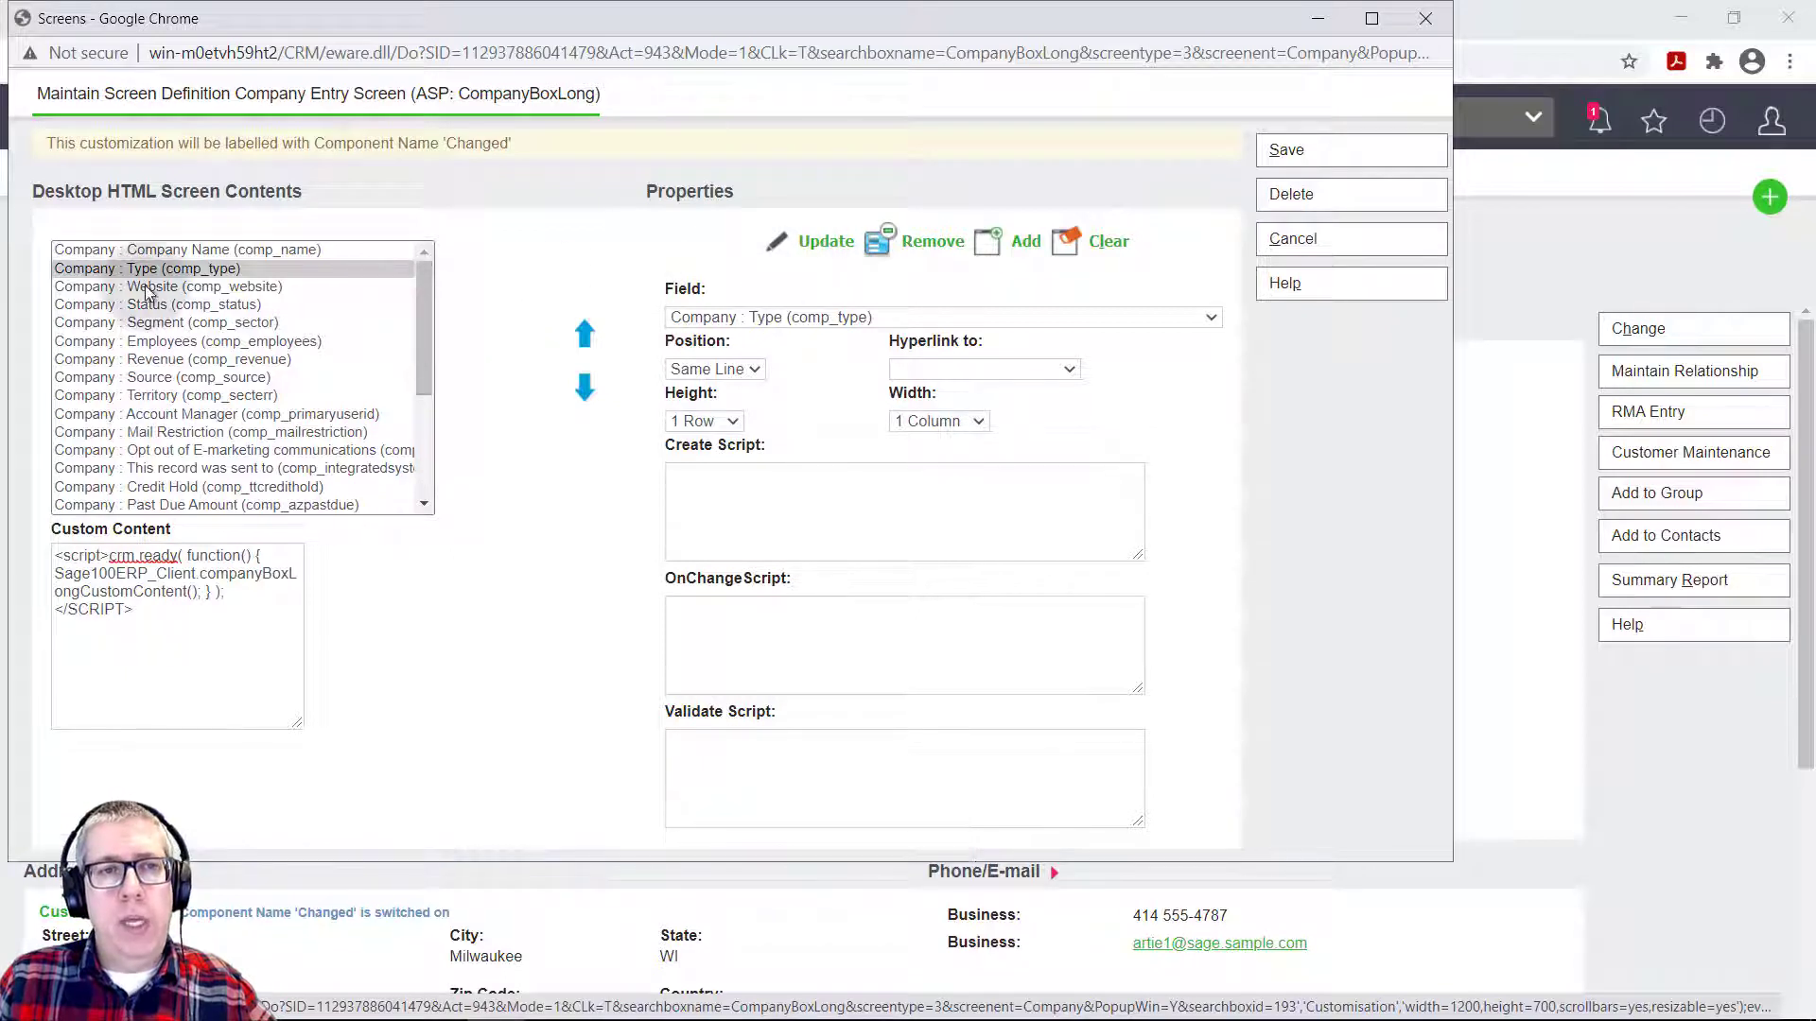
pyautogui.click(150, 344)
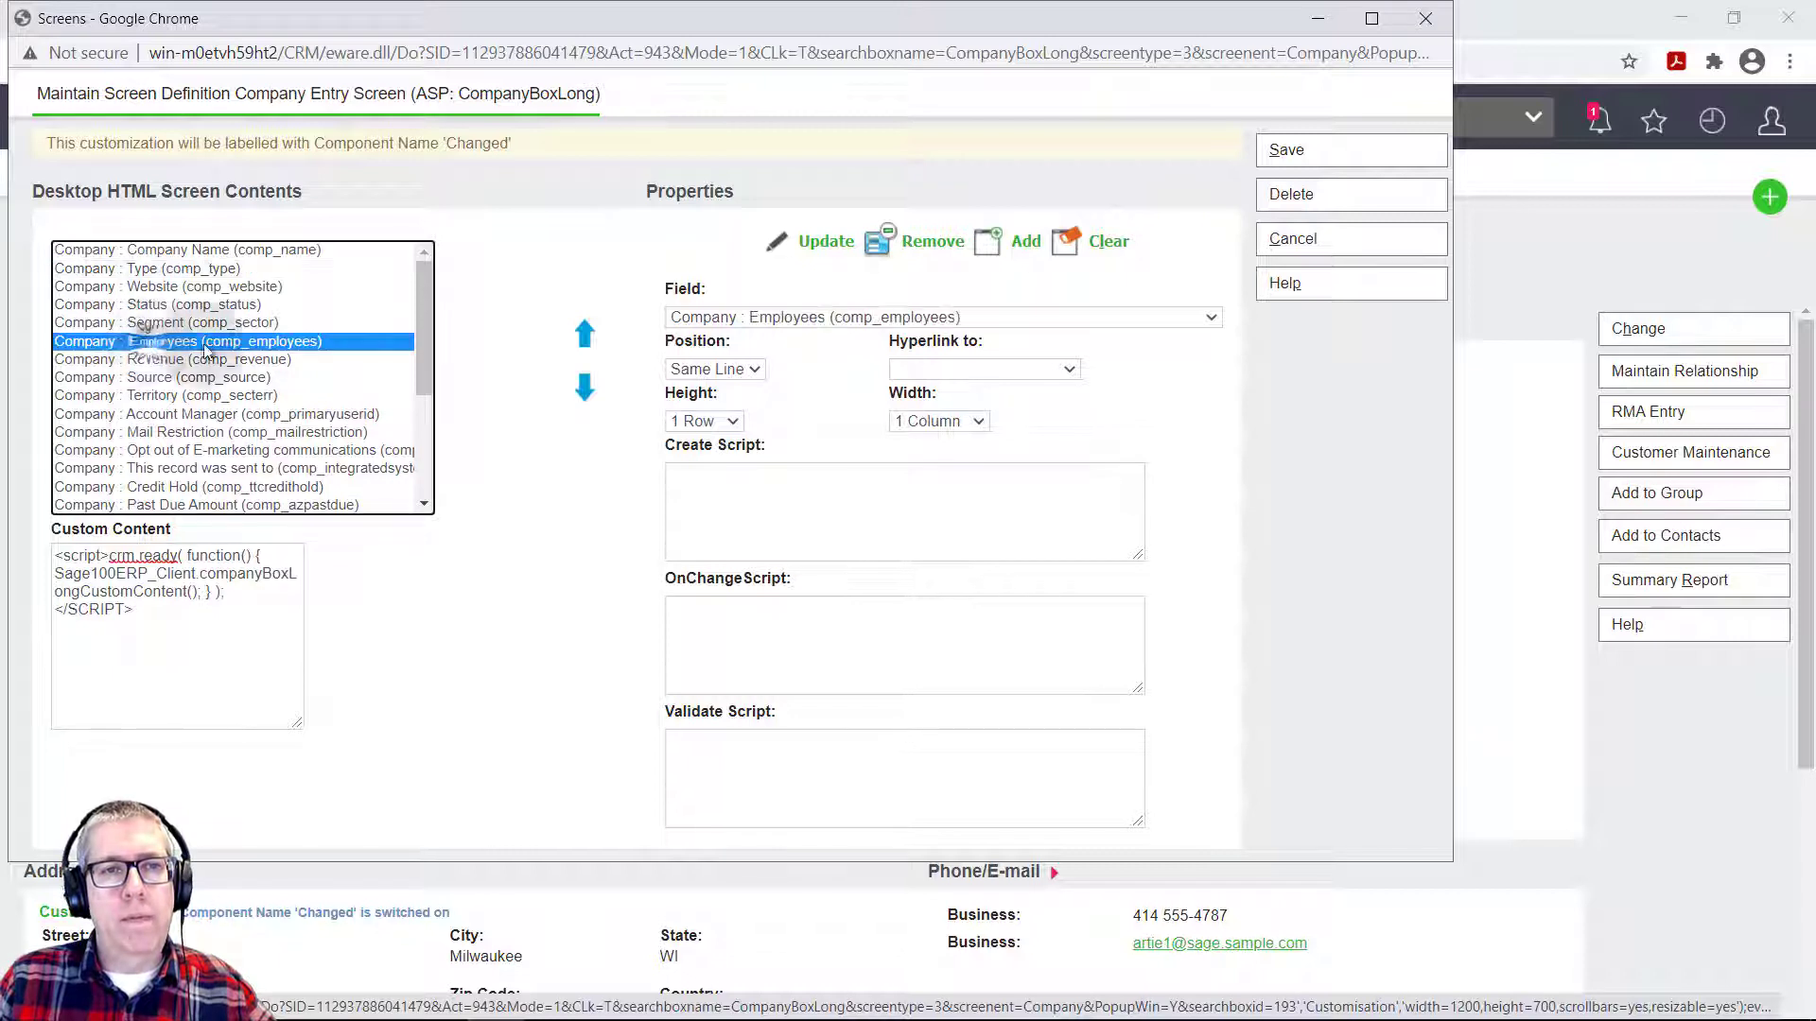
pyautogui.click(889, 248)
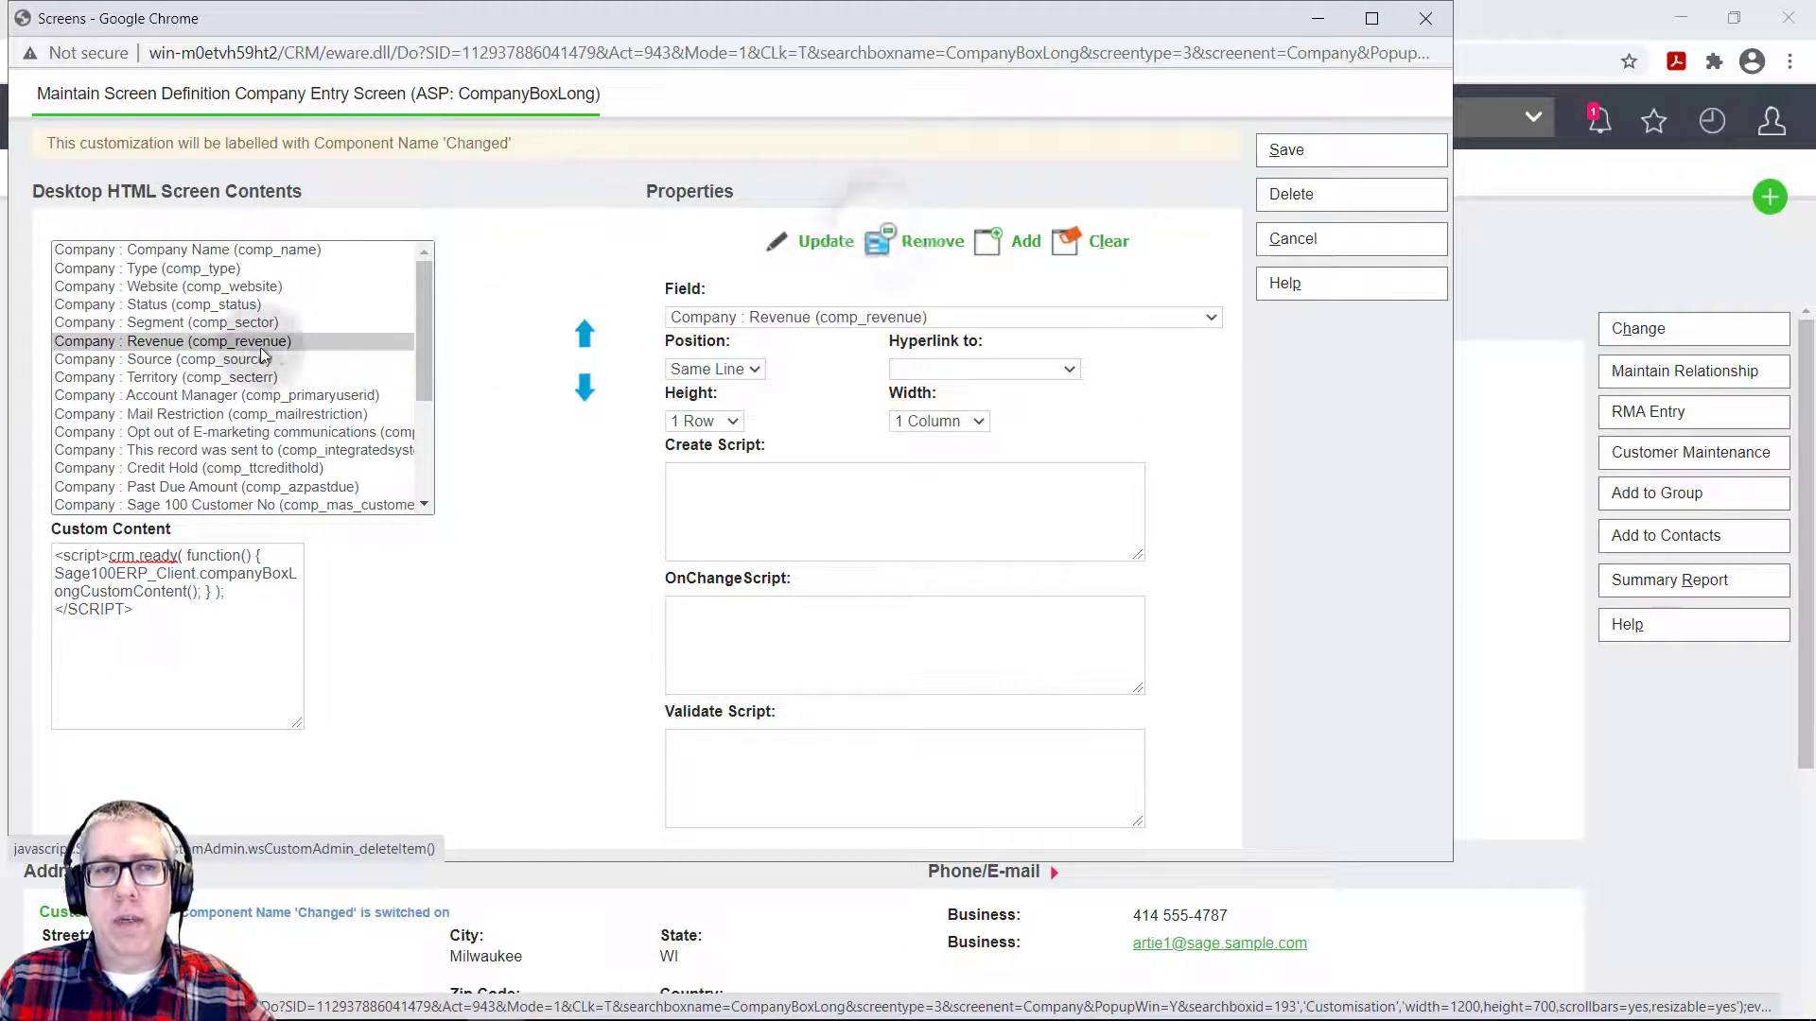
pyautogui.click(1276, 151)
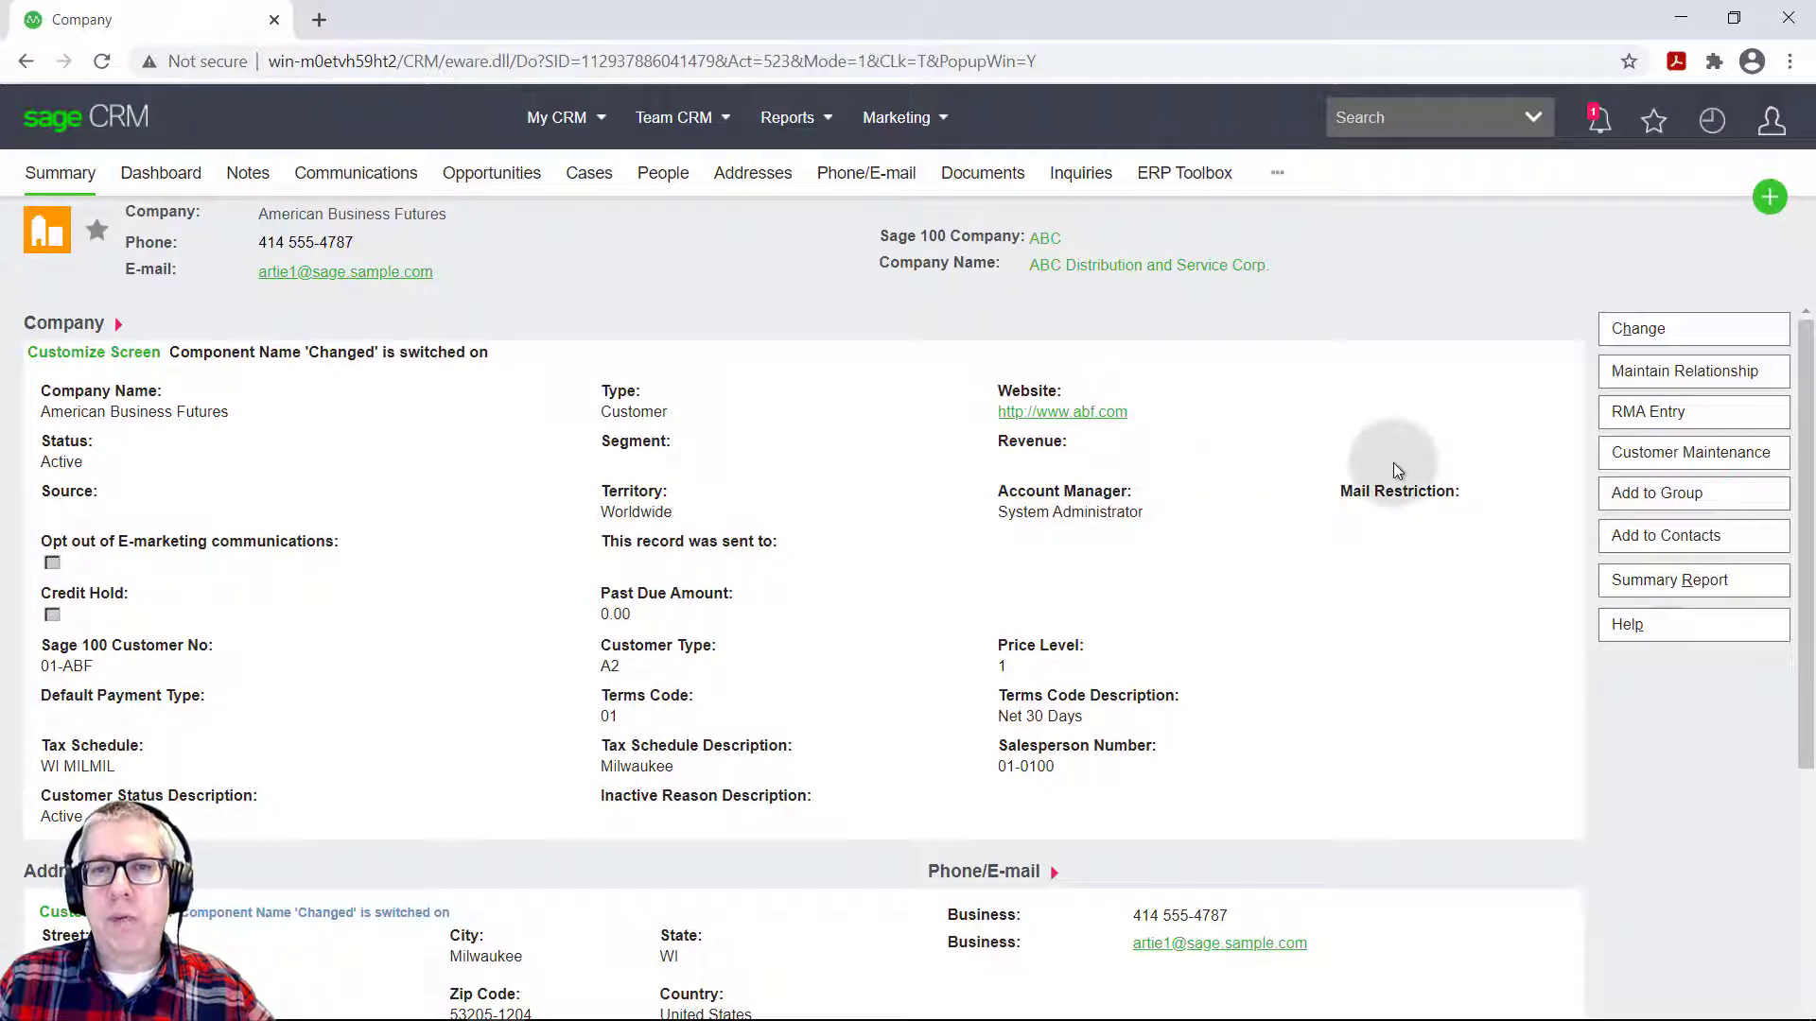
# Step: Add the Employees field to the Company Entry Screen layout and save it
pyautogui.click(90, 352)
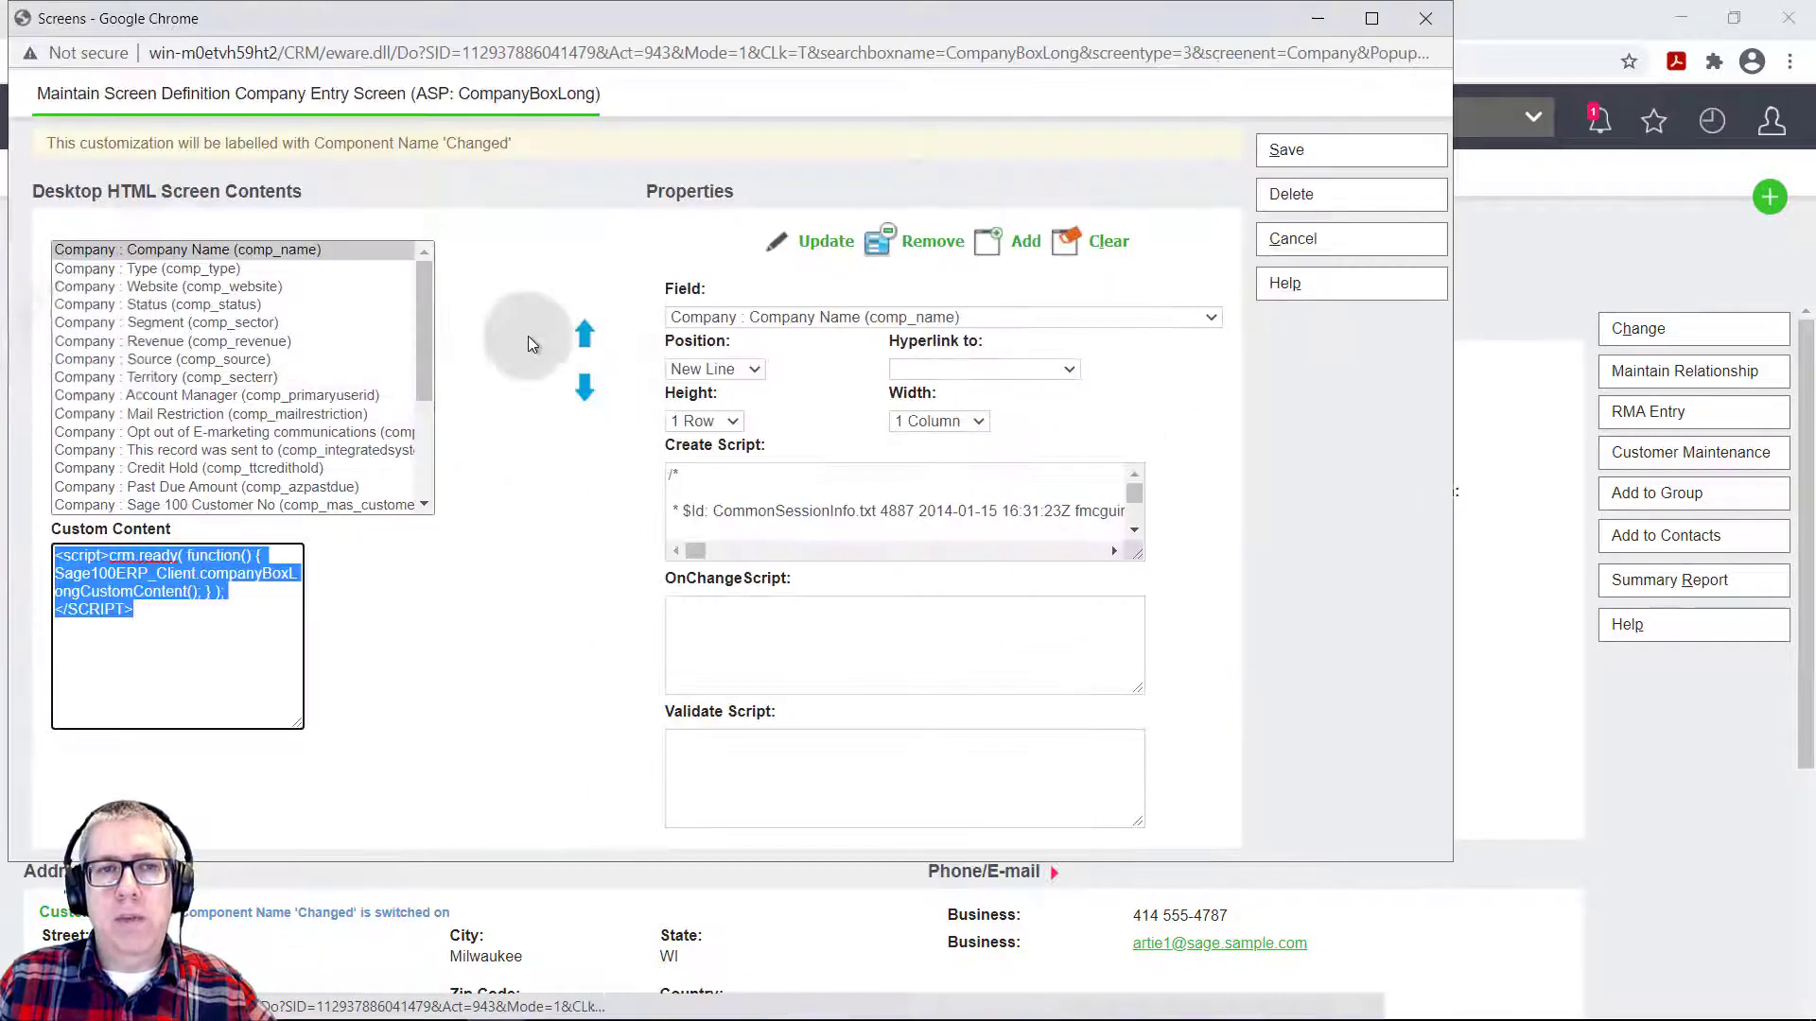
pyautogui.click(172, 339)
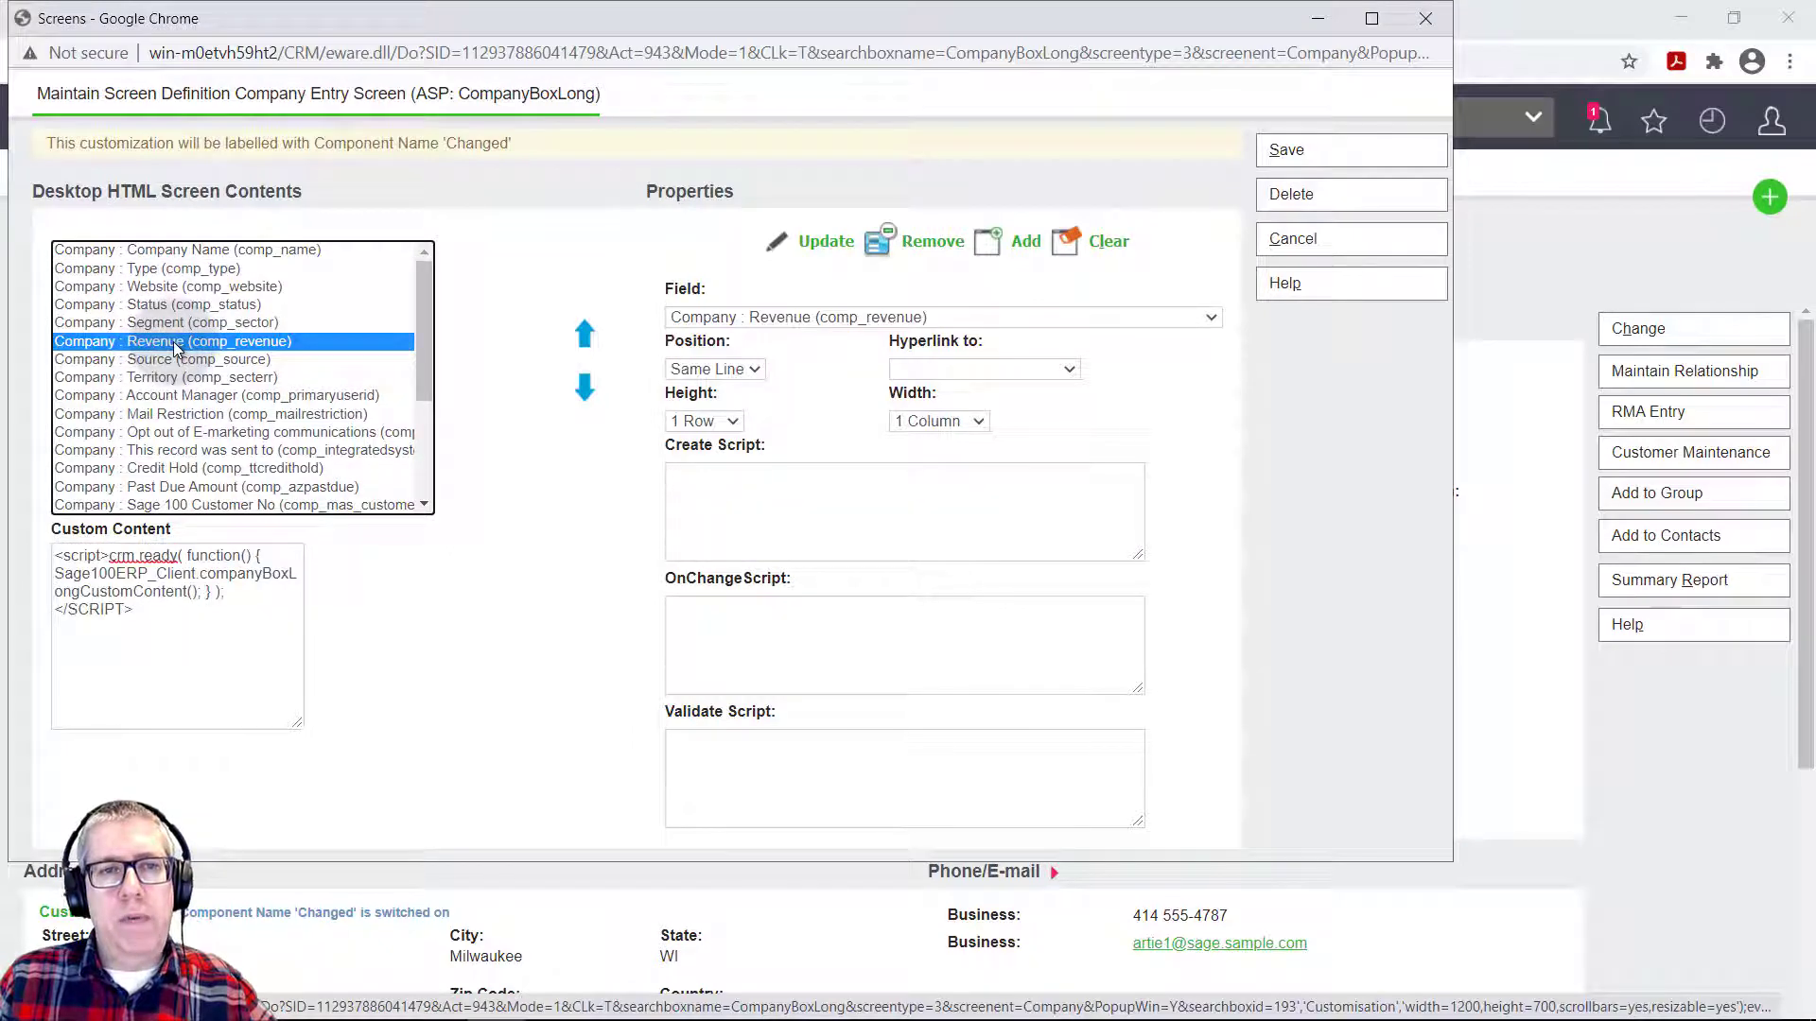
pyautogui.click(853, 312)
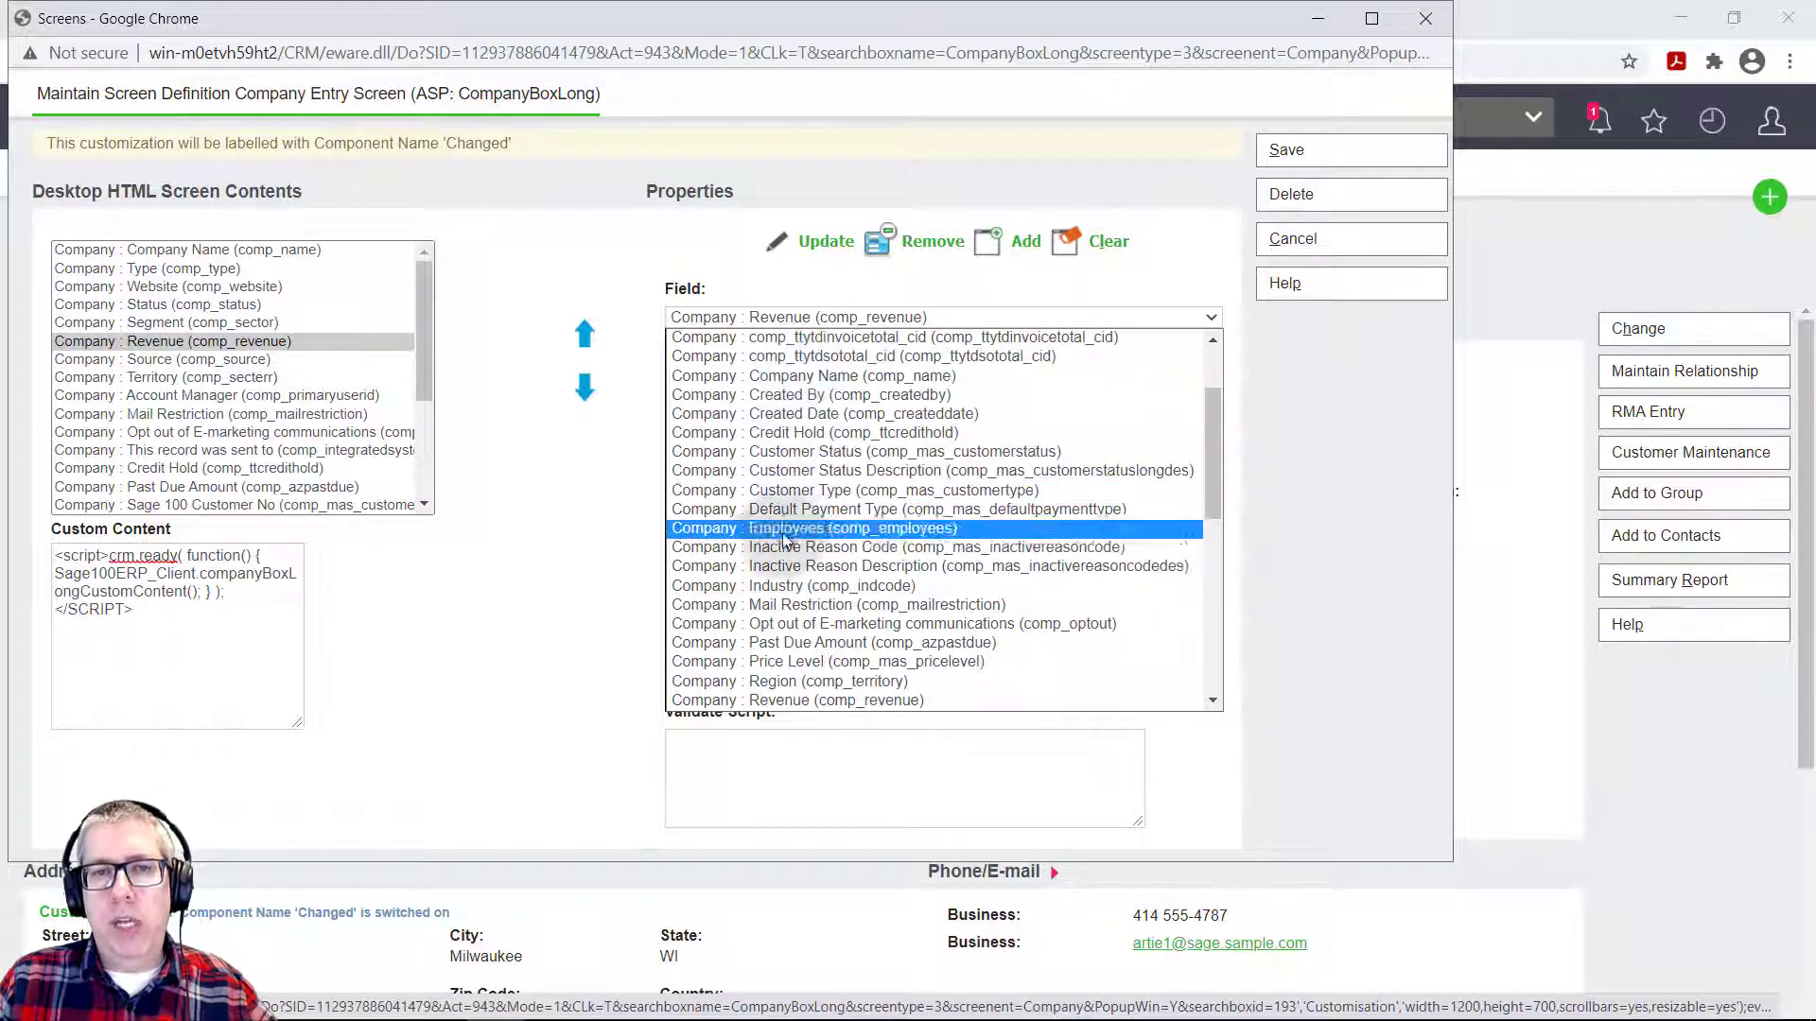
pyautogui.scroll(-6, 780, 594)
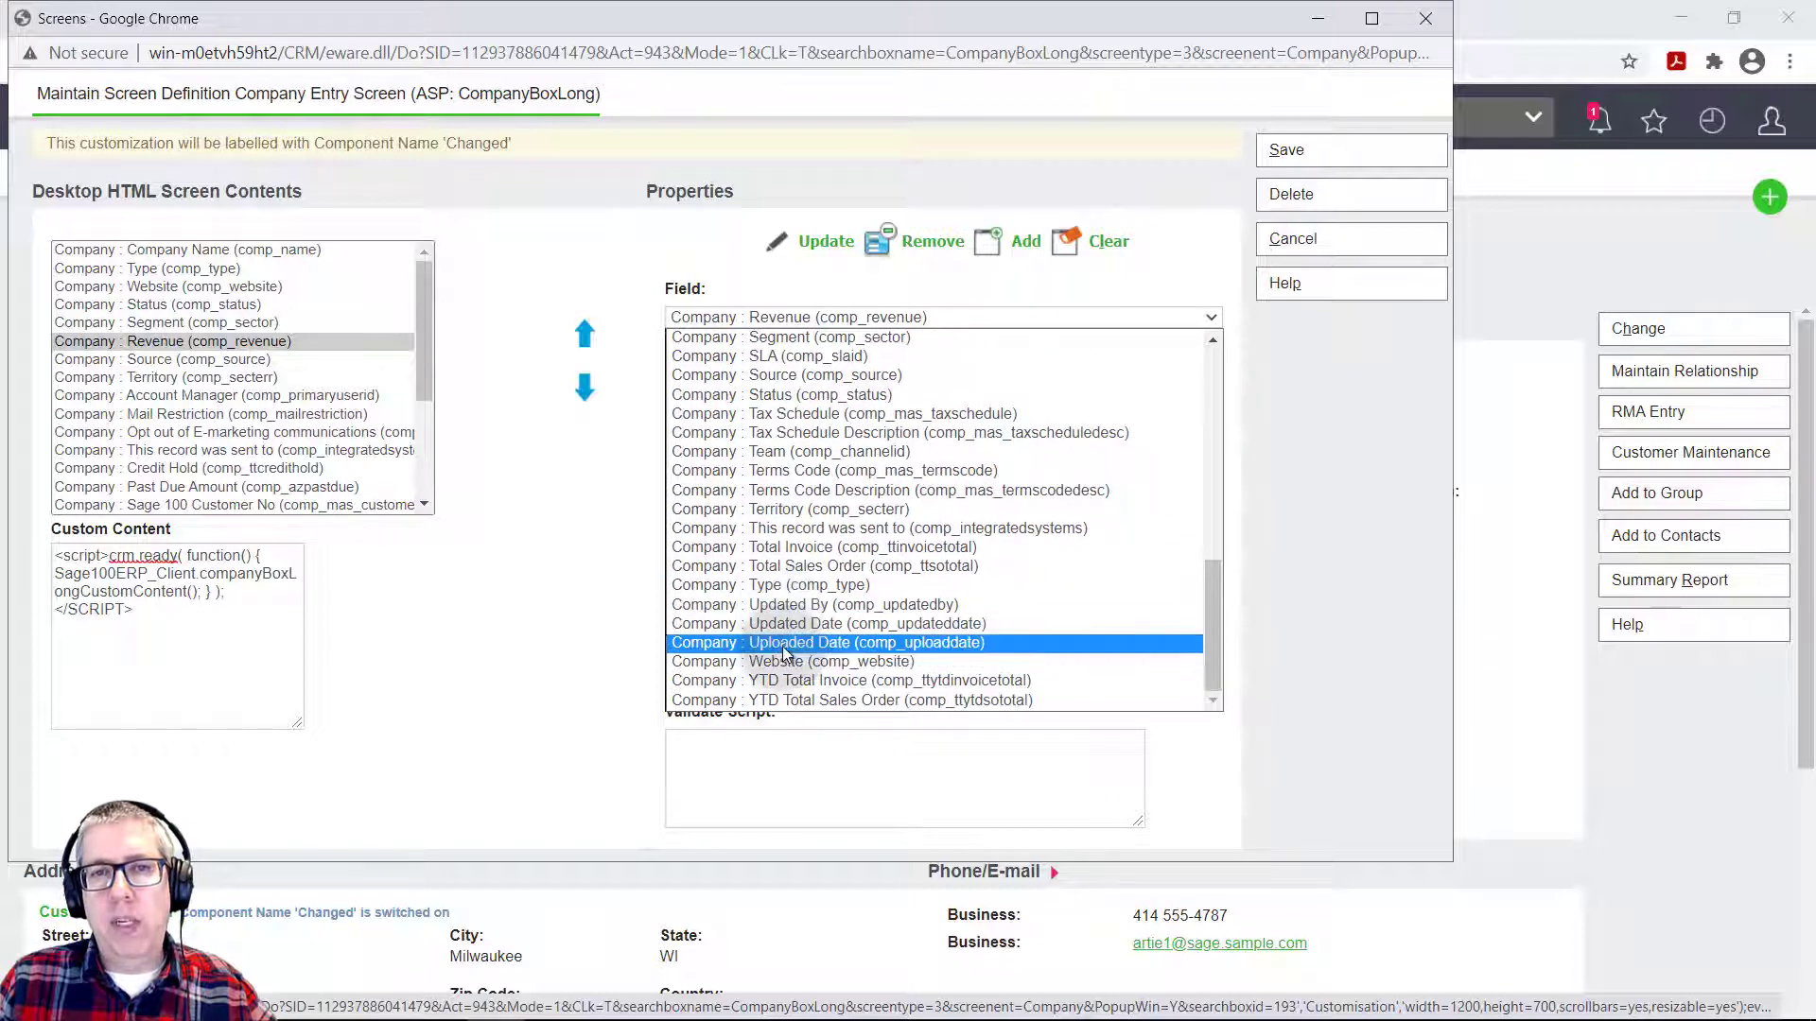
pyautogui.scroll(8, 785, 587)
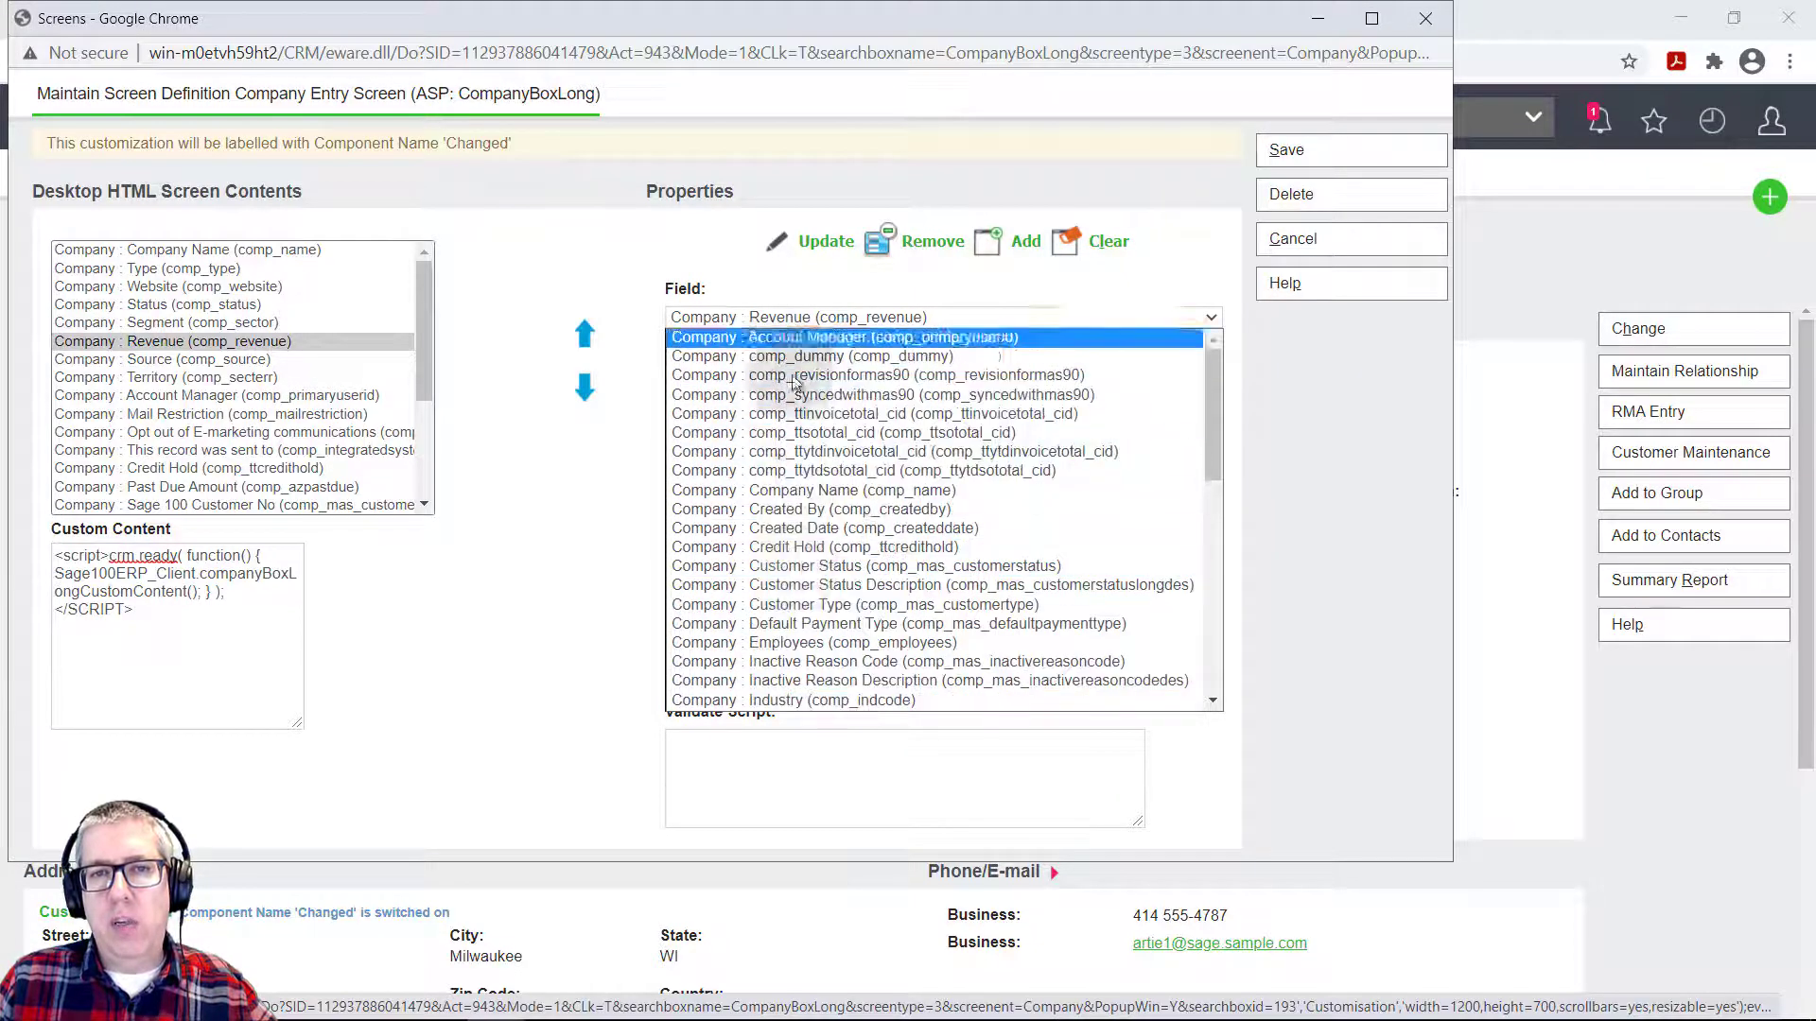
pyautogui.click(784, 645)
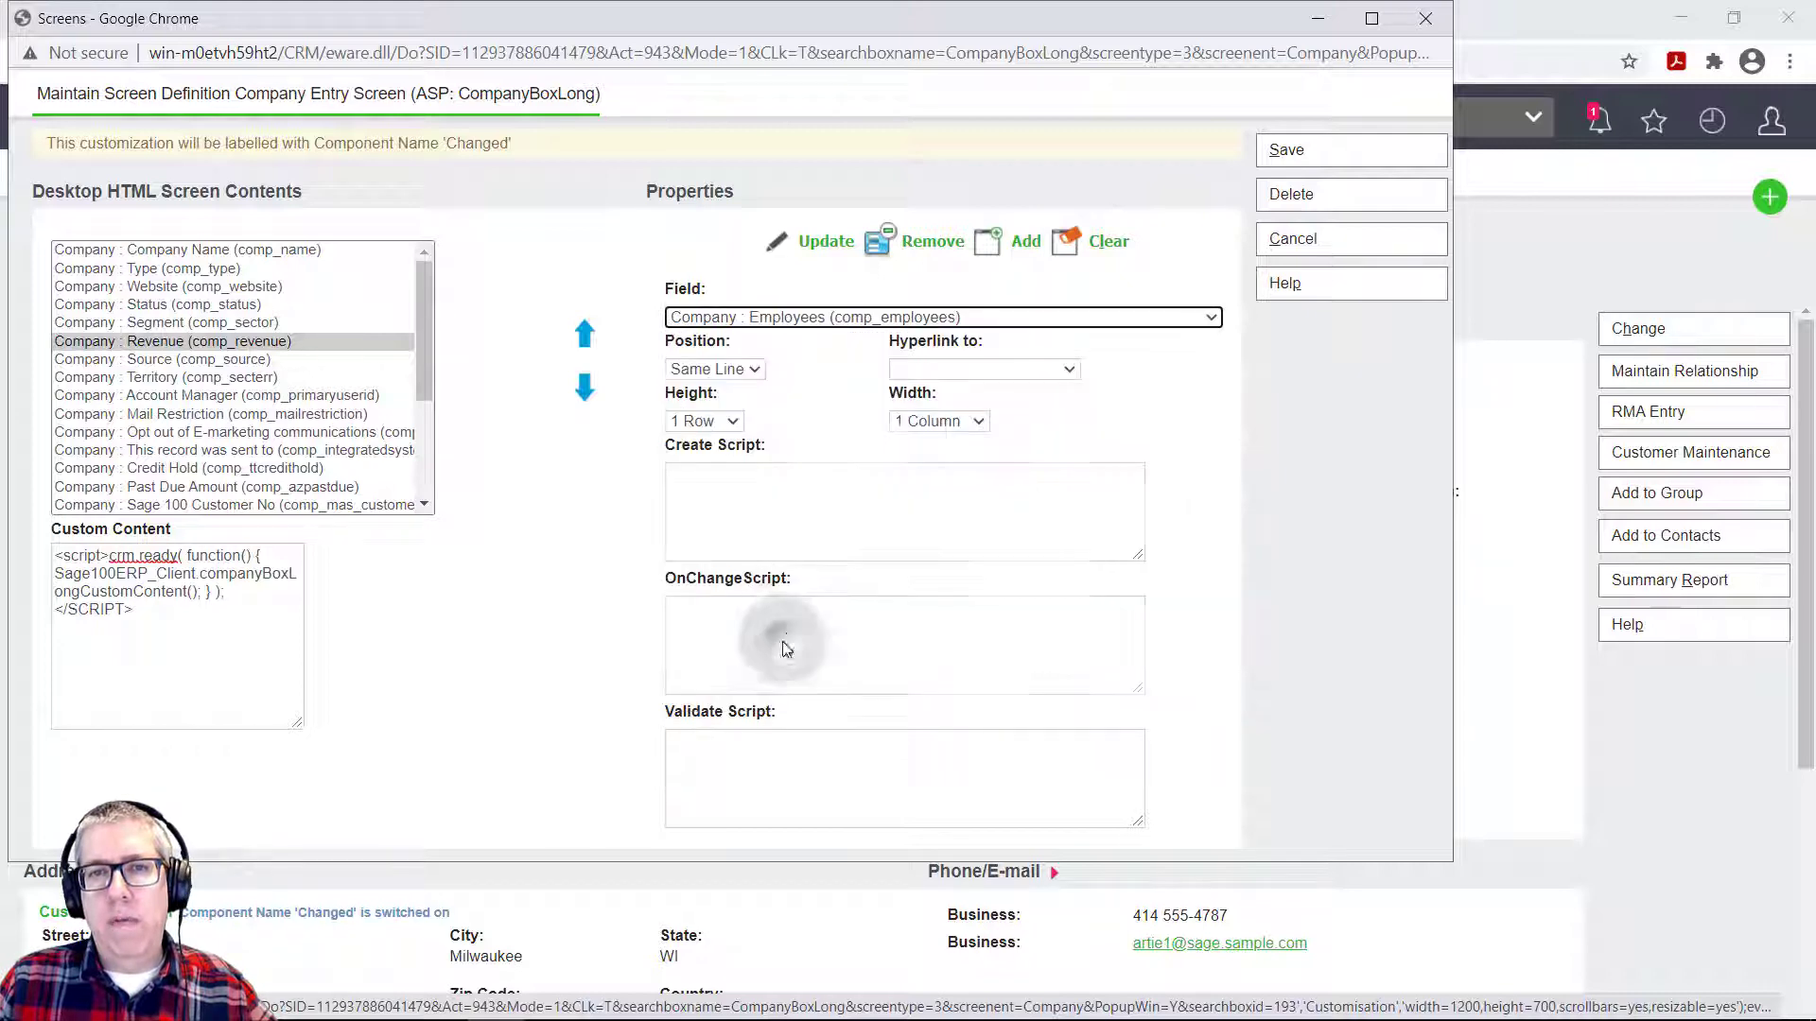
pyautogui.click(985, 246)
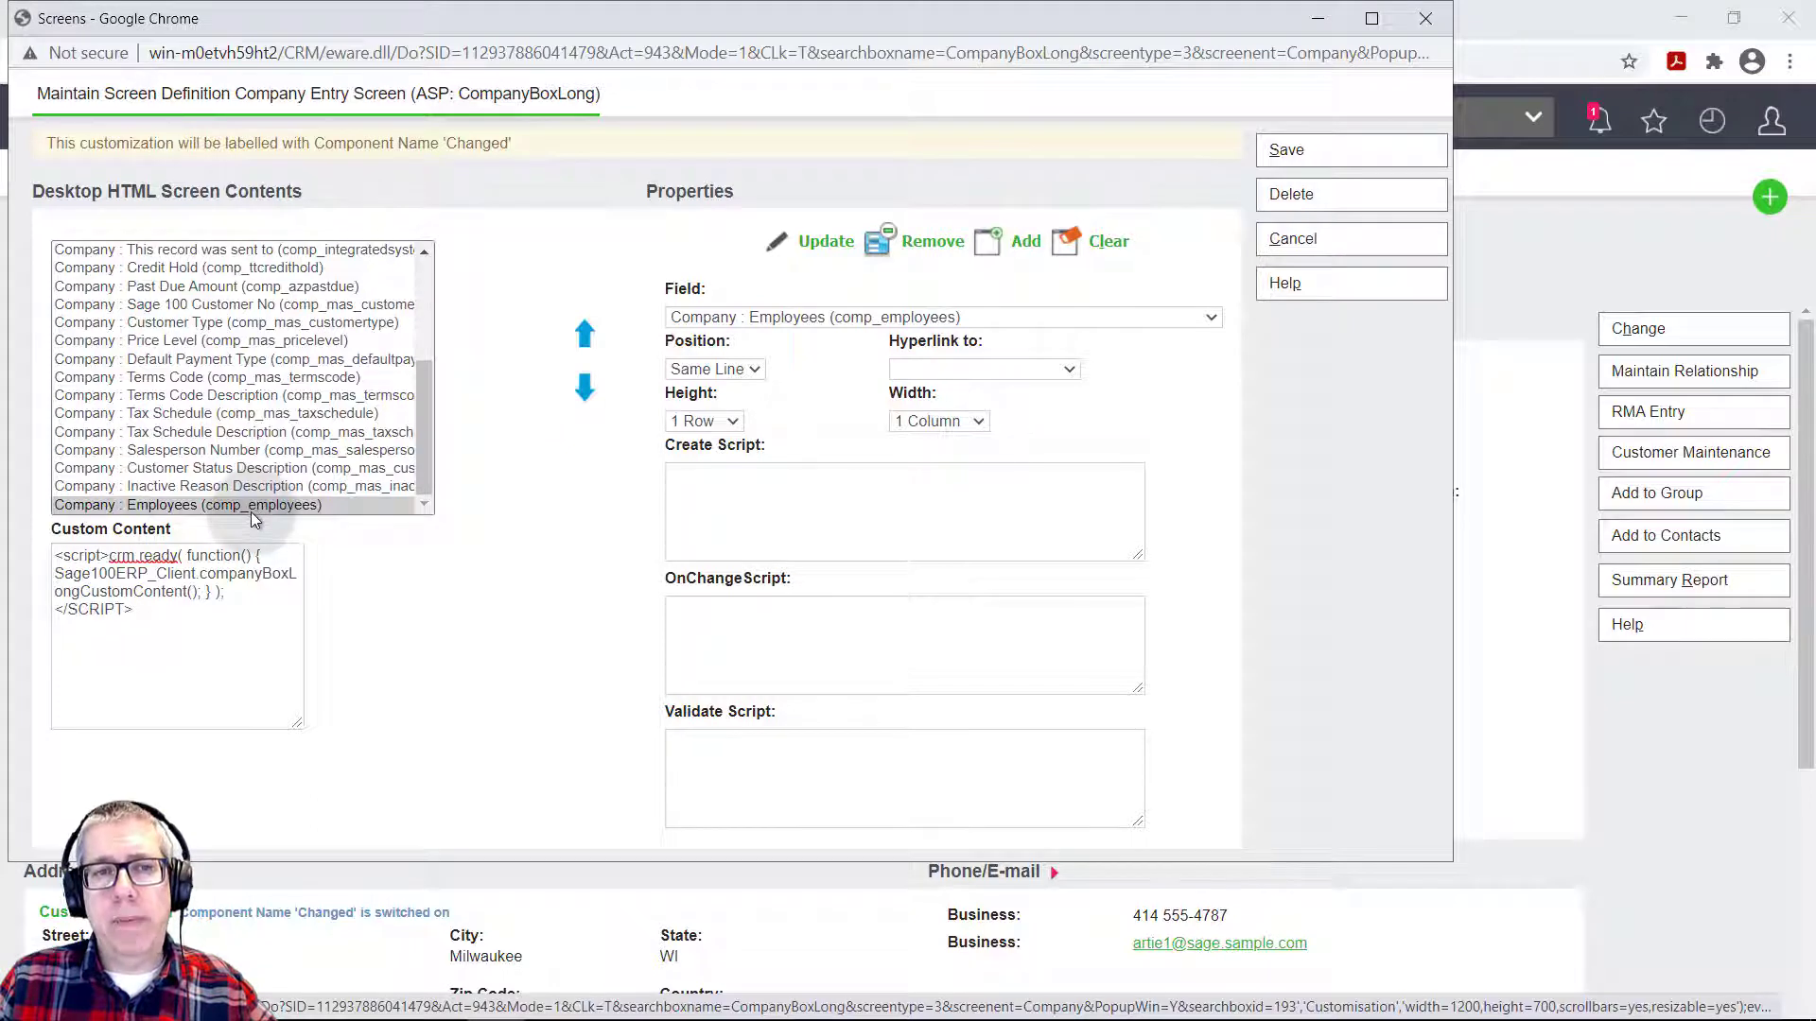
pyautogui.click(1310, 154)
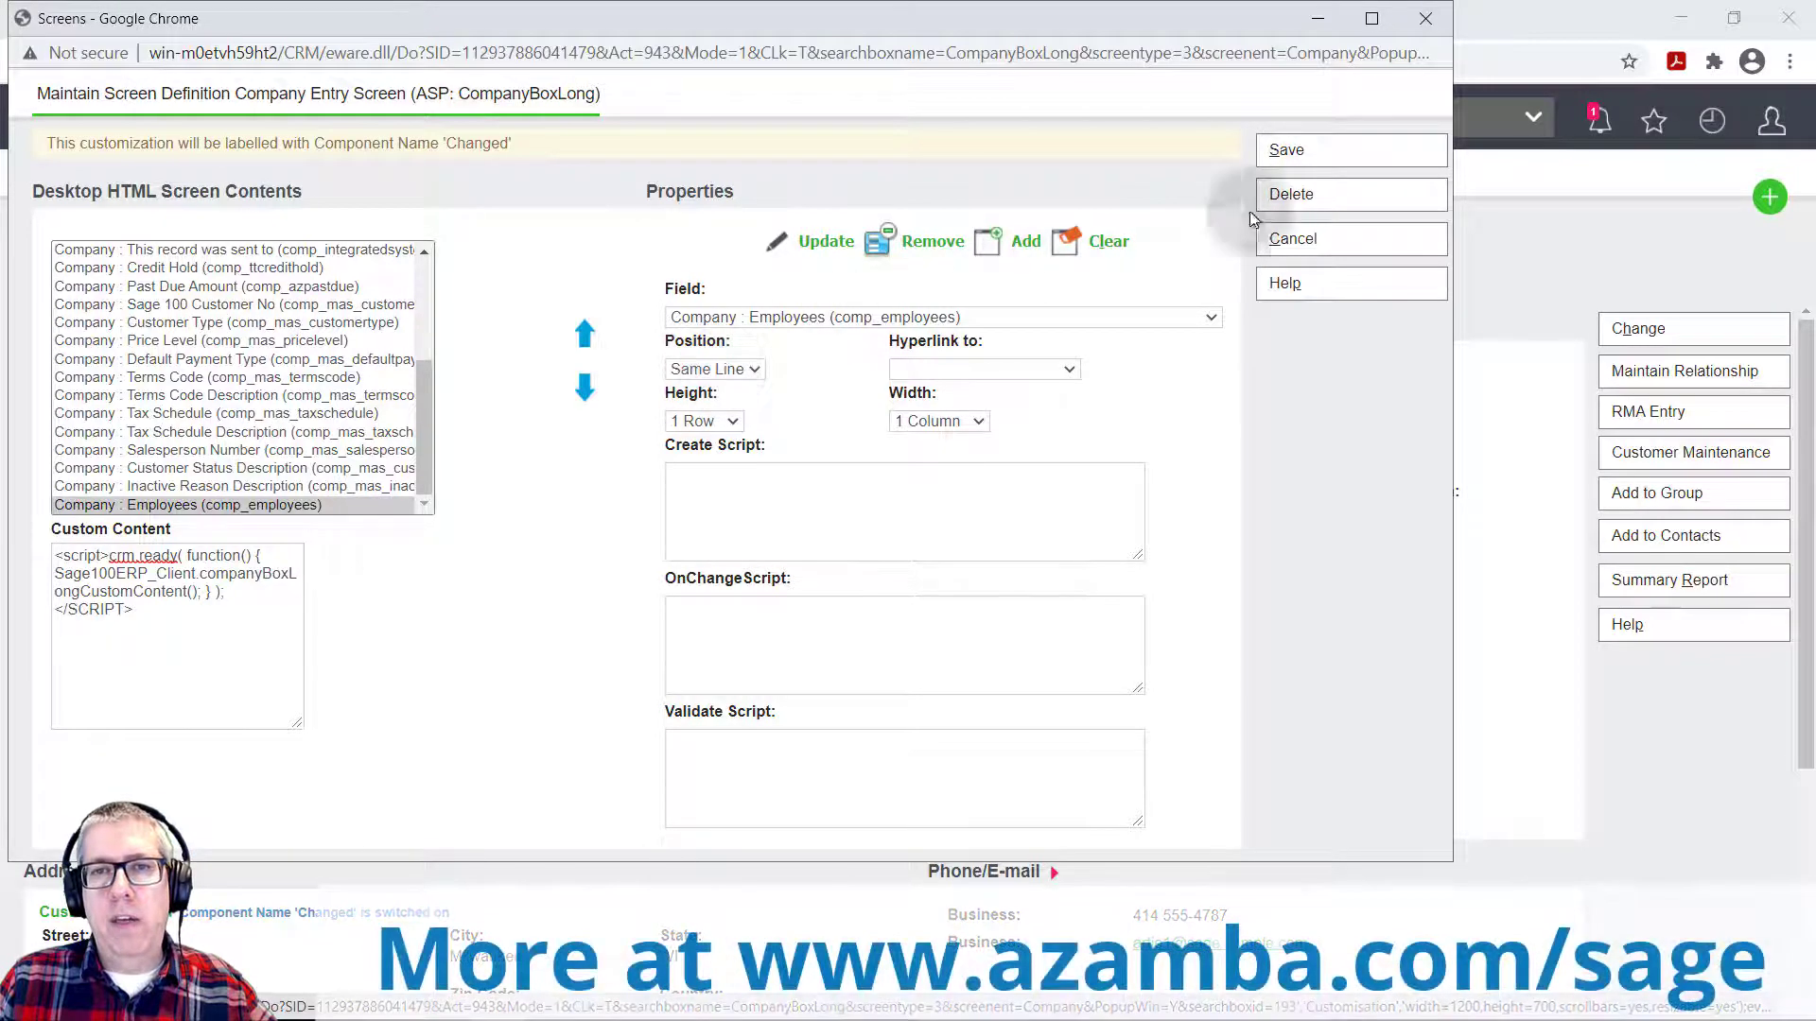
pyautogui.click(1308, 154)
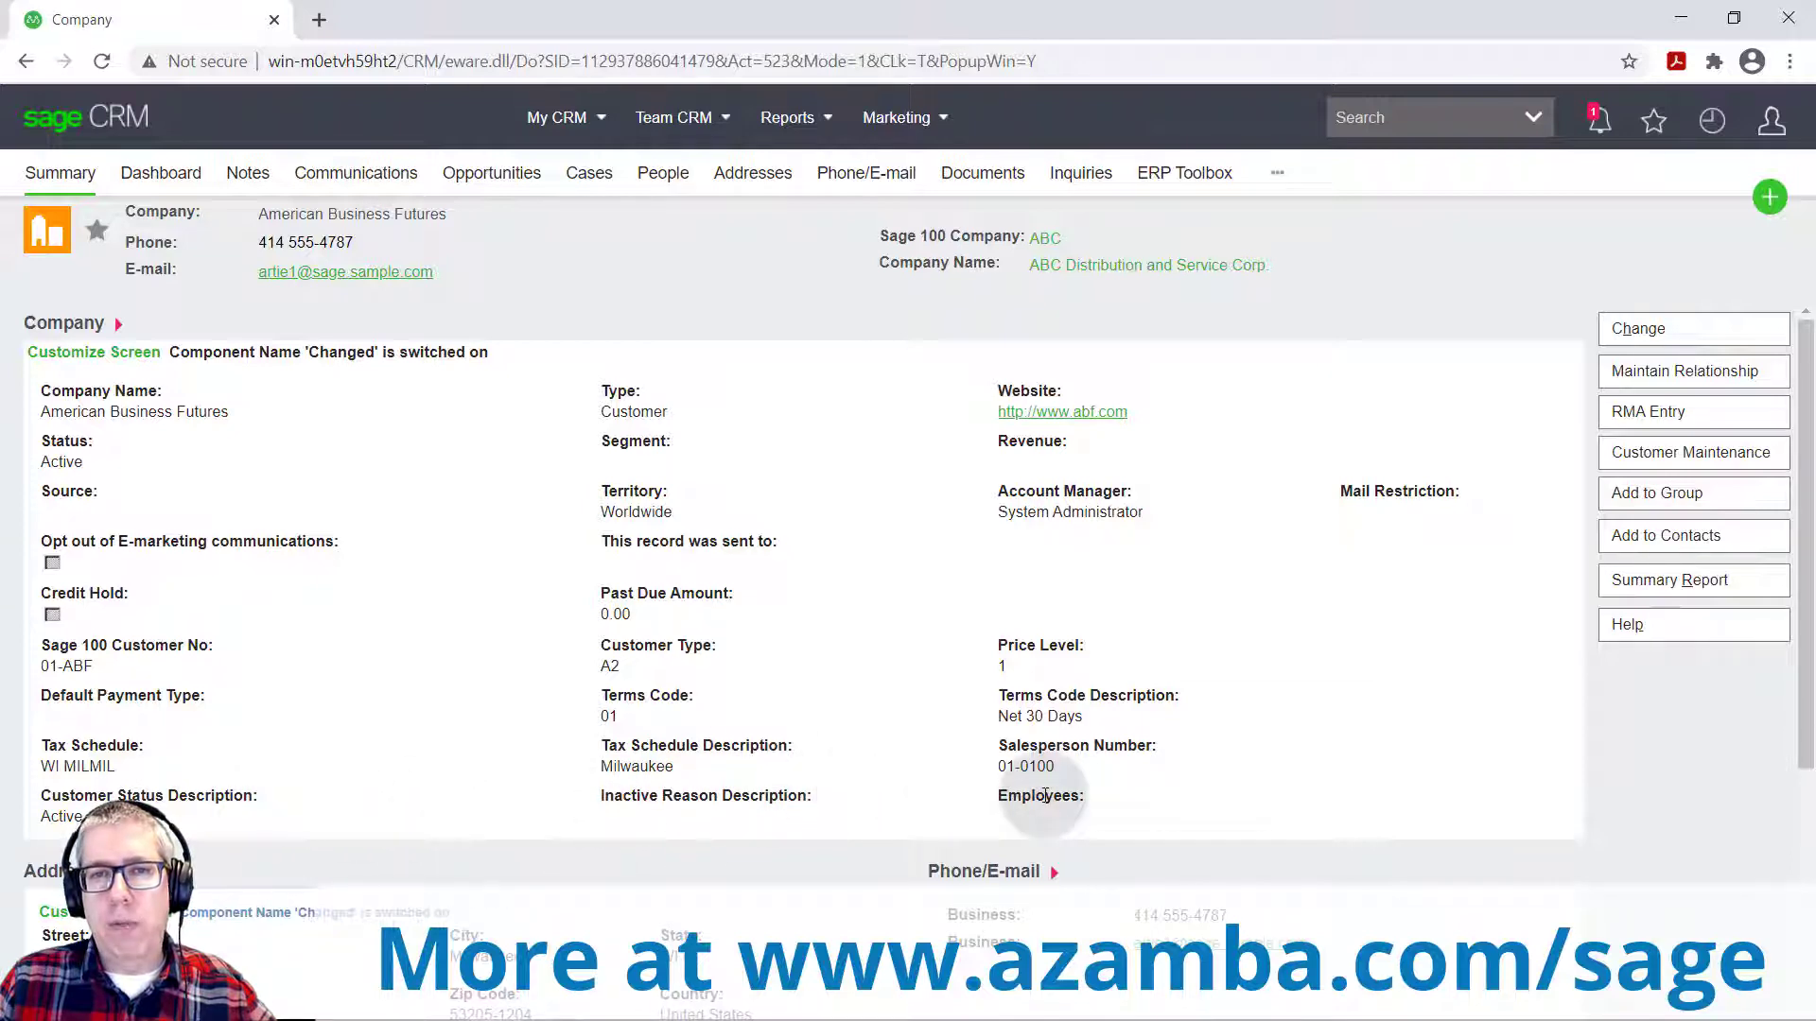
# Step: Give the Employees field a New Line position and save the Company Entry Screen
pyautogui.click(75, 361)
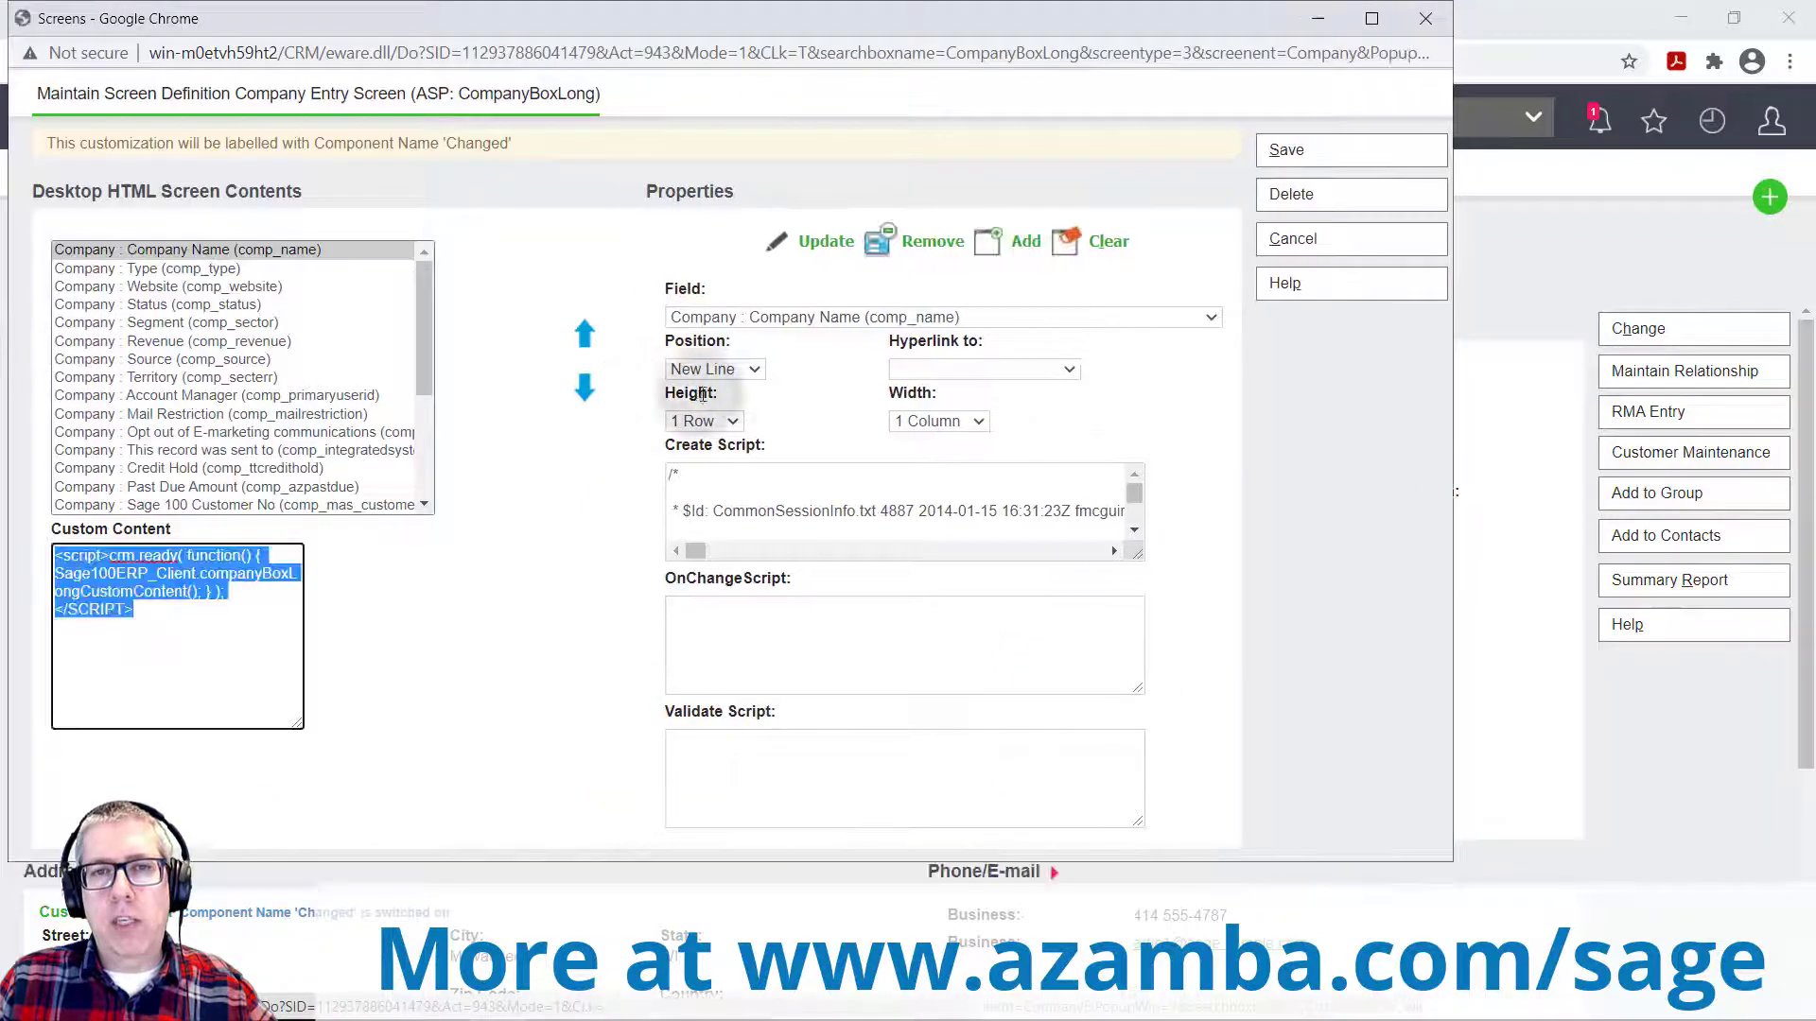
pyautogui.scroll(-4, 274, 454)
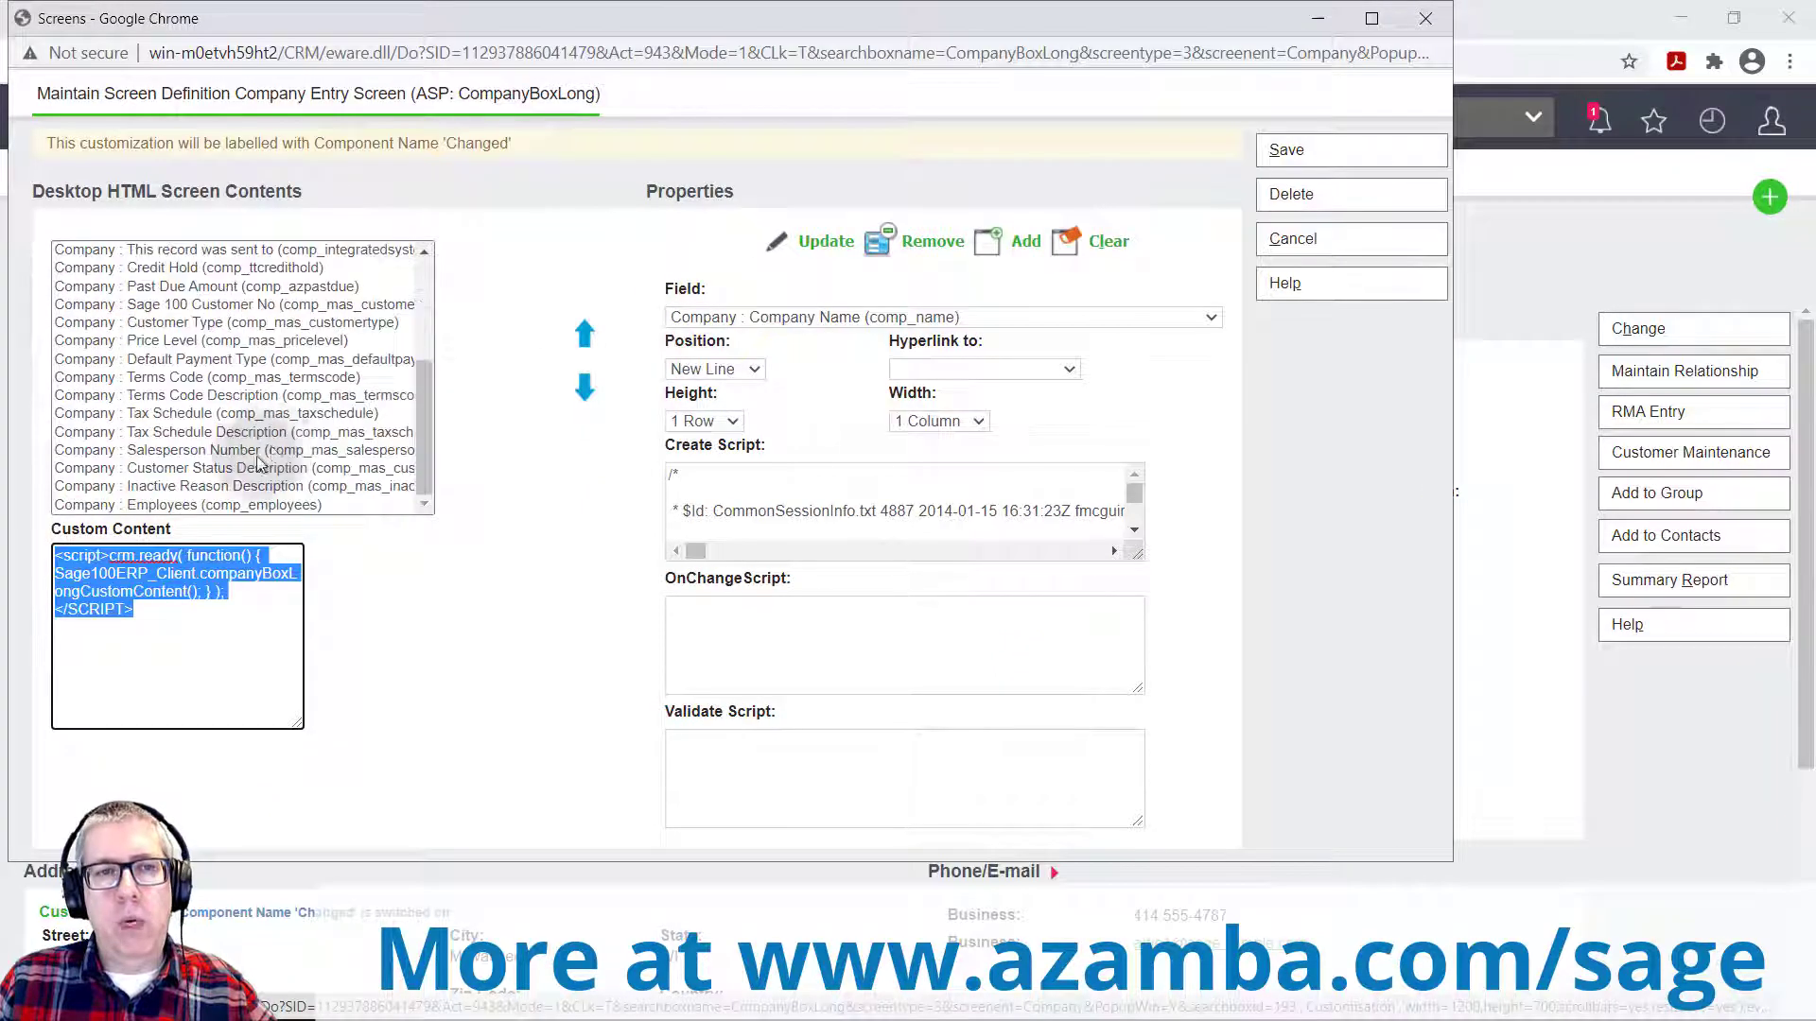
pyautogui.click(179, 506)
pyautogui.click(740, 371)
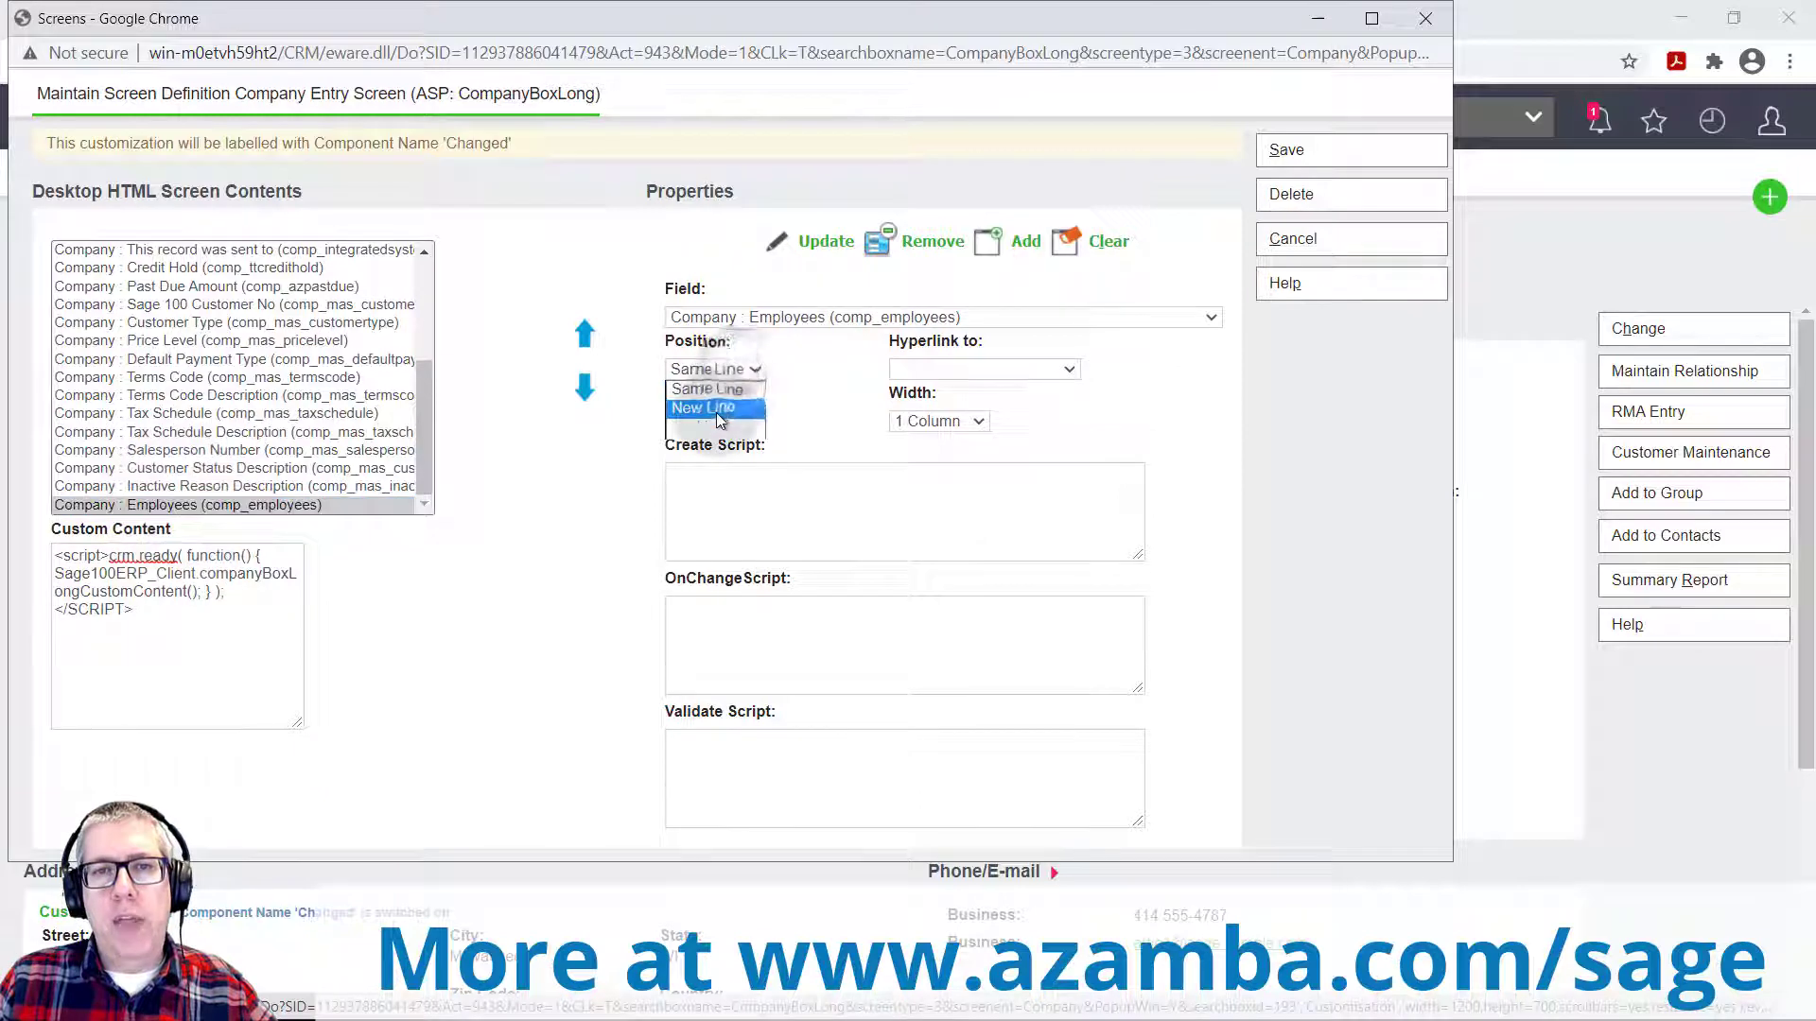
pyautogui.click(716, 412)
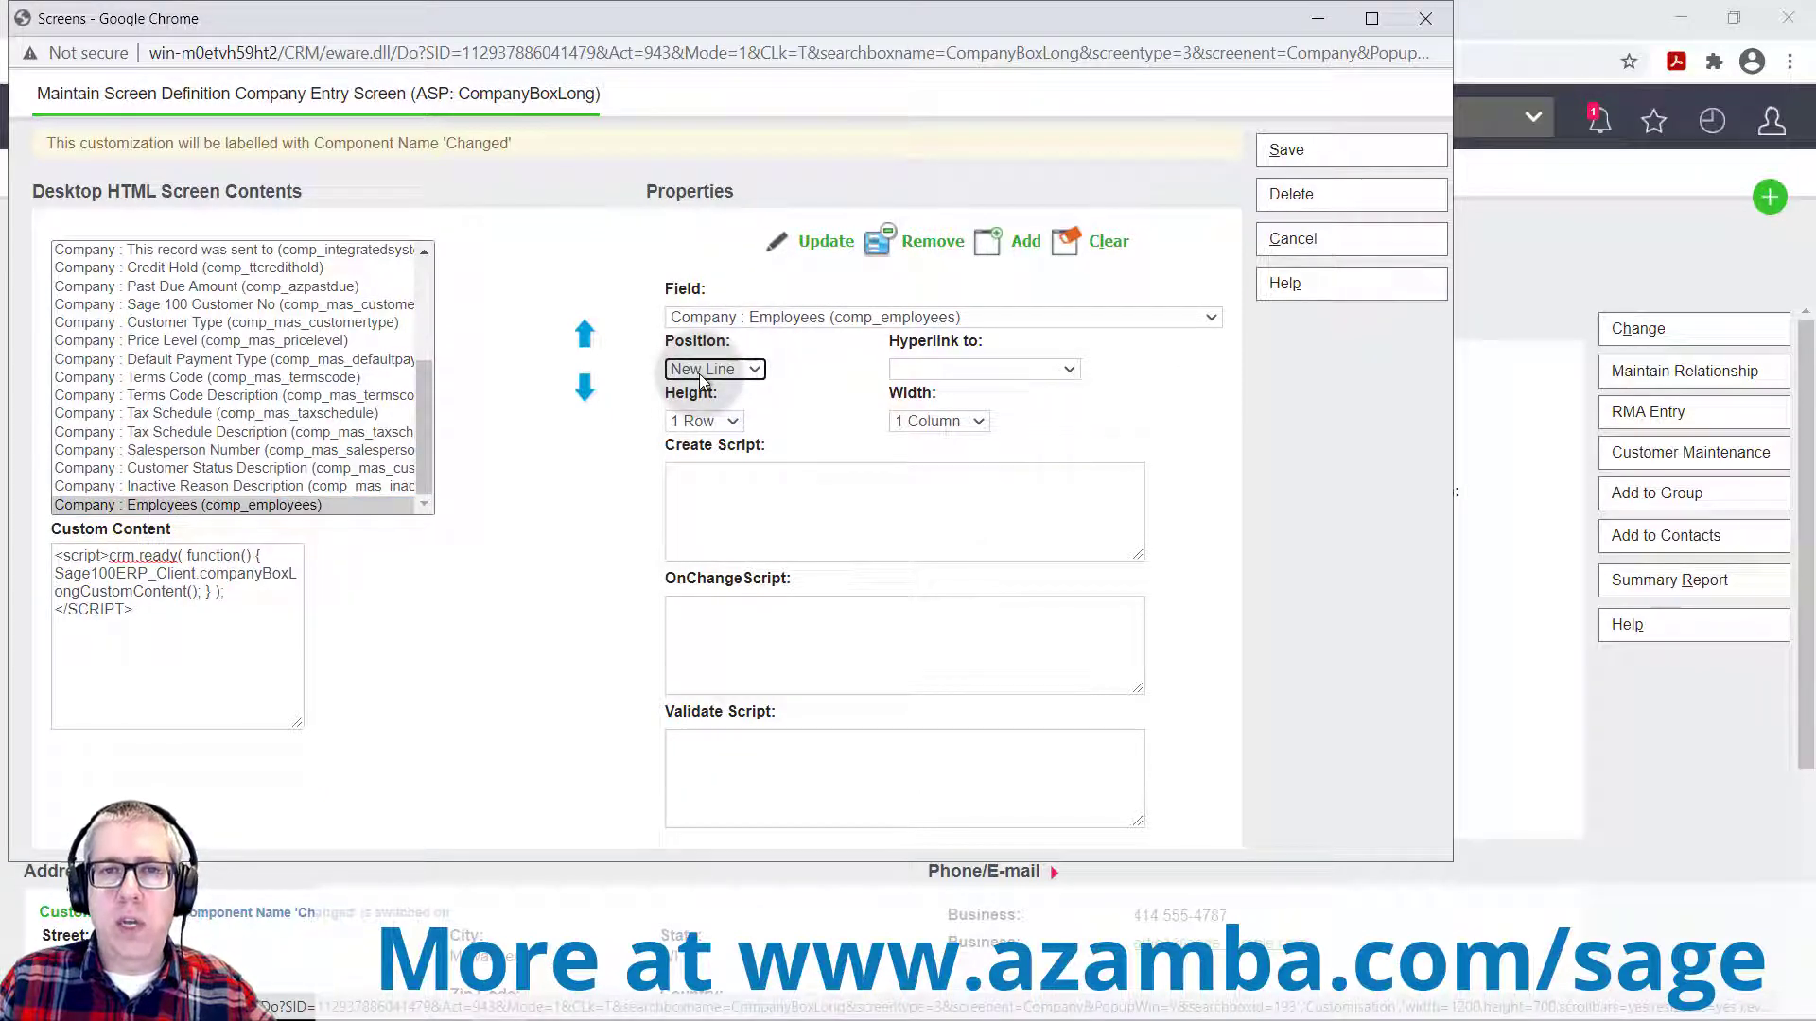
pyautogui.click(814, 244)
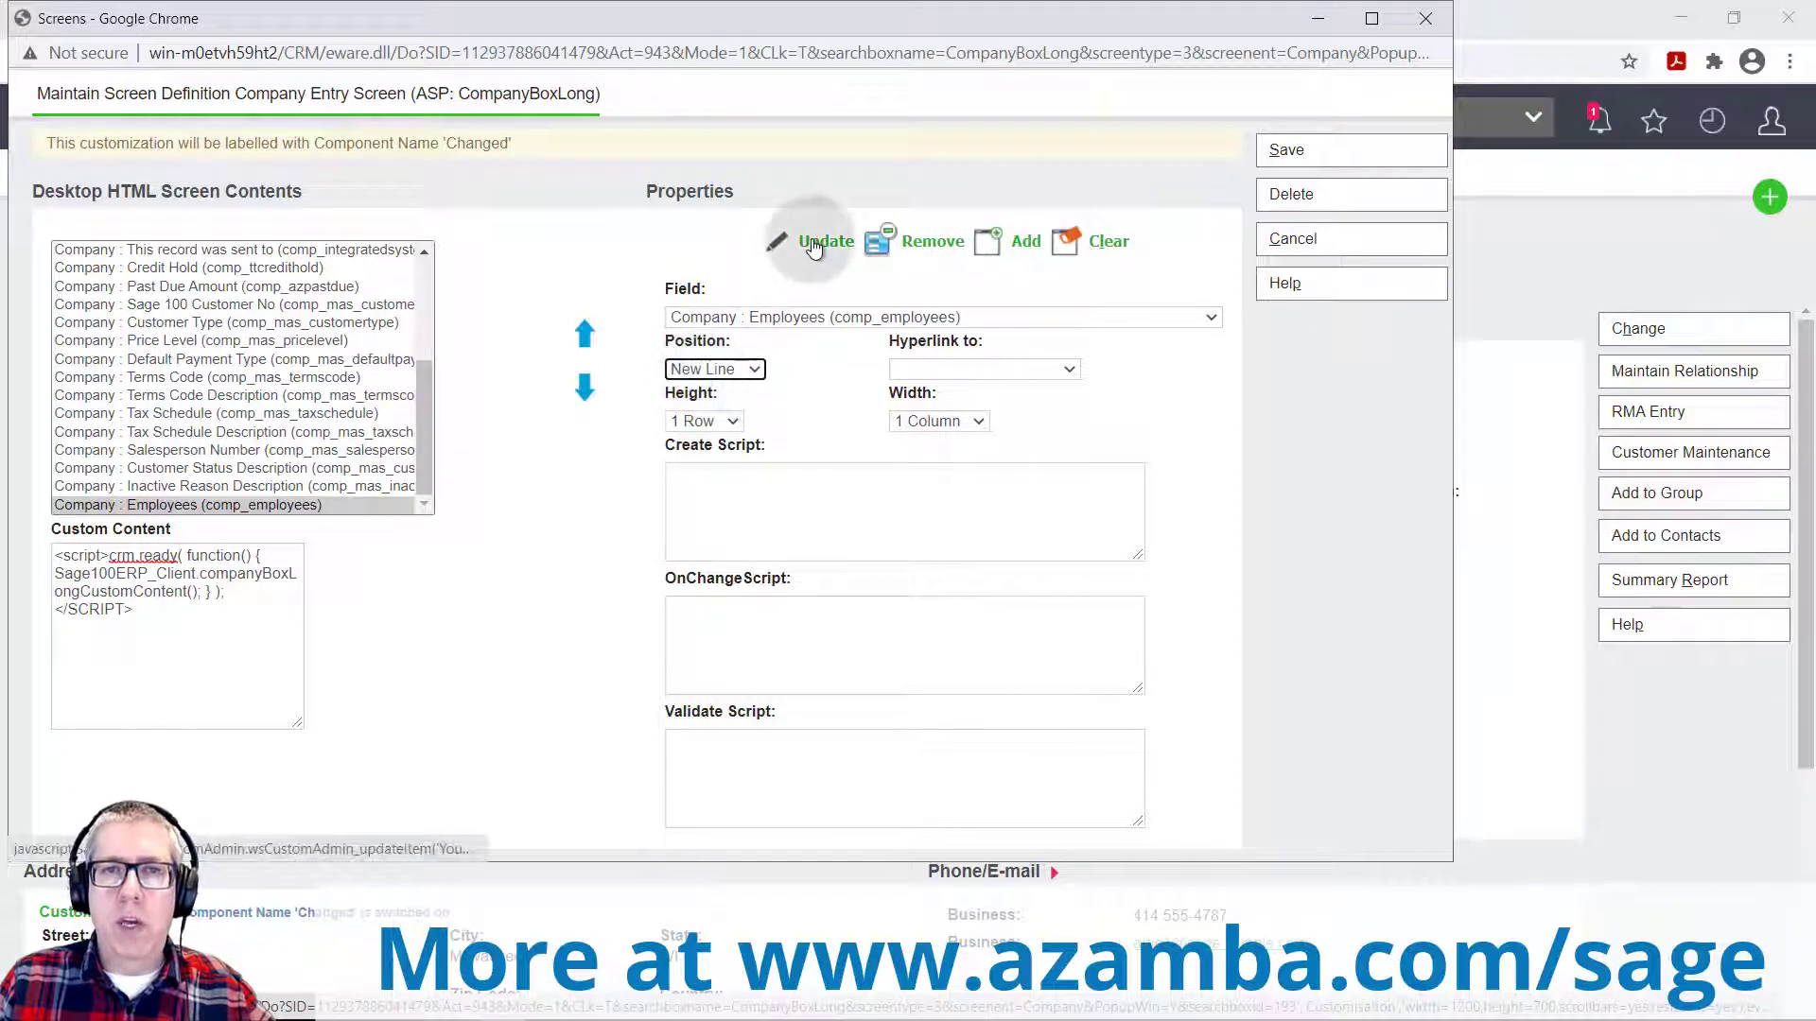
pyautogui.click(1289, 151)
pyautogui.click(916, 709)
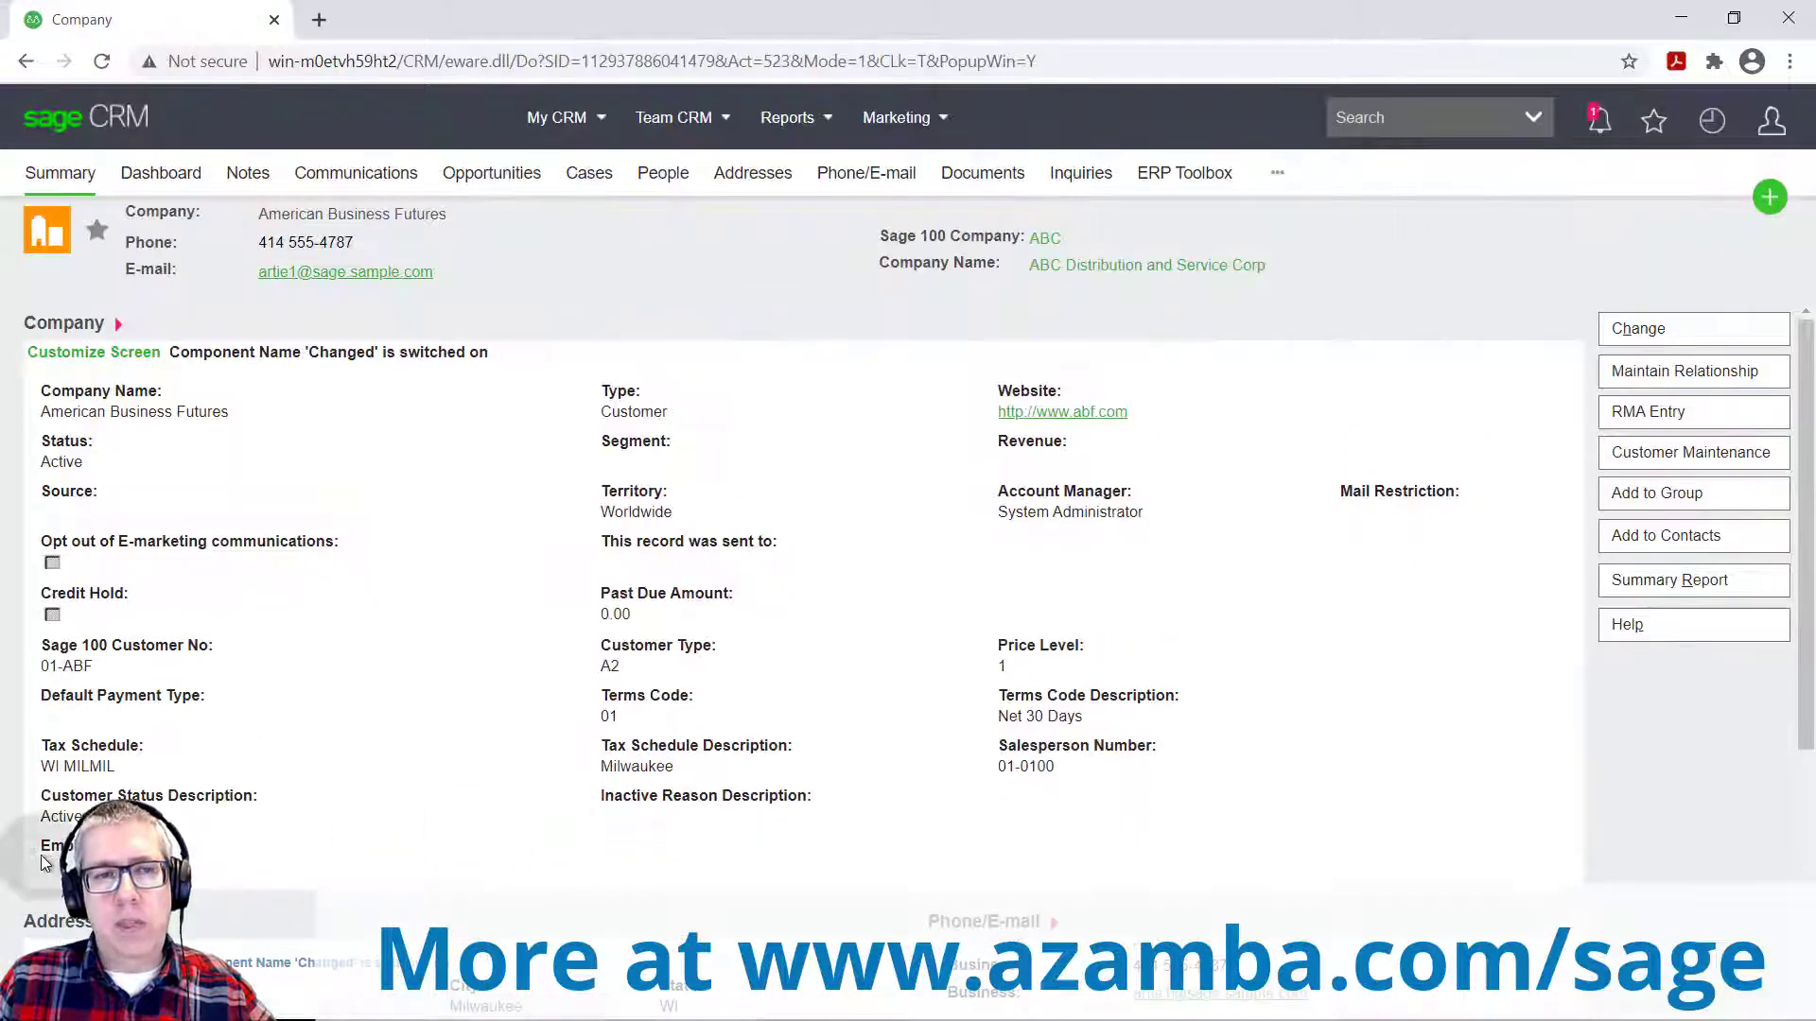
pyautogui.click(155, 531)
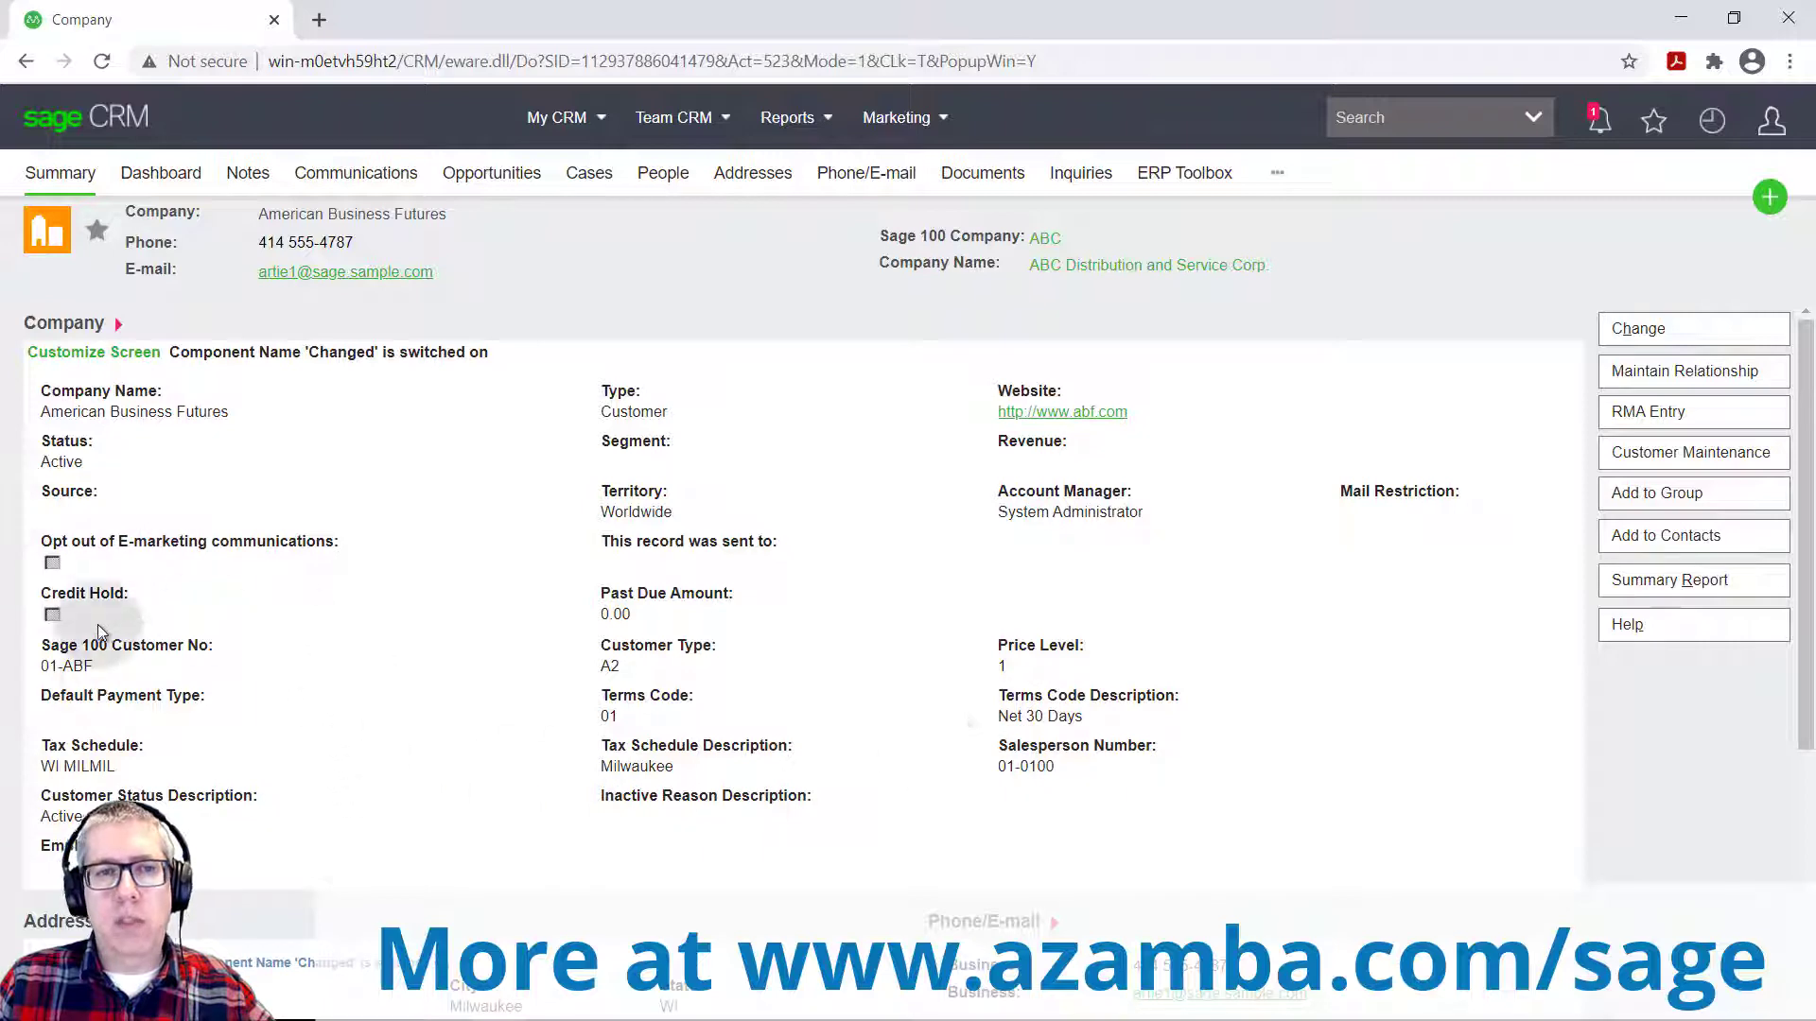
# Step: Set the Employees field's position to Same Line in the Company Entry Screen editor
pyautogui.click(119, 352)
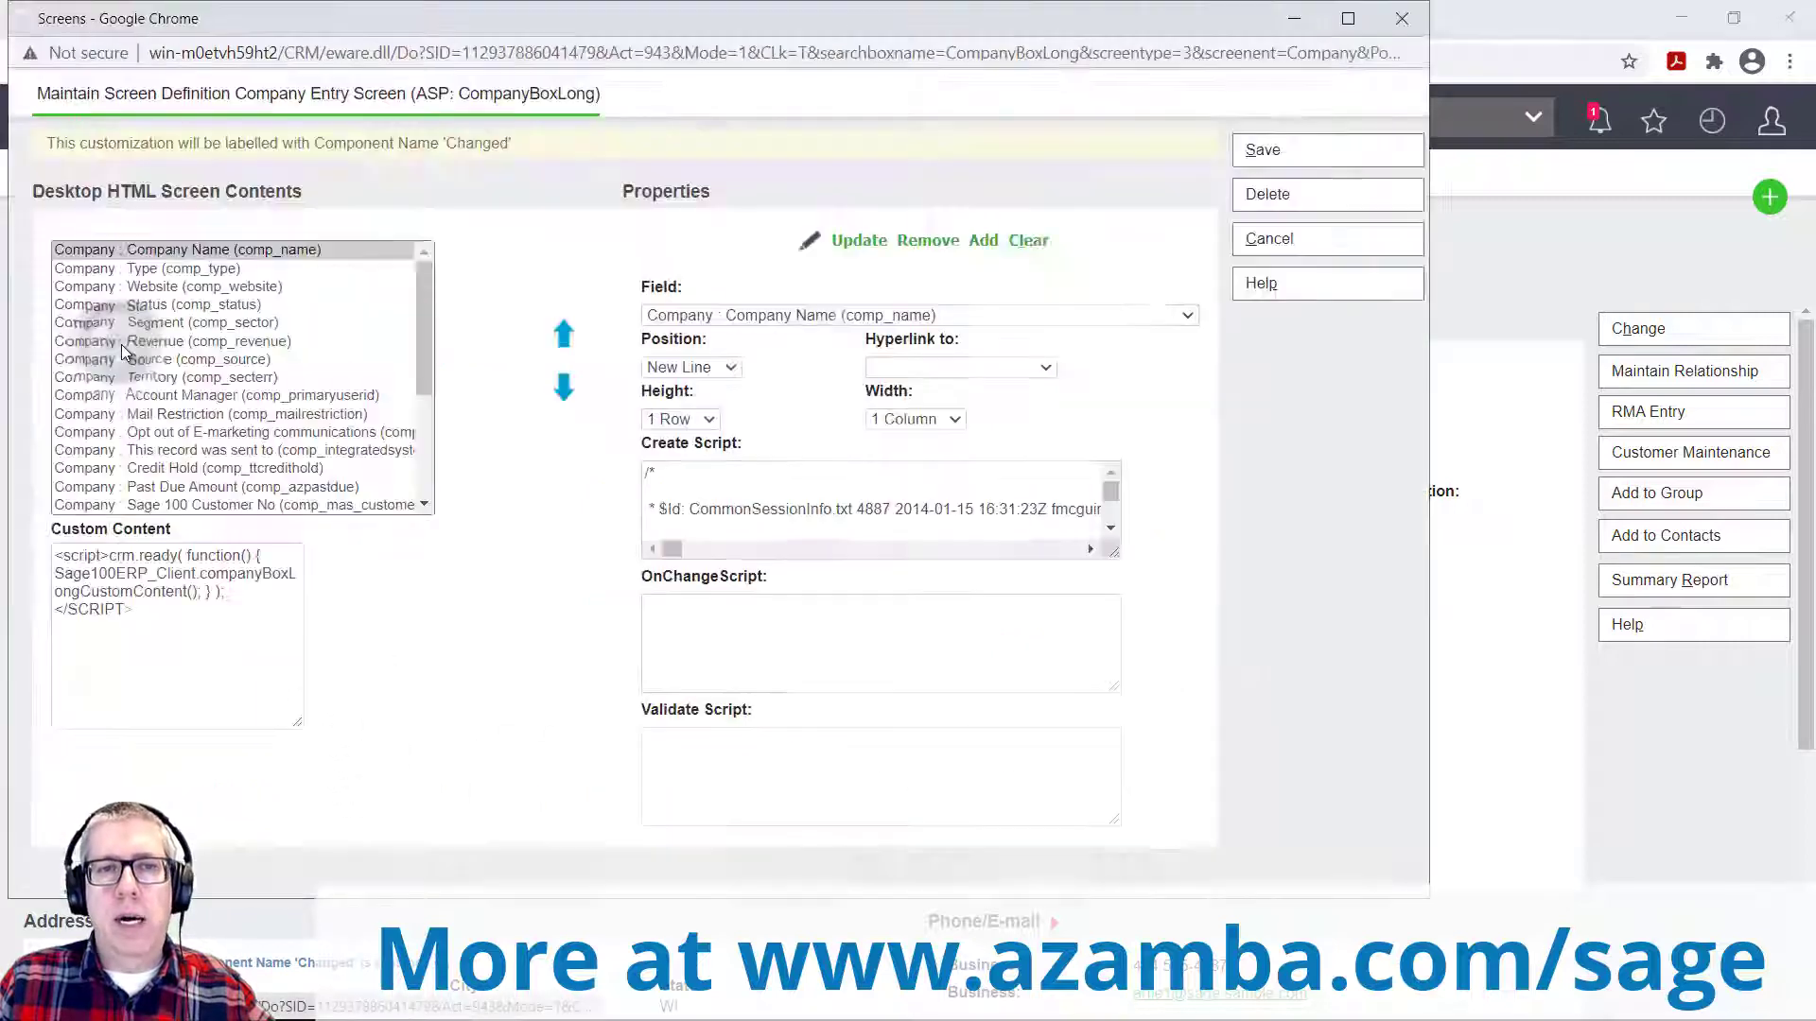
pyautogui.moveTo(424, 348); pyautogui.dragTo(414, 489)
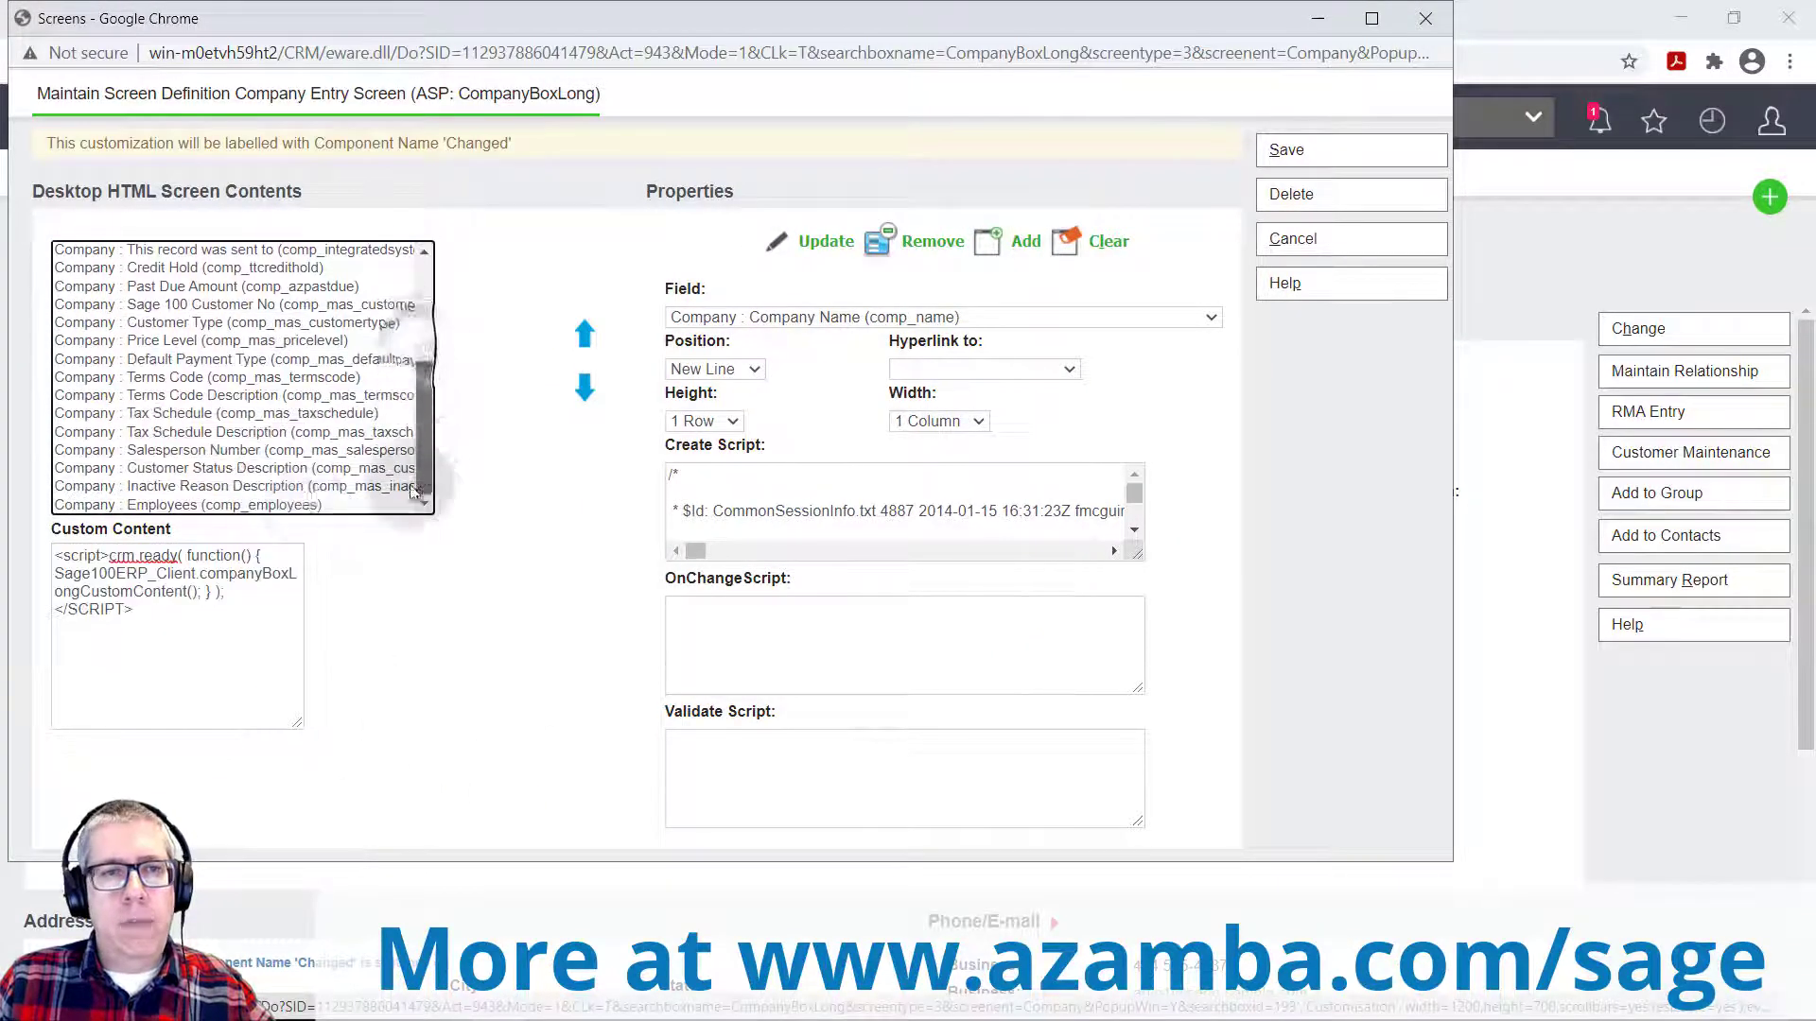
pyautogui.click(253, 505)
pyautogui.click(734, 370)
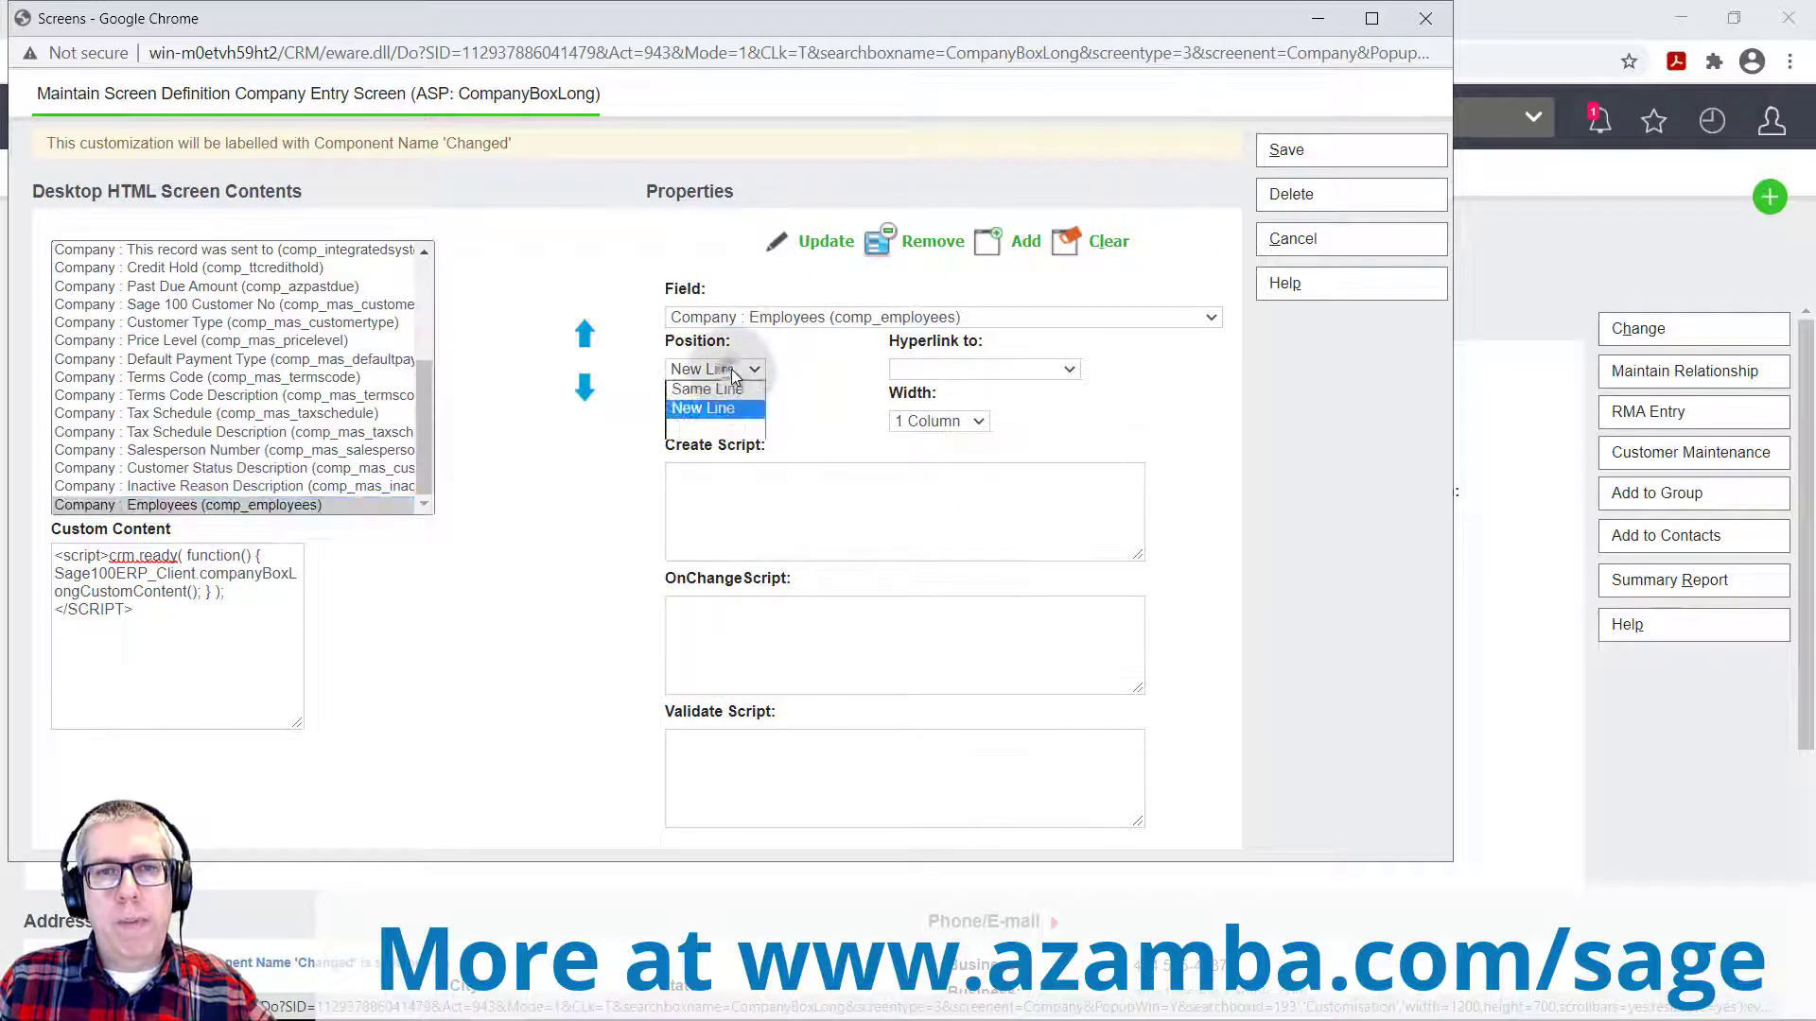
pyautogui.click(720, 388)
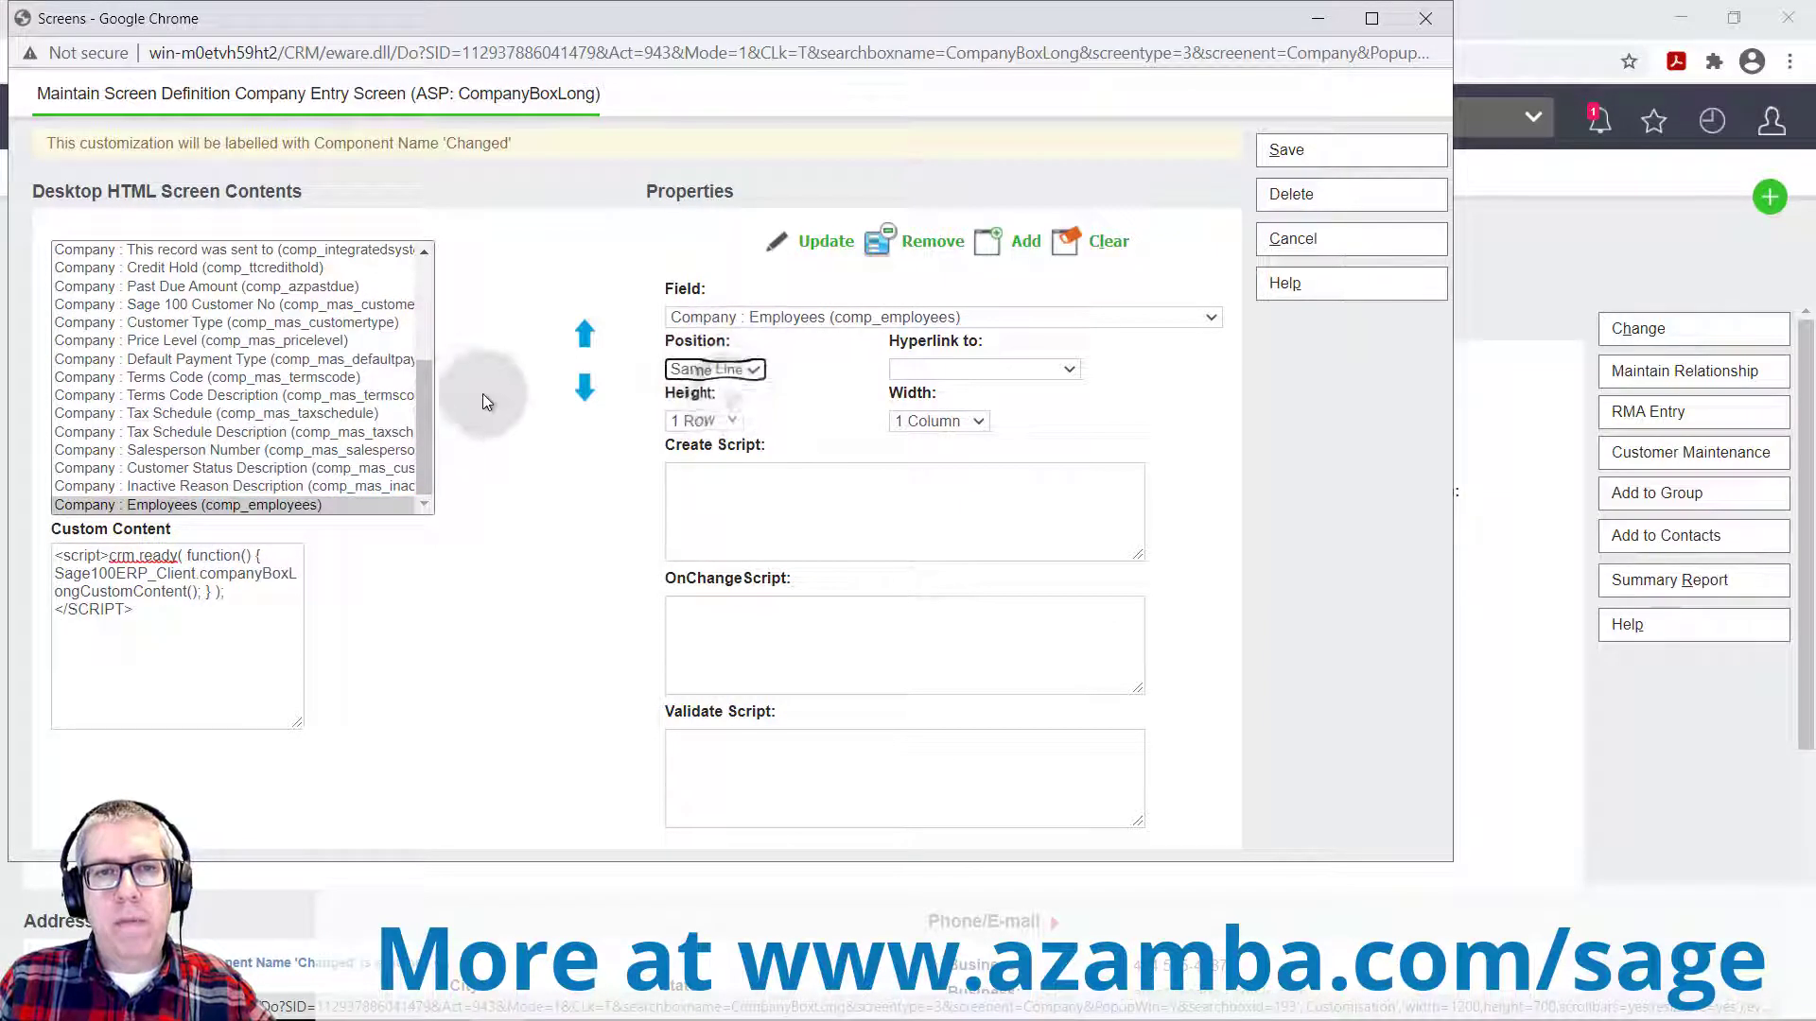
# Step: Move Employees up to sit right after Revenue, update it, and save the layout
pyautogui.click(582, 333)
pyautogui.click(582, 332)
pyautogui.click(581, 333)
pyautogui.click(582, 333)
pyautogui.click(582, 333)
pyautogui.click(581, 333)
pyautogui.click(582, 332)
pyautogui.click(582, 333)
pyautogui.doubleClick(581, 333)
pyautogui.click(582, 333)
pyautogui.click(582, 333)
pyautogui.click(581, 333)
pyautogui.click(582, 333)
pyautogui.scroll(4, 312, 350)
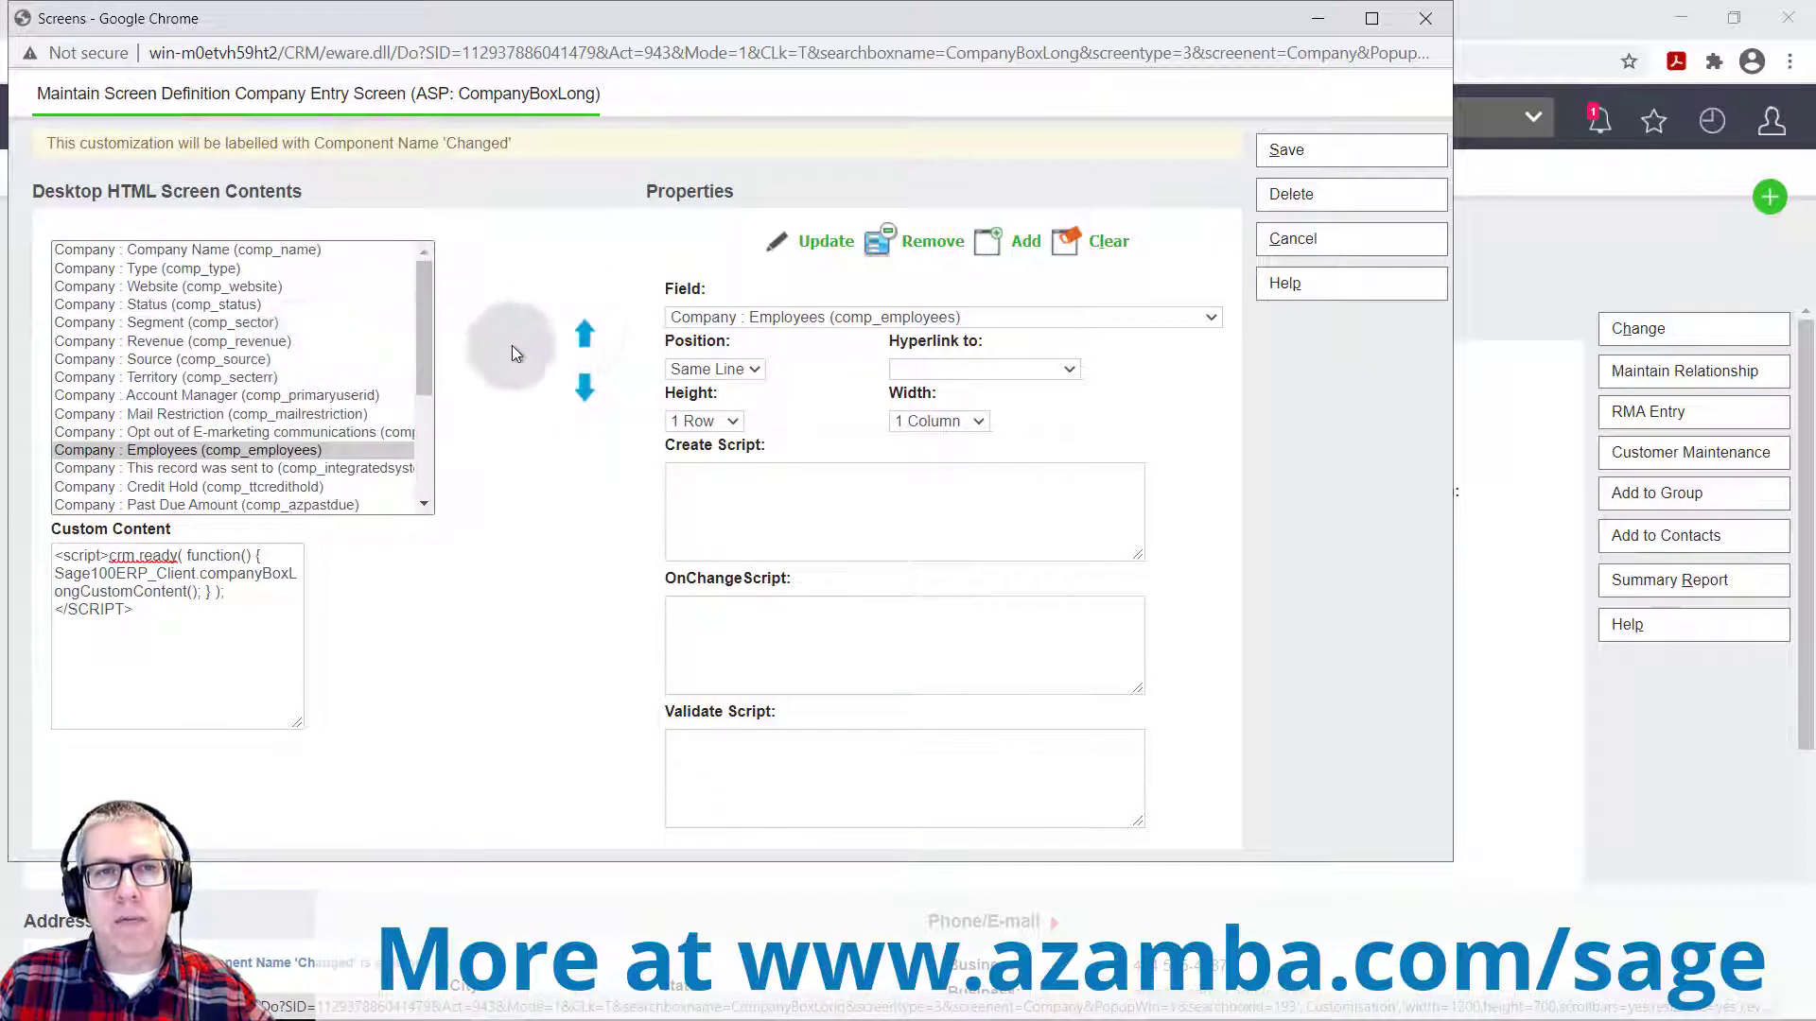
pyautogui.click(584, 333)
pyautogui.click(585, 333)
pyautogui.click(585, 333)
pyautogui.click(585, 333)
pyautogui.click(585, 333)
pyautogui.click(584, 333)
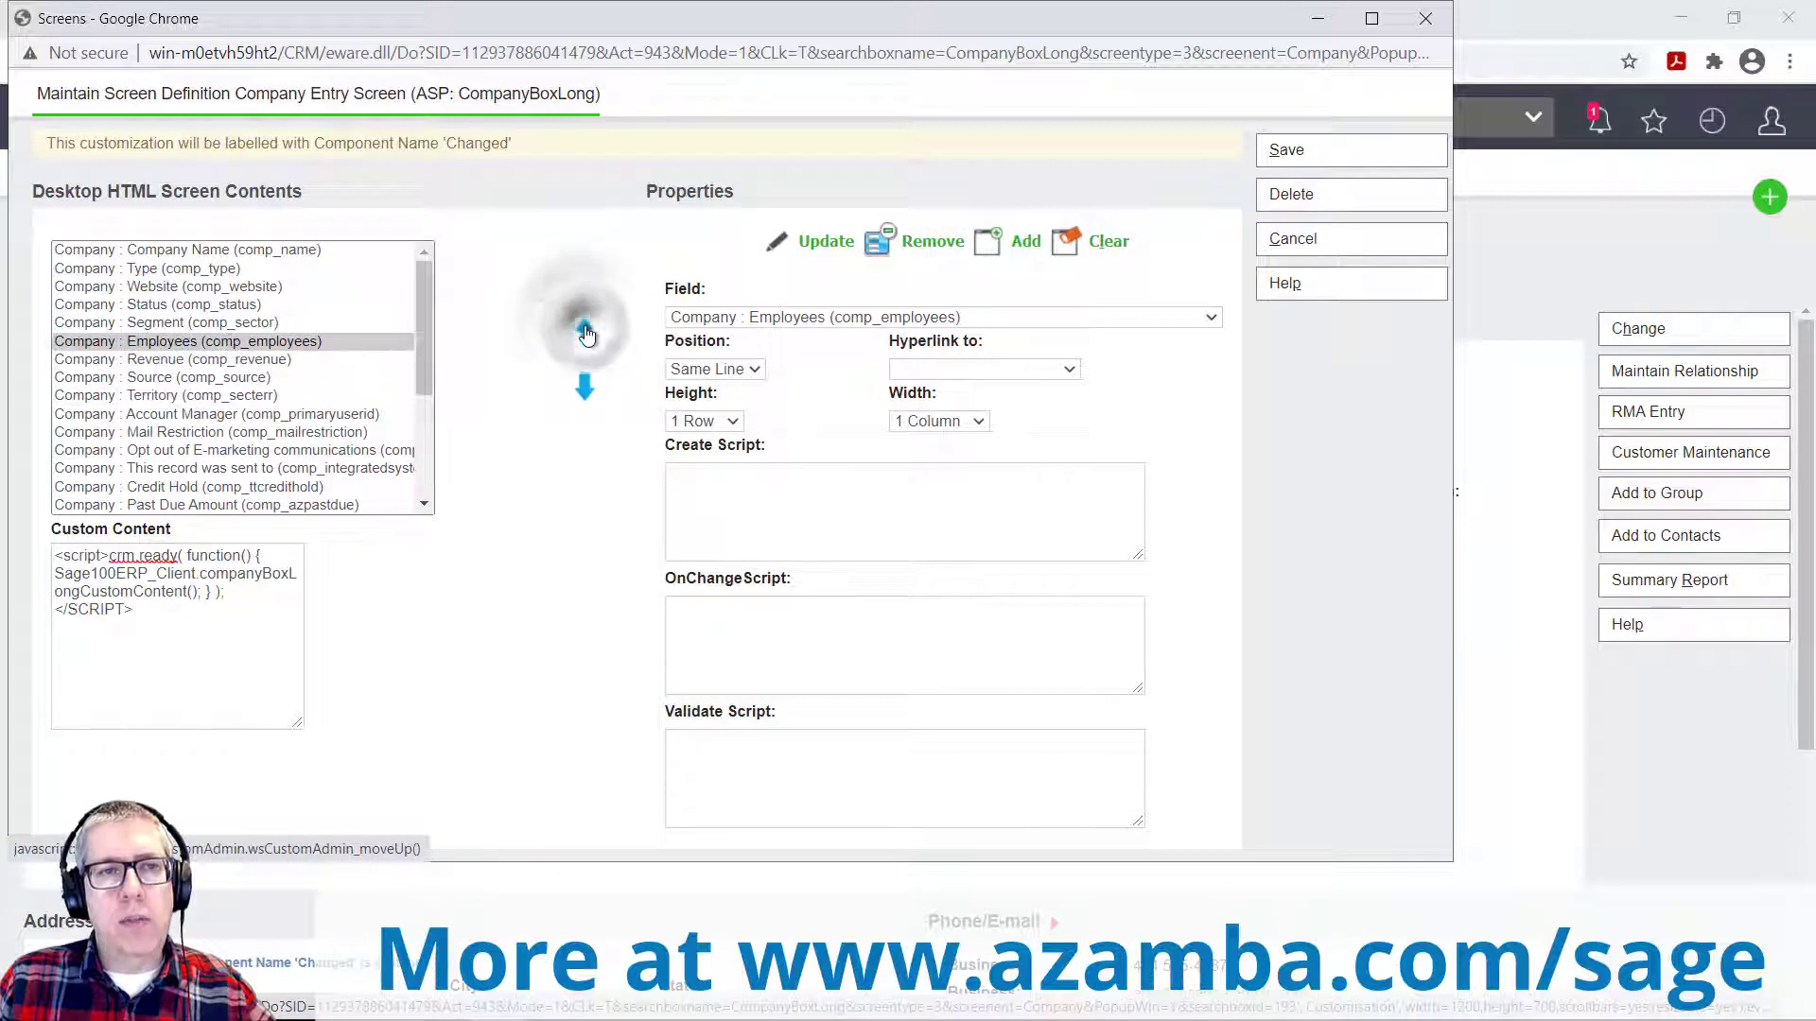
pyautogui.click(585, 387)
pyautogui.click(865, 246)
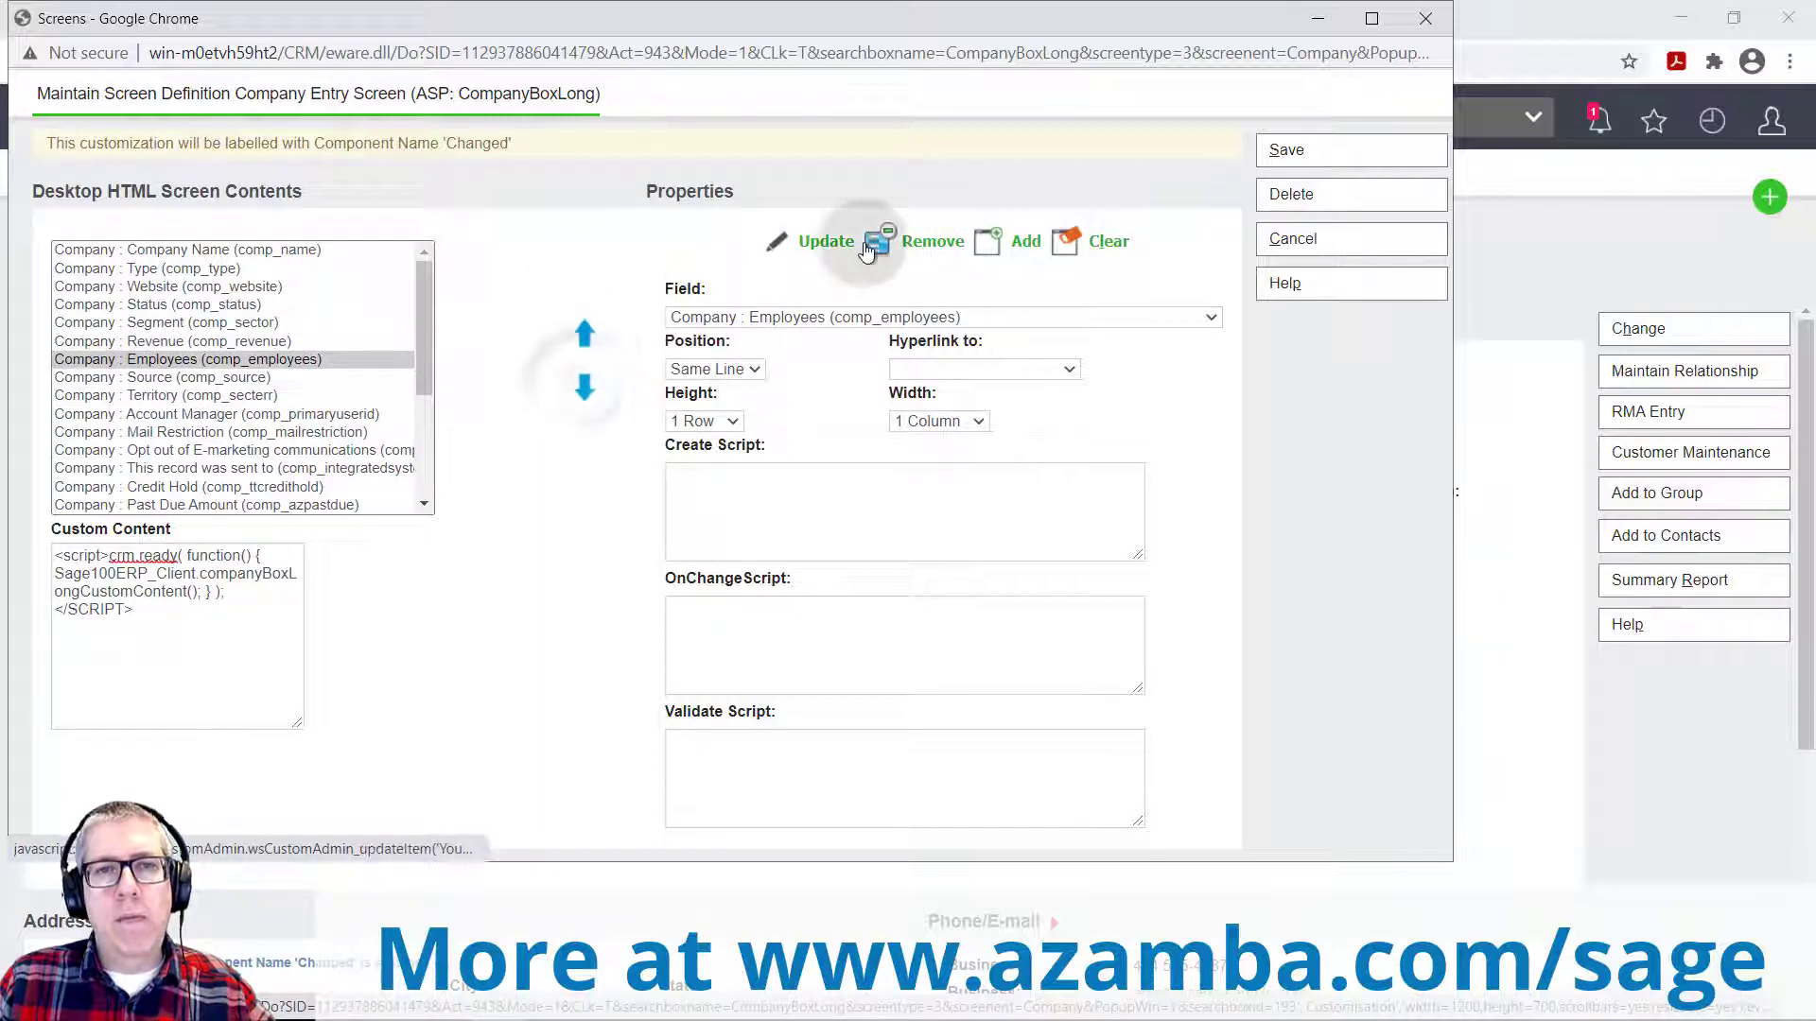
pyautogui.click(808, 243)
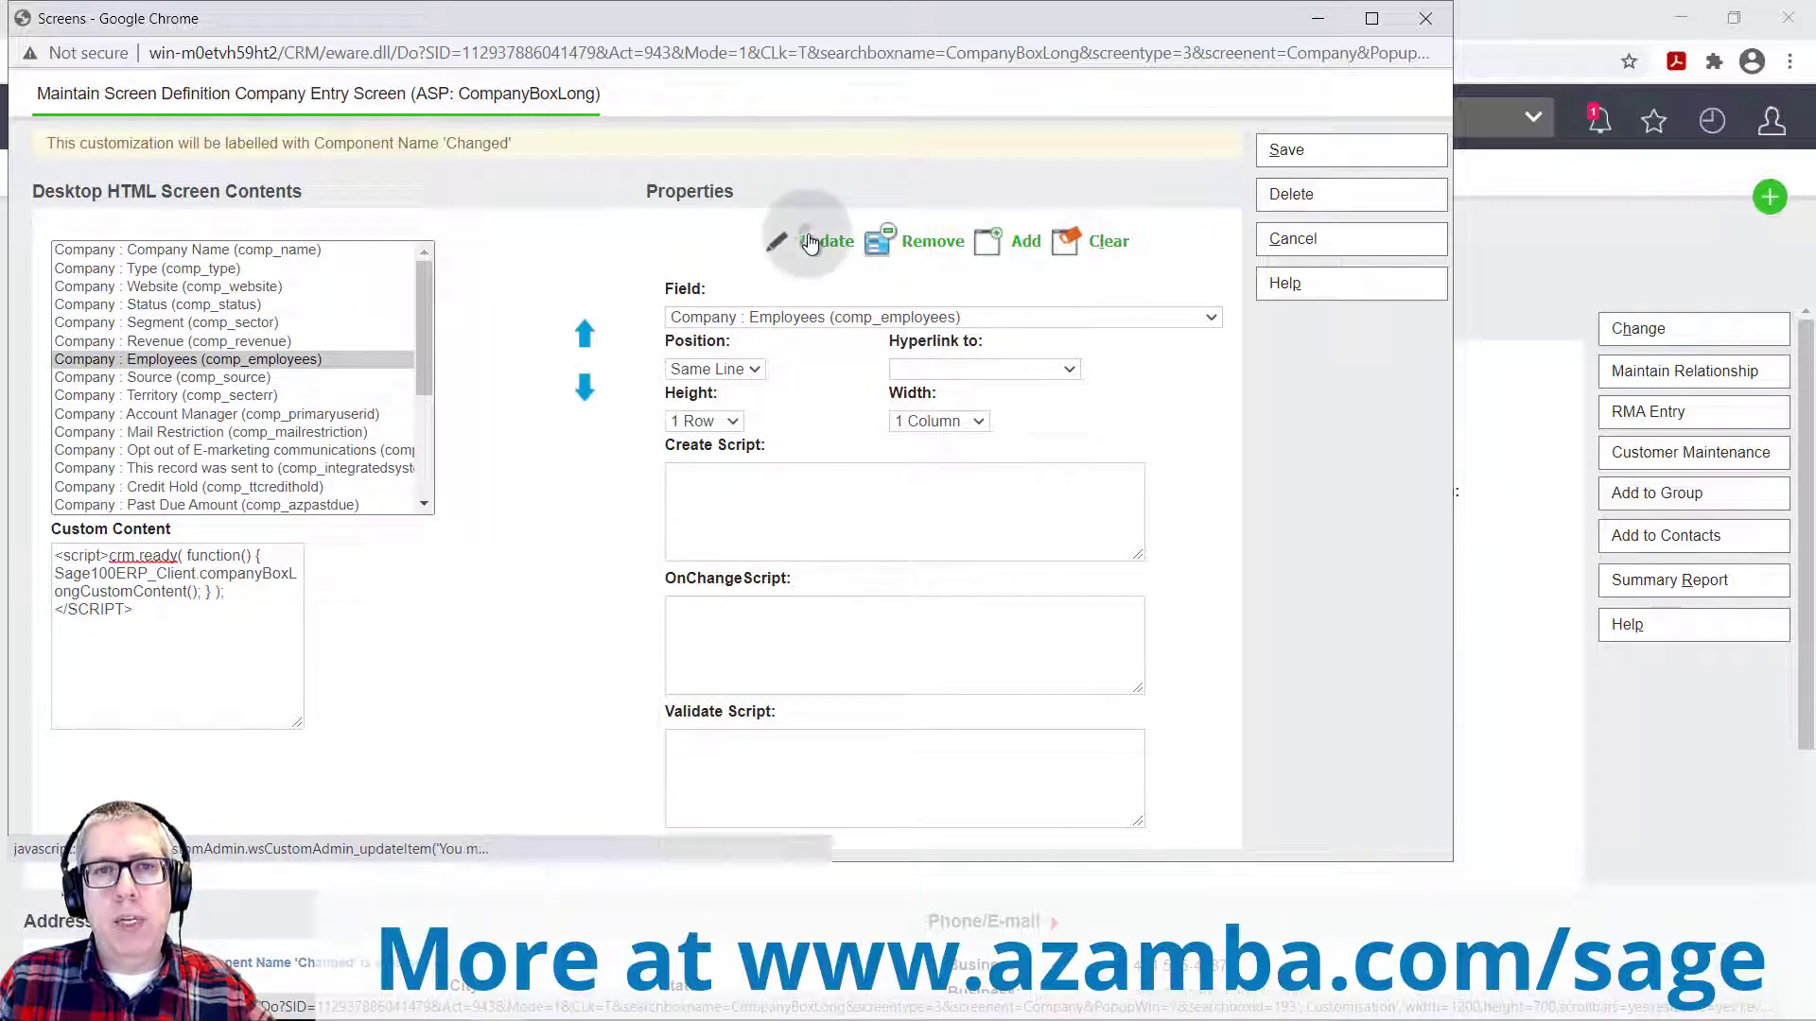
pyautogui.click(1305, 153)
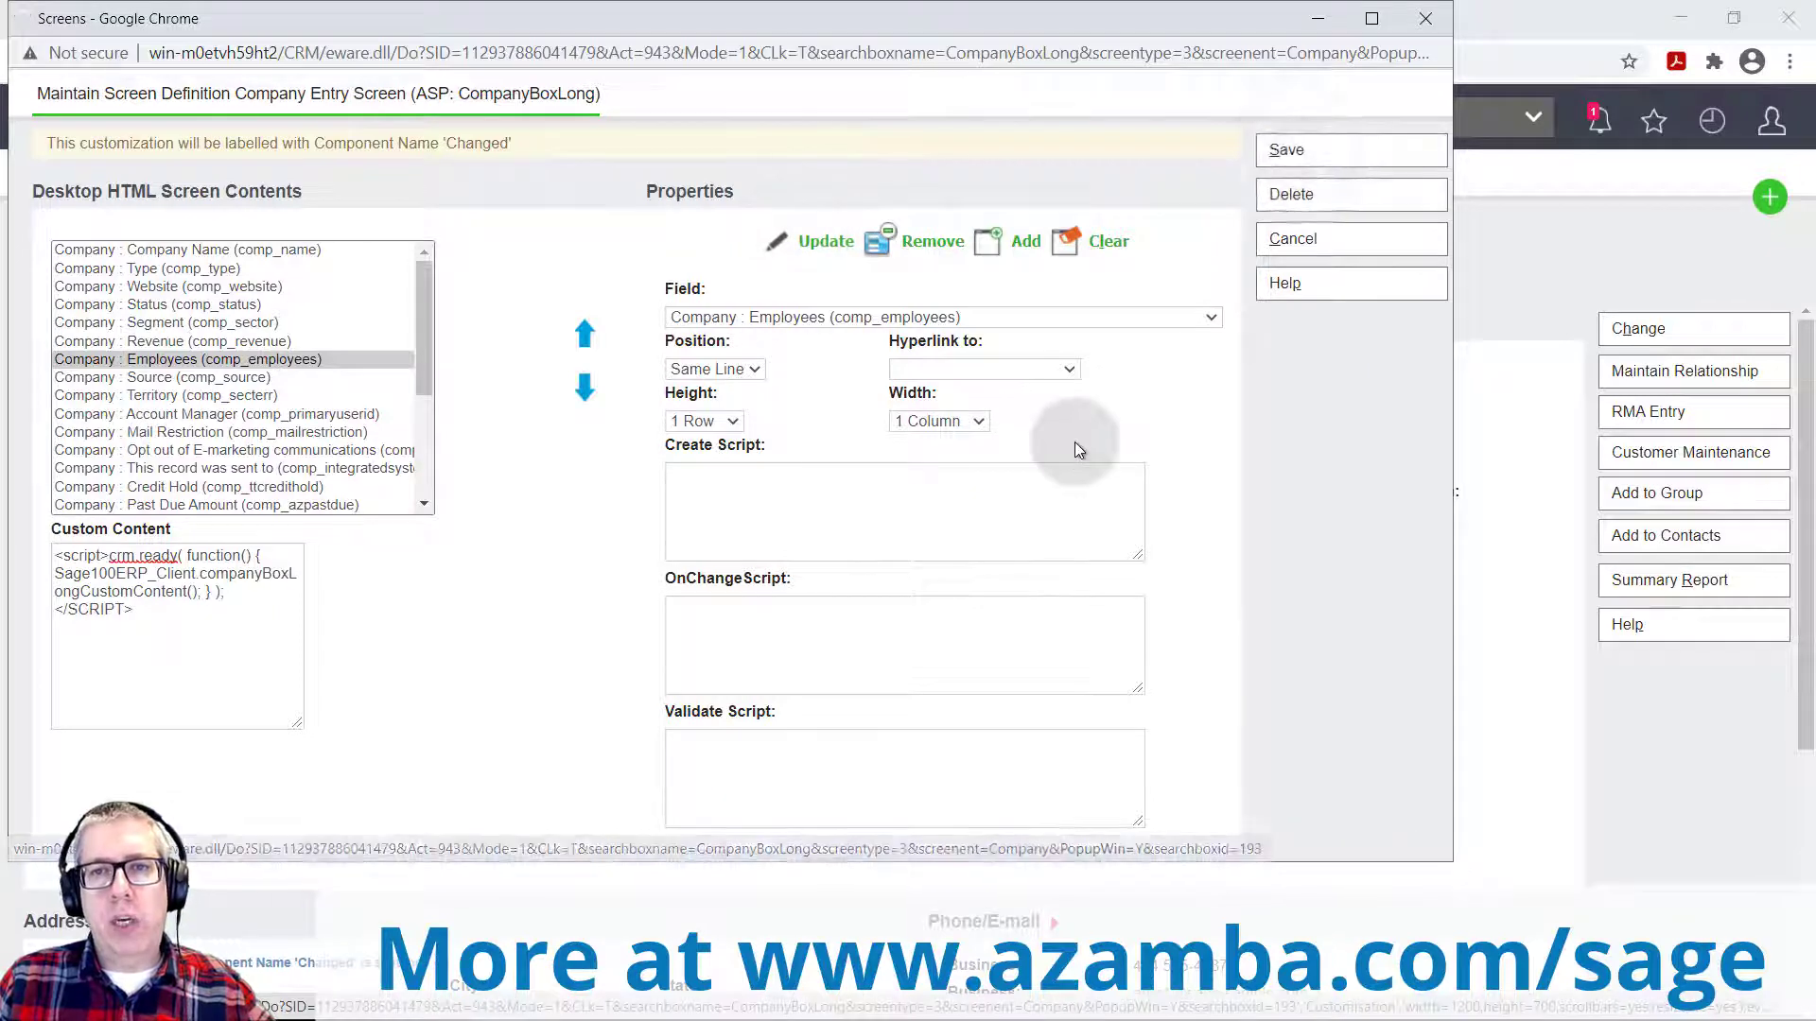
pyautogui.click(1162, 446)
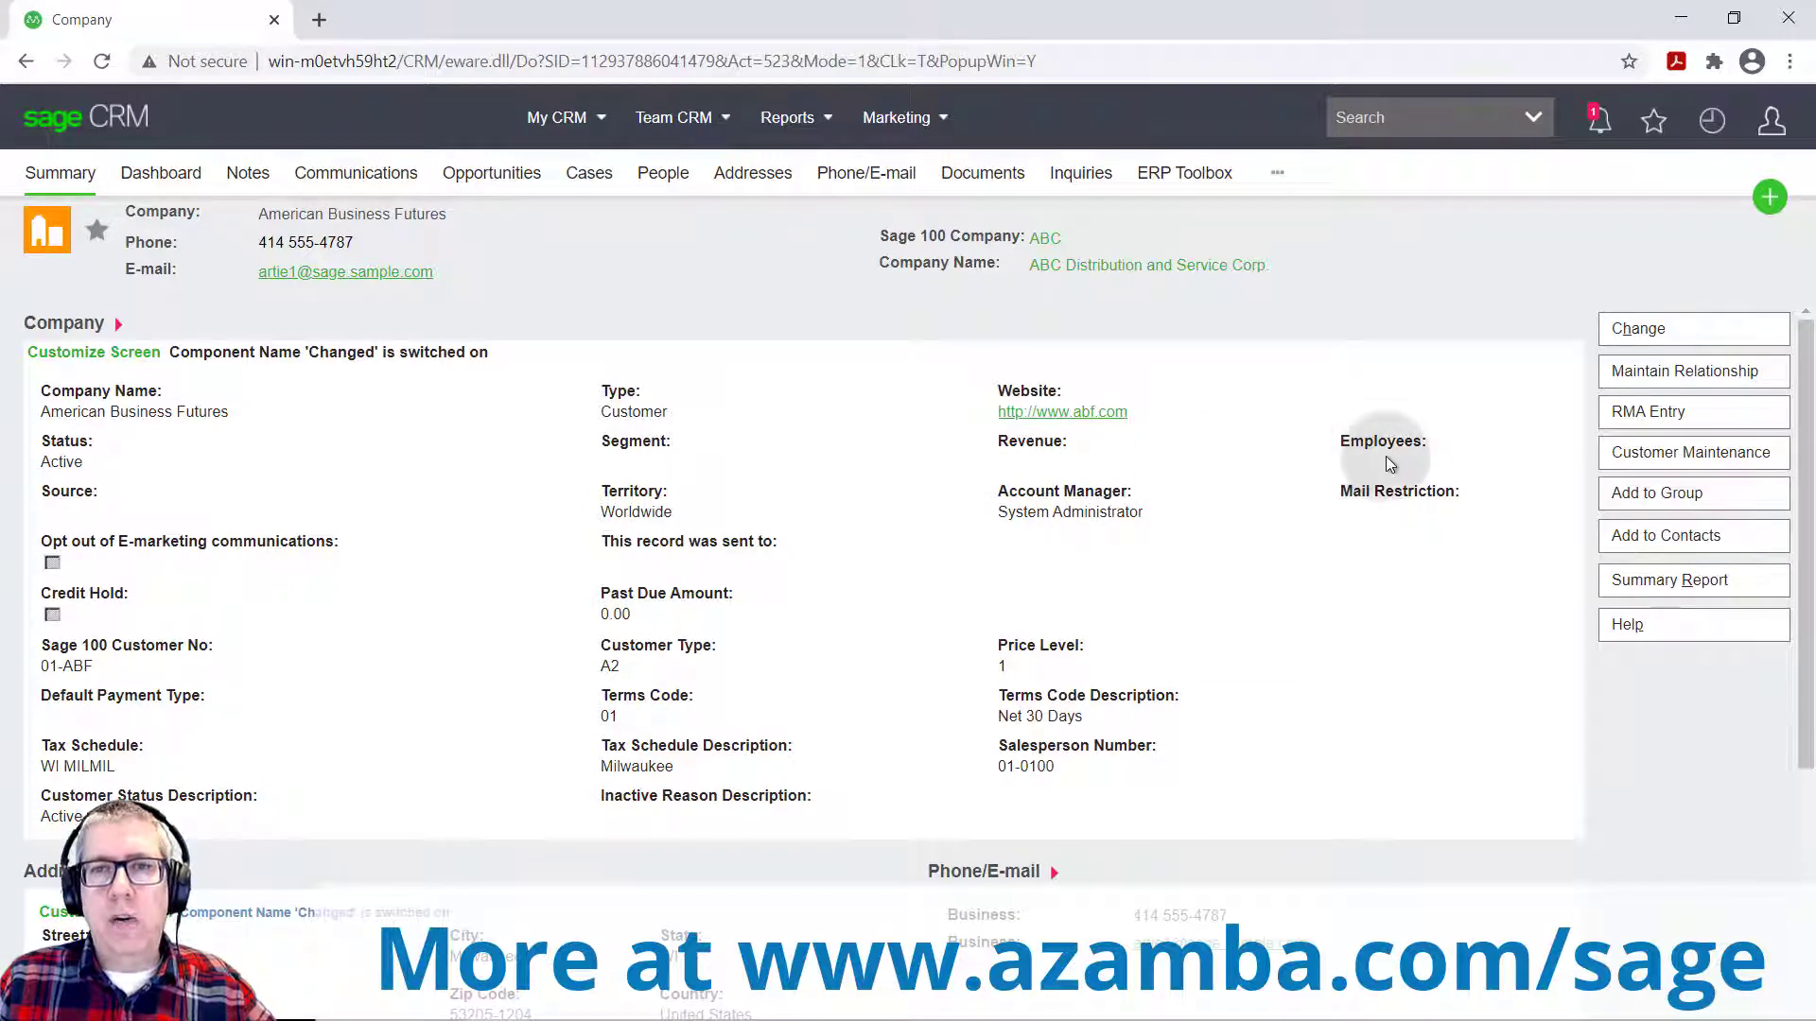
pyautogui.click(121, 357)
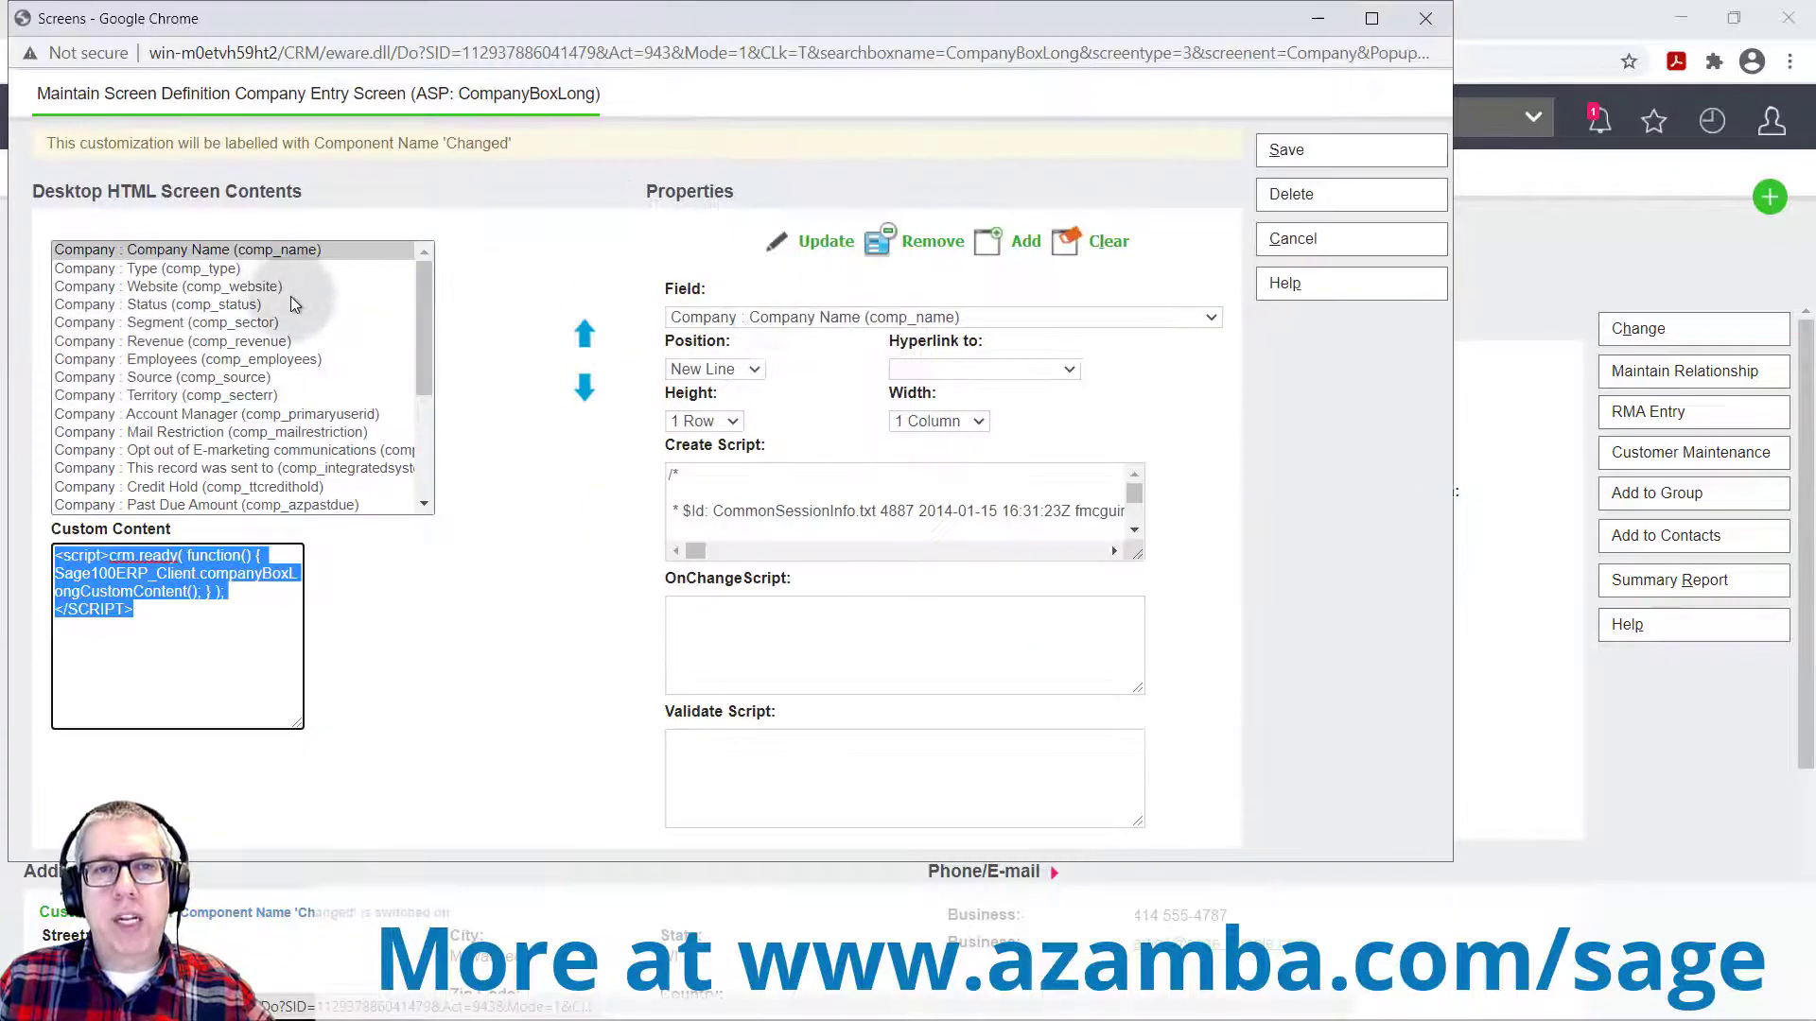
pyautogui.click(856, 319)
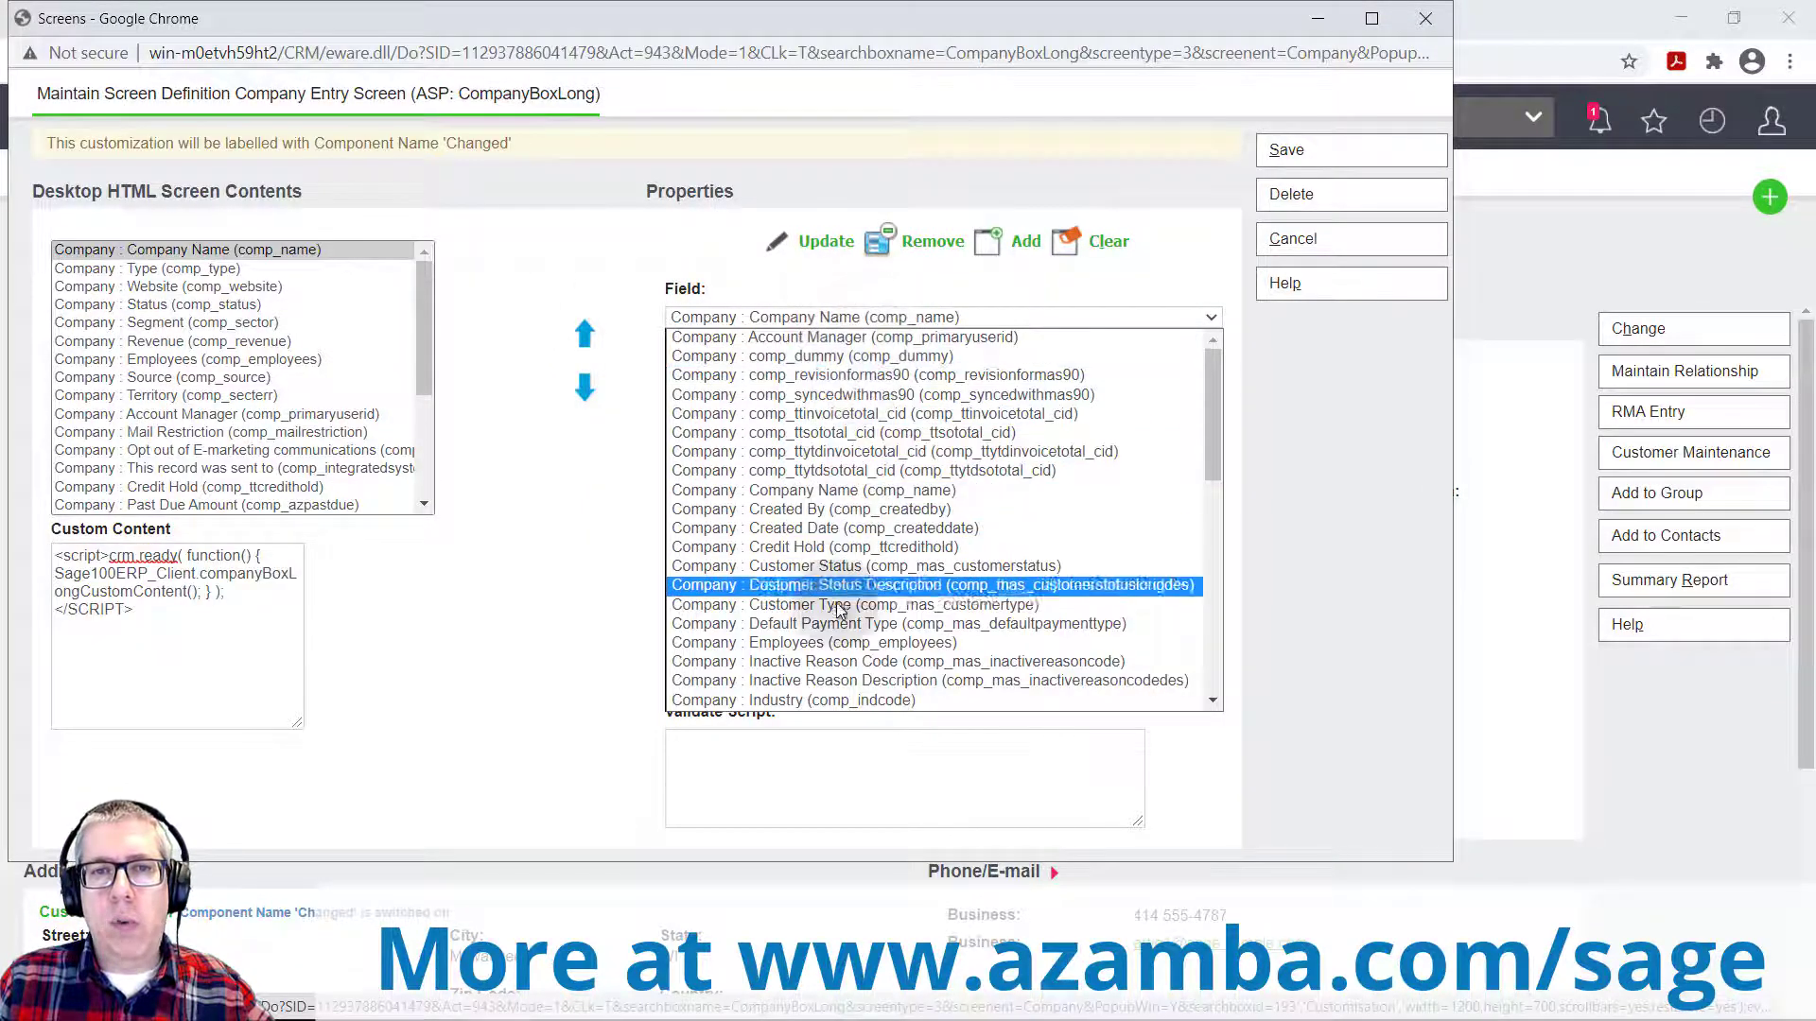
pyautogui.scroll(-8, 851, 605)
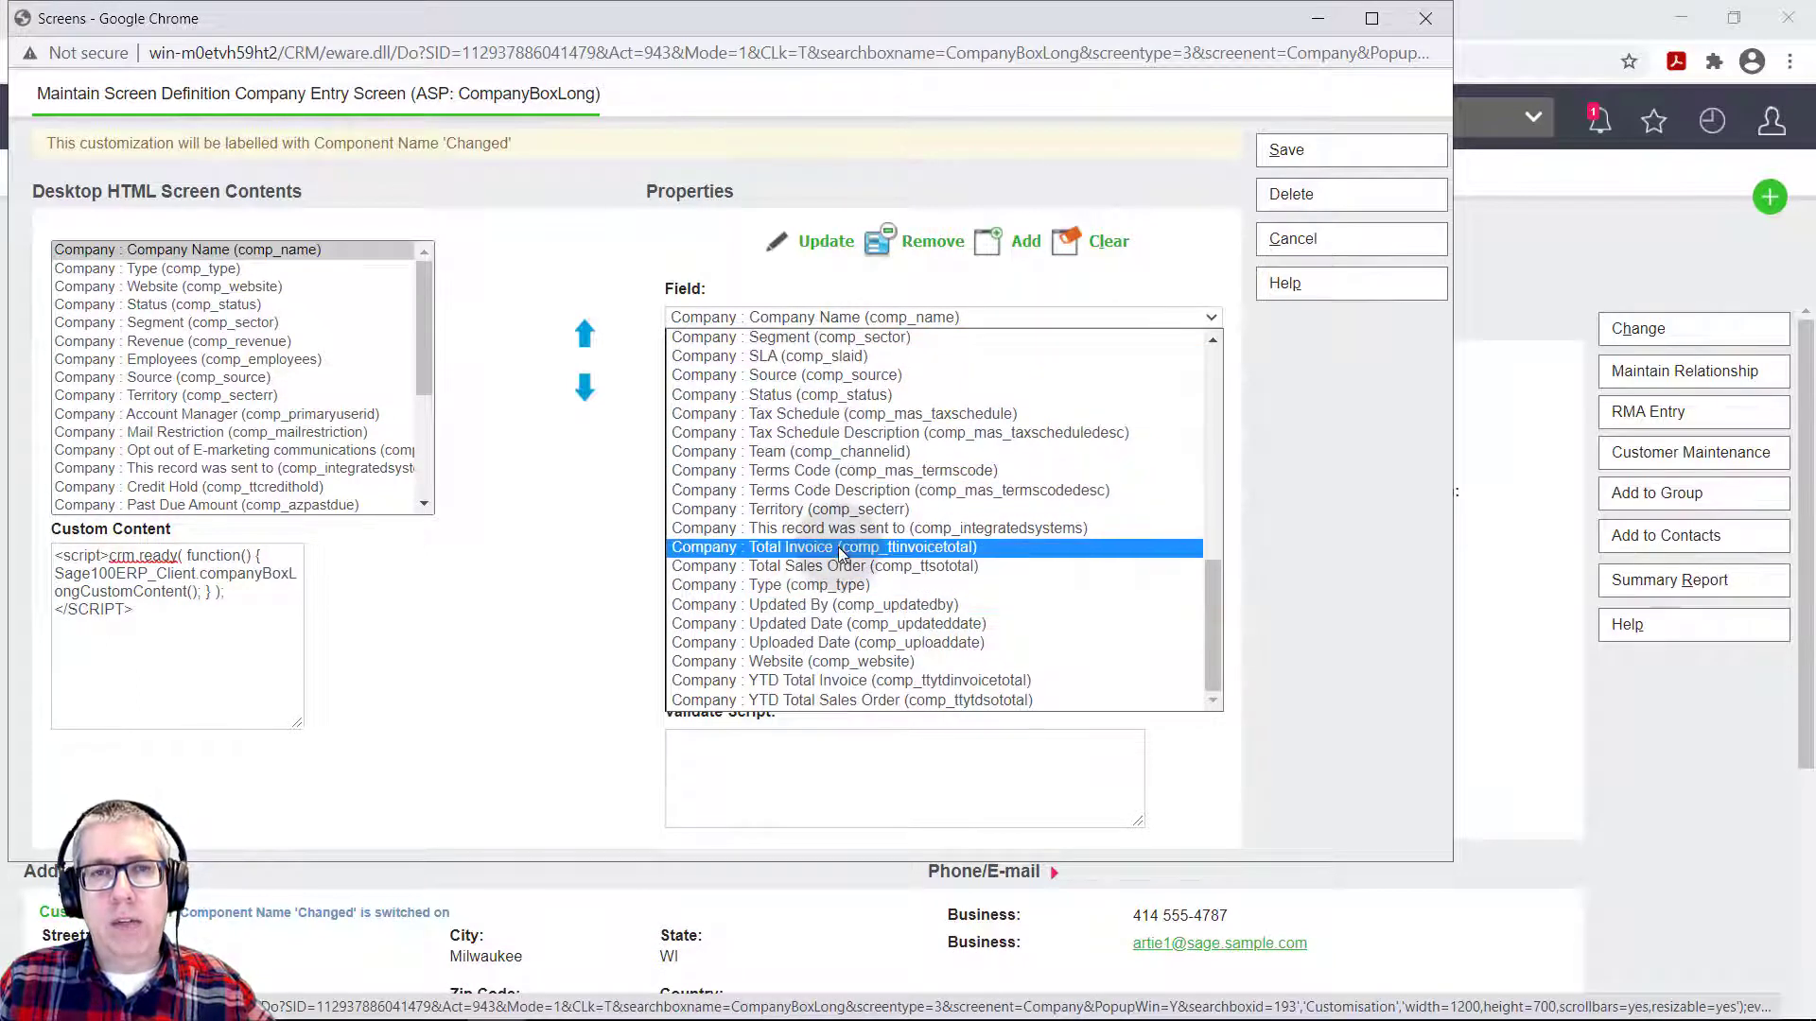
pyautogui.click(600, 225)
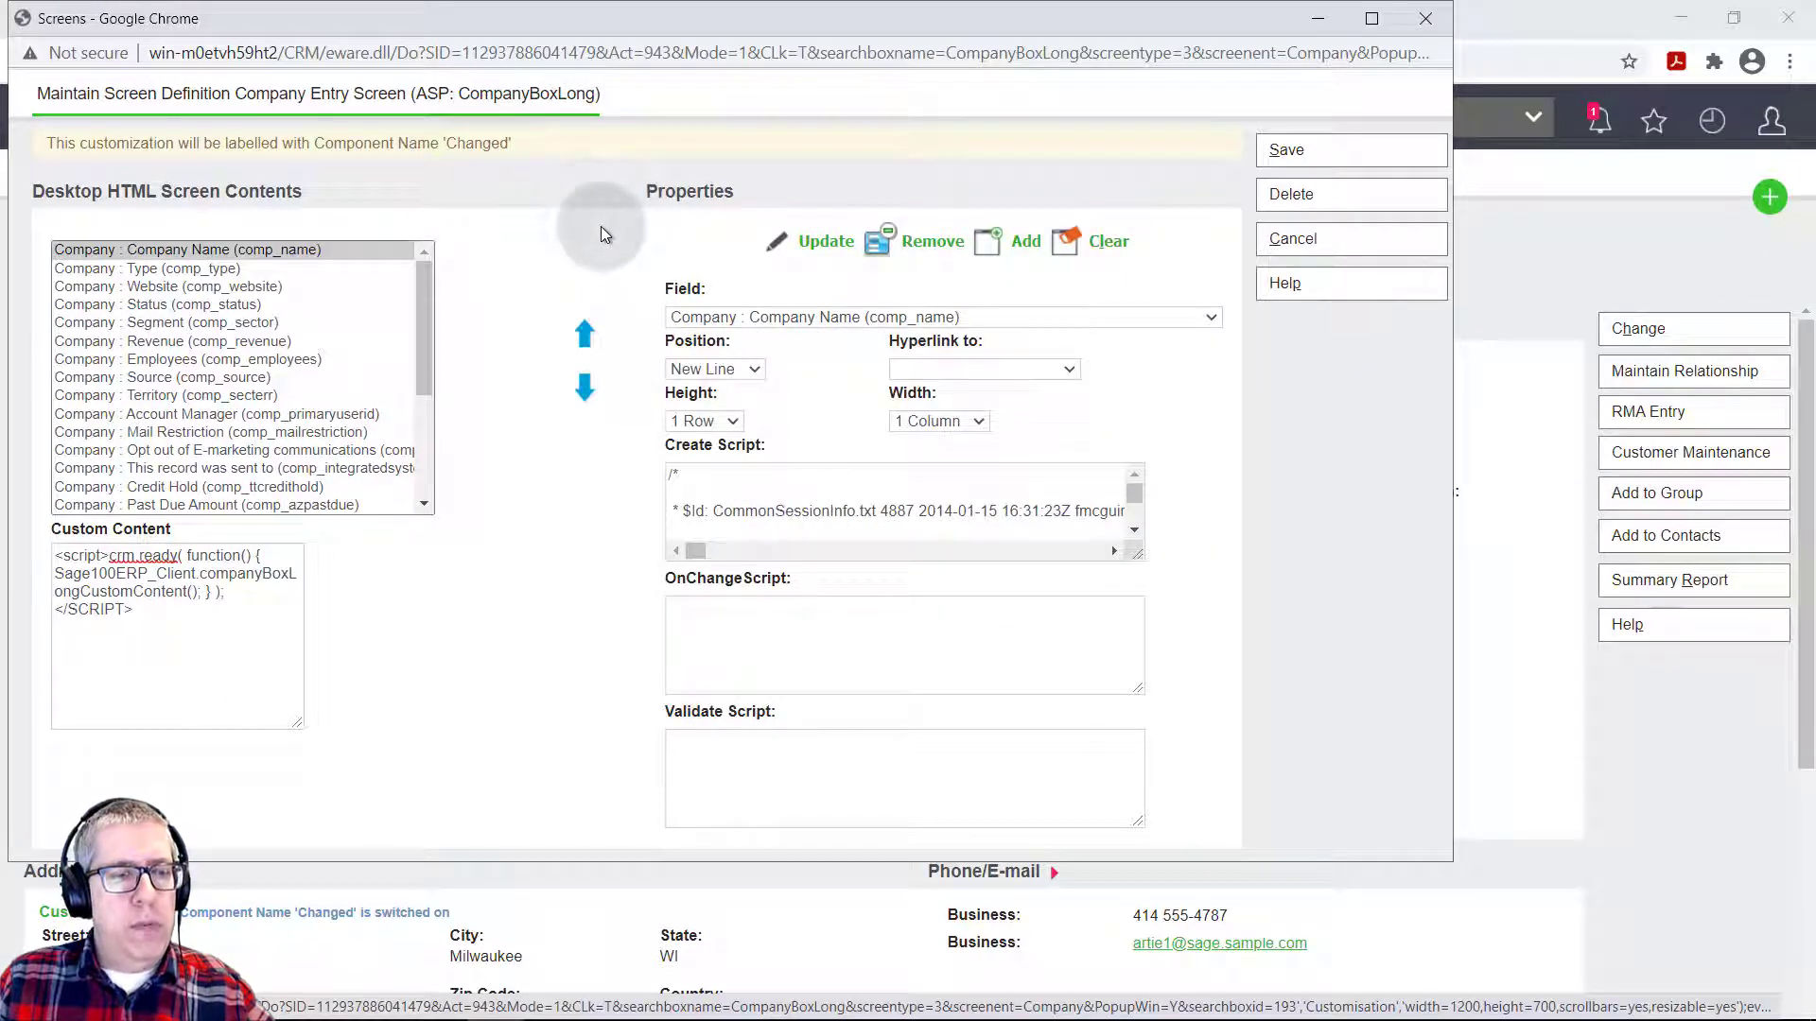
pyautogui.click(807, 514)
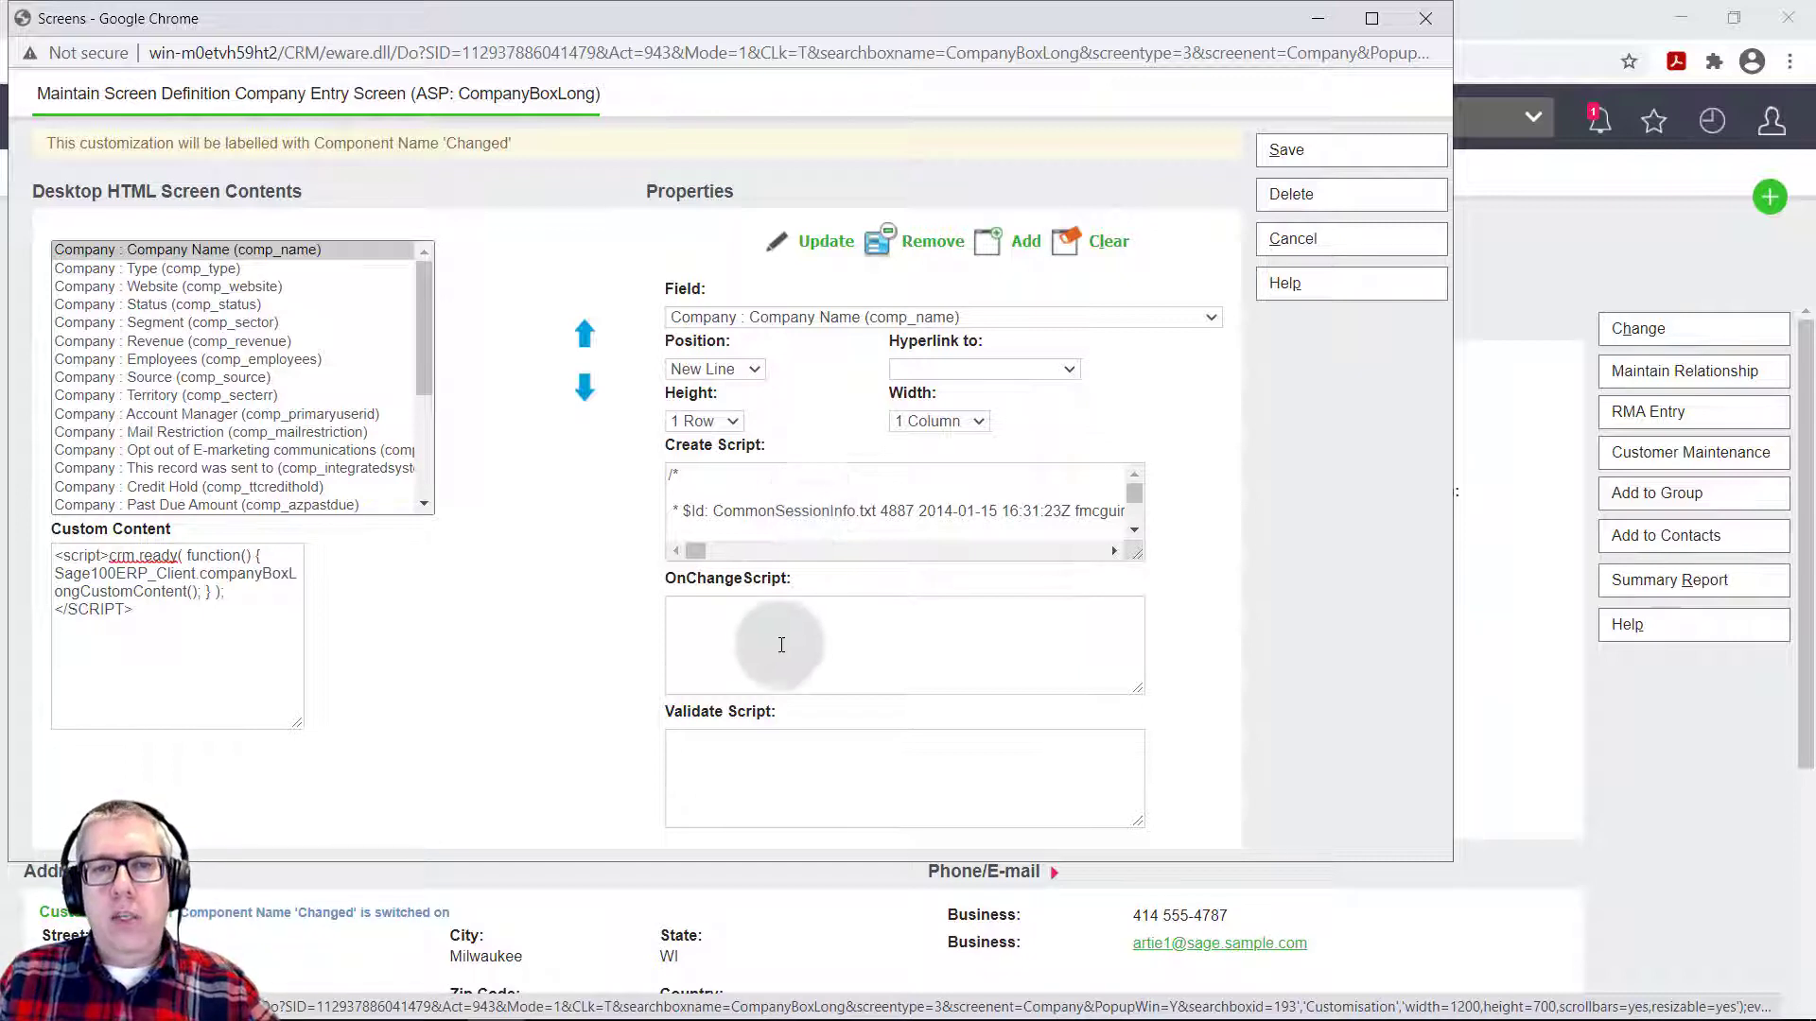
pyautogui.click(771, 643)
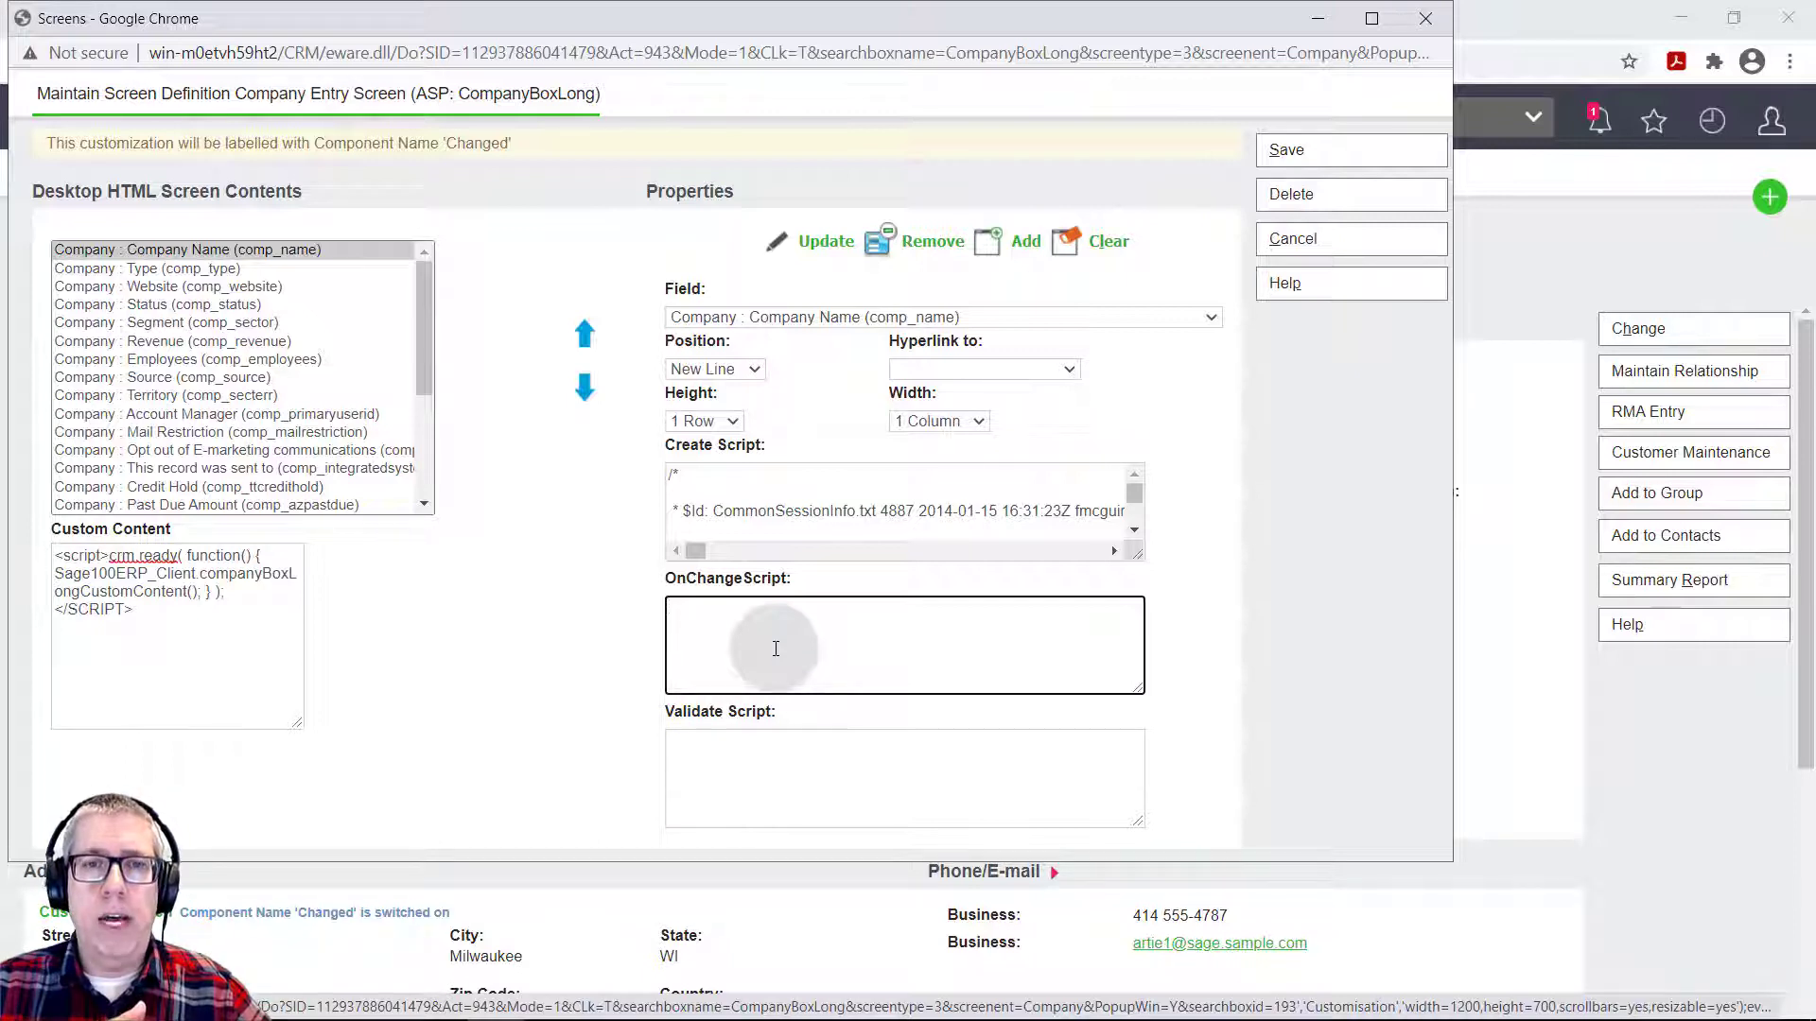
pyautogui.click(776, 783)
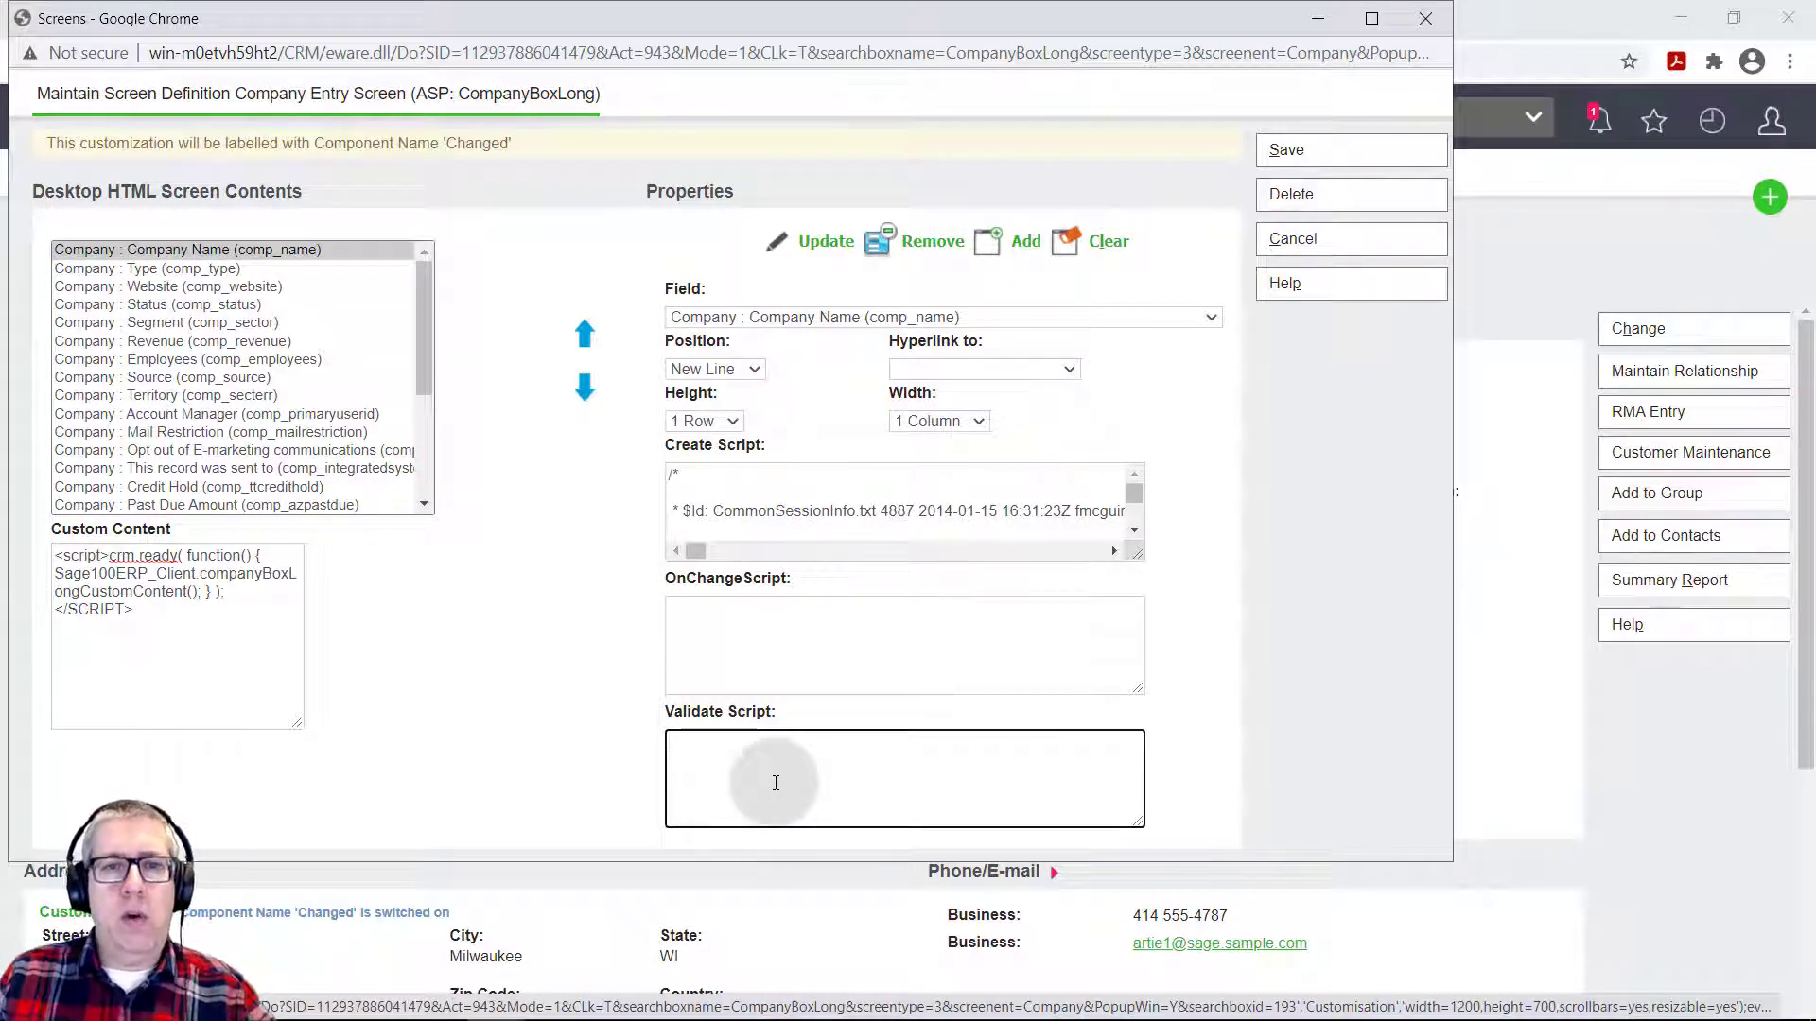
# Step: Review the Type field's properties and the screen's crm.ready Custom Content script
pyautogui.click(180, 274)
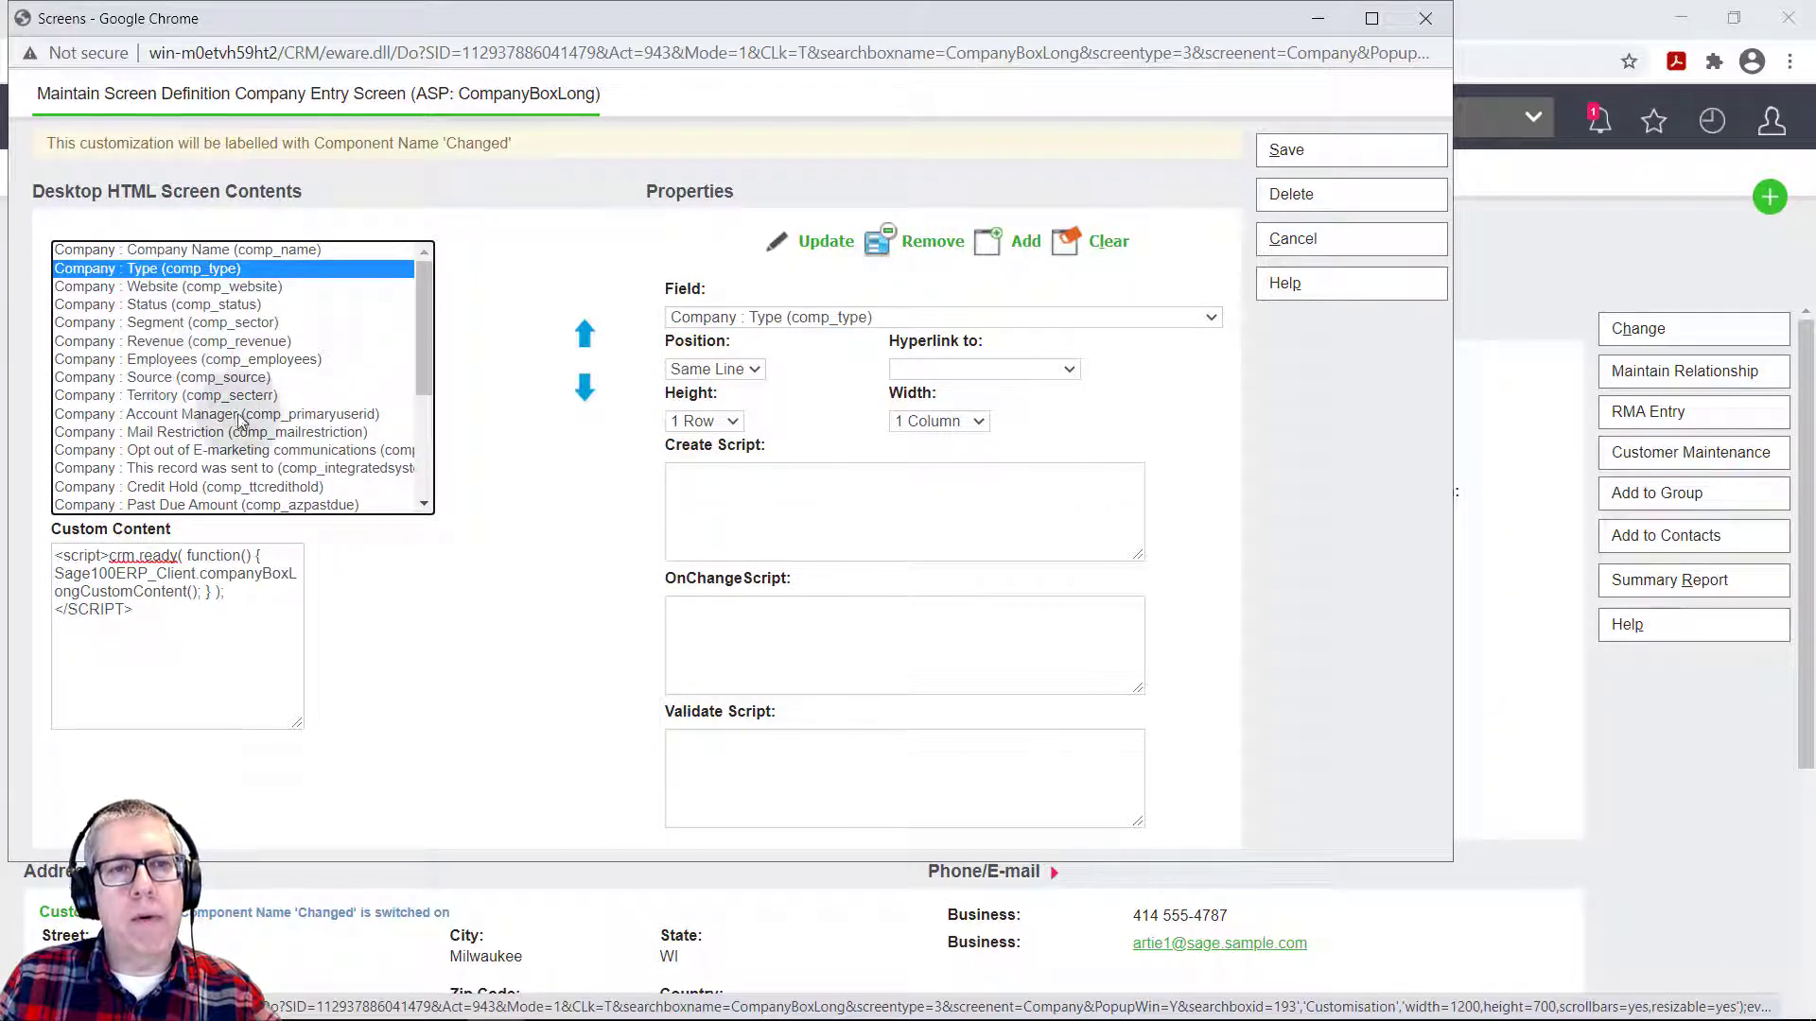
pyautogui.moveTo(526, 27); pyautogui.dragTo(683, 106)
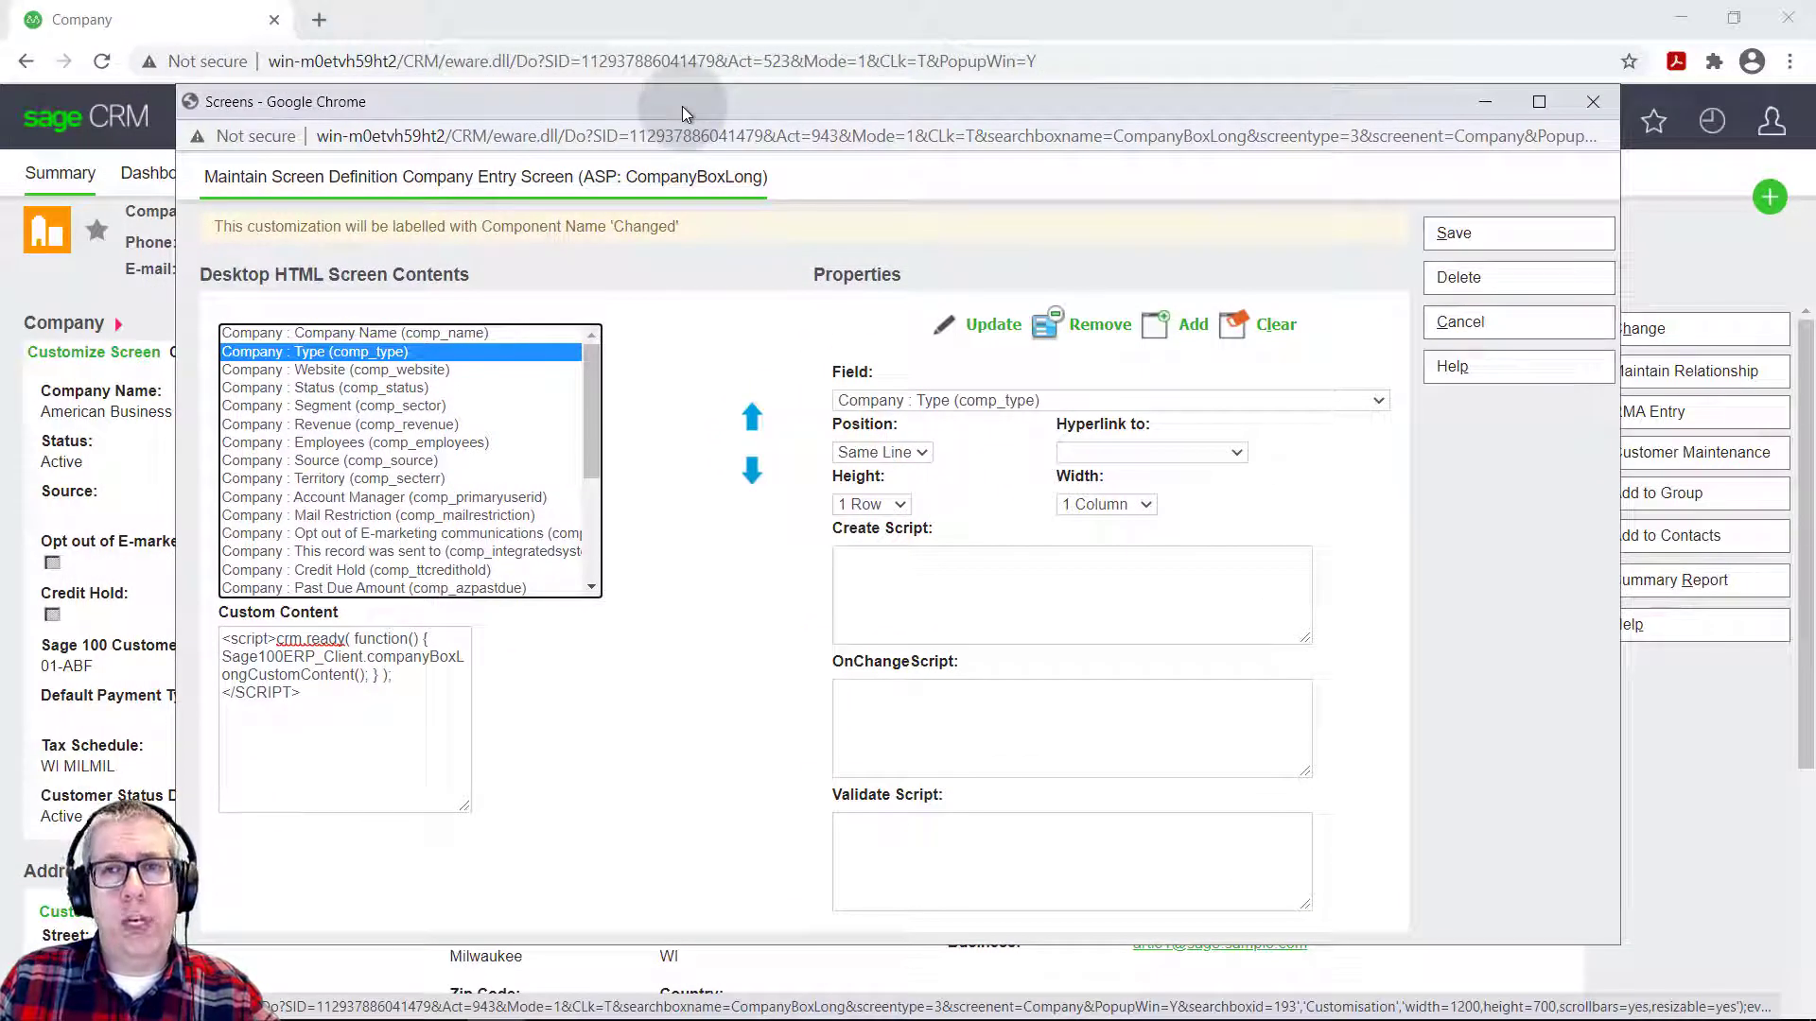
pyautogui.click(378, 737)
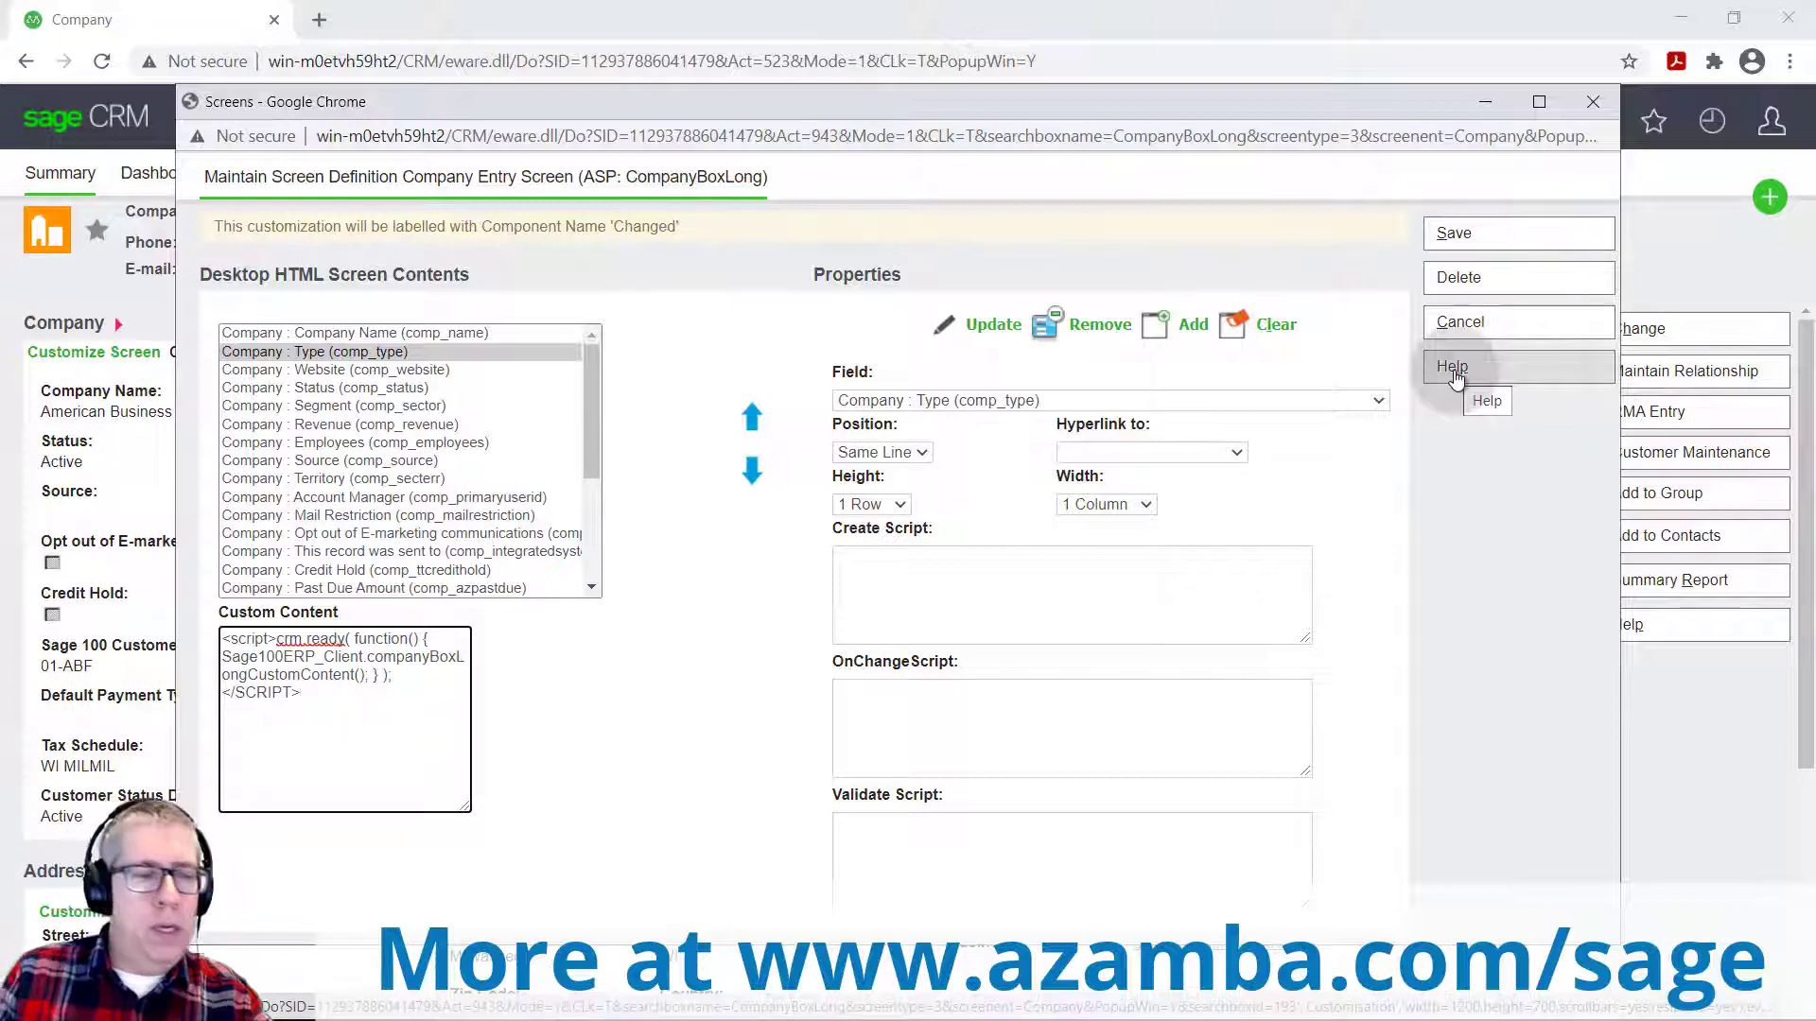
# Step: Close the Company Entry Screen editor and go to the Administration Company screens list
pyautogui.click(1460, 321)
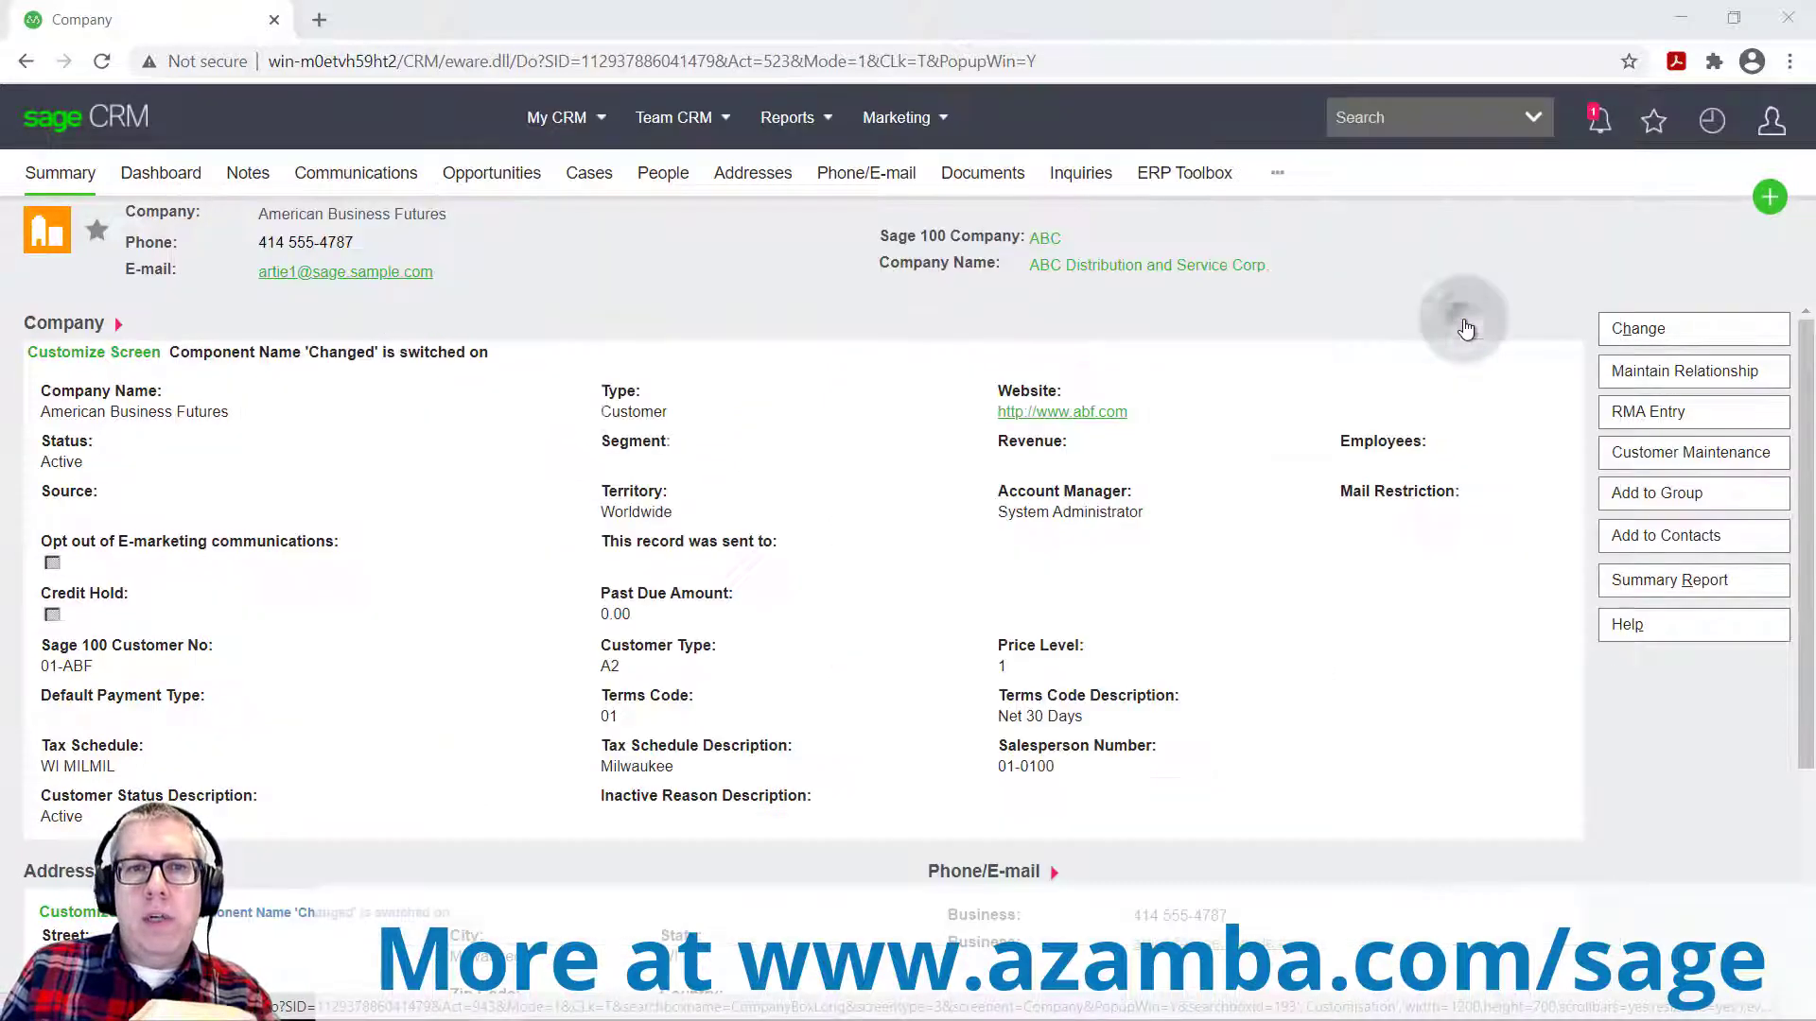
pyautogui.click(112, 357)
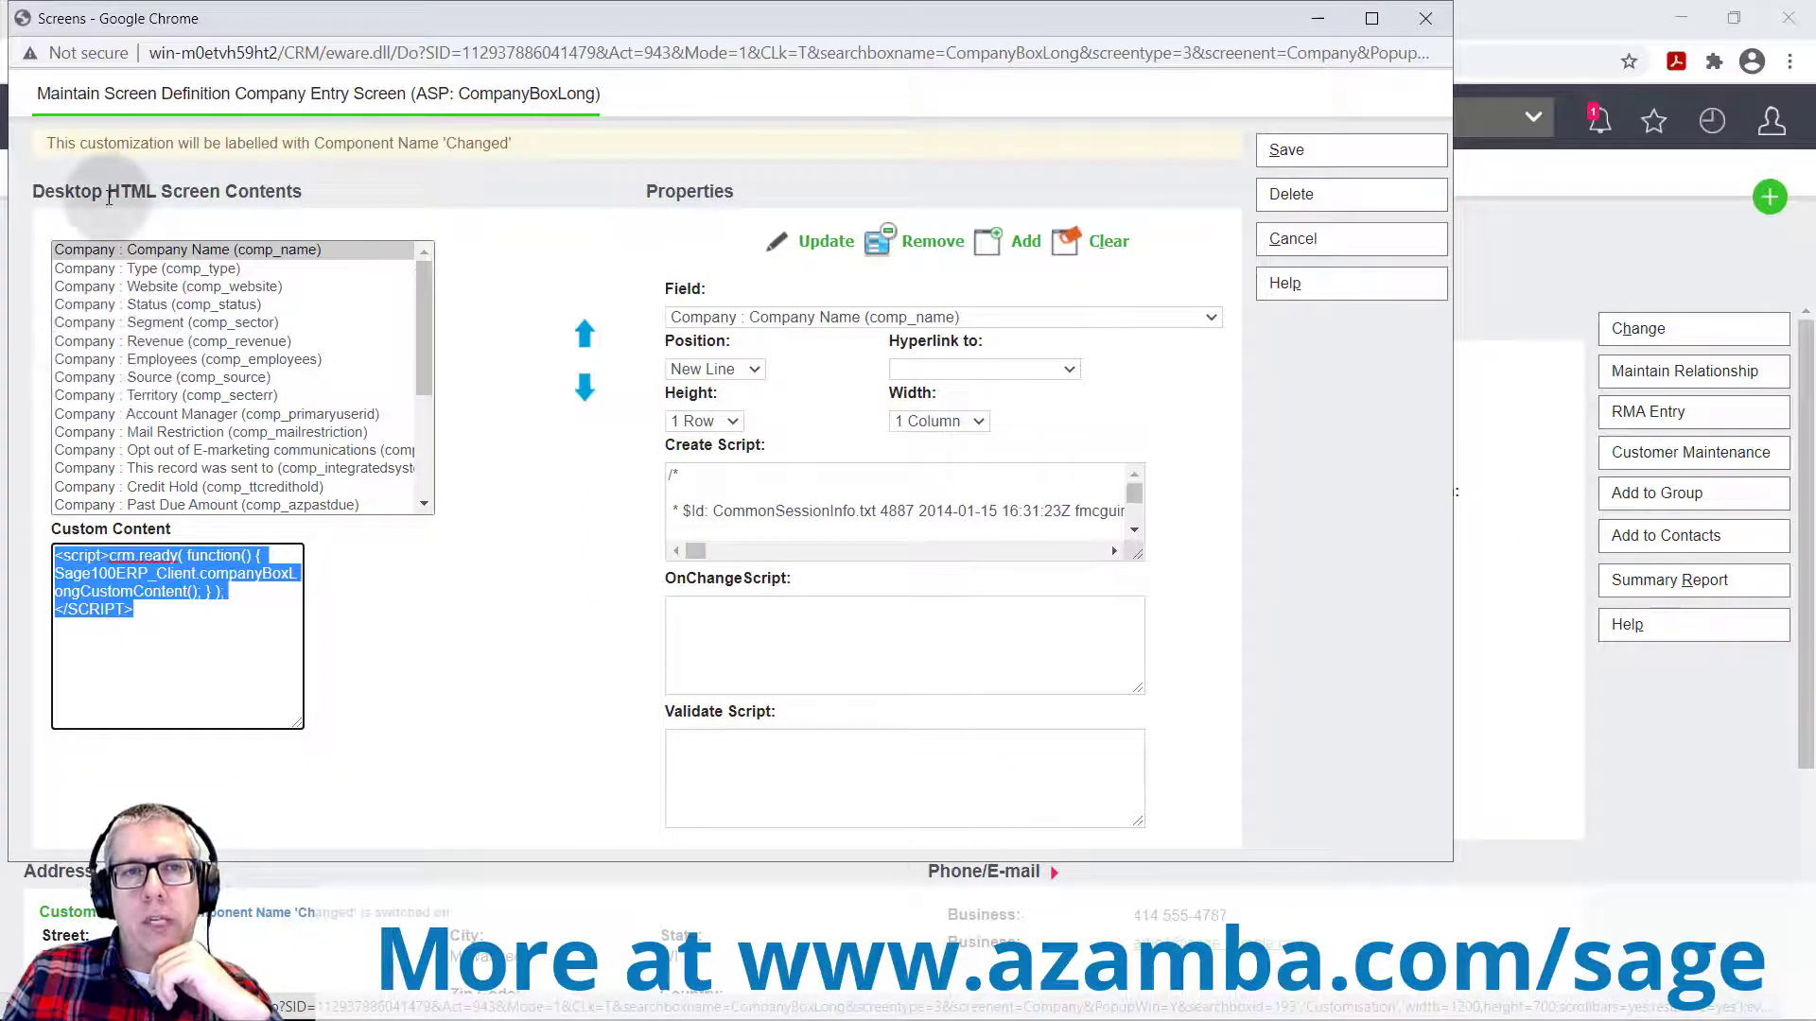
pyautogui.moveTo(108, 192); pyautogui.dragTo(193, 203)
pyautogui.click(184, 208)
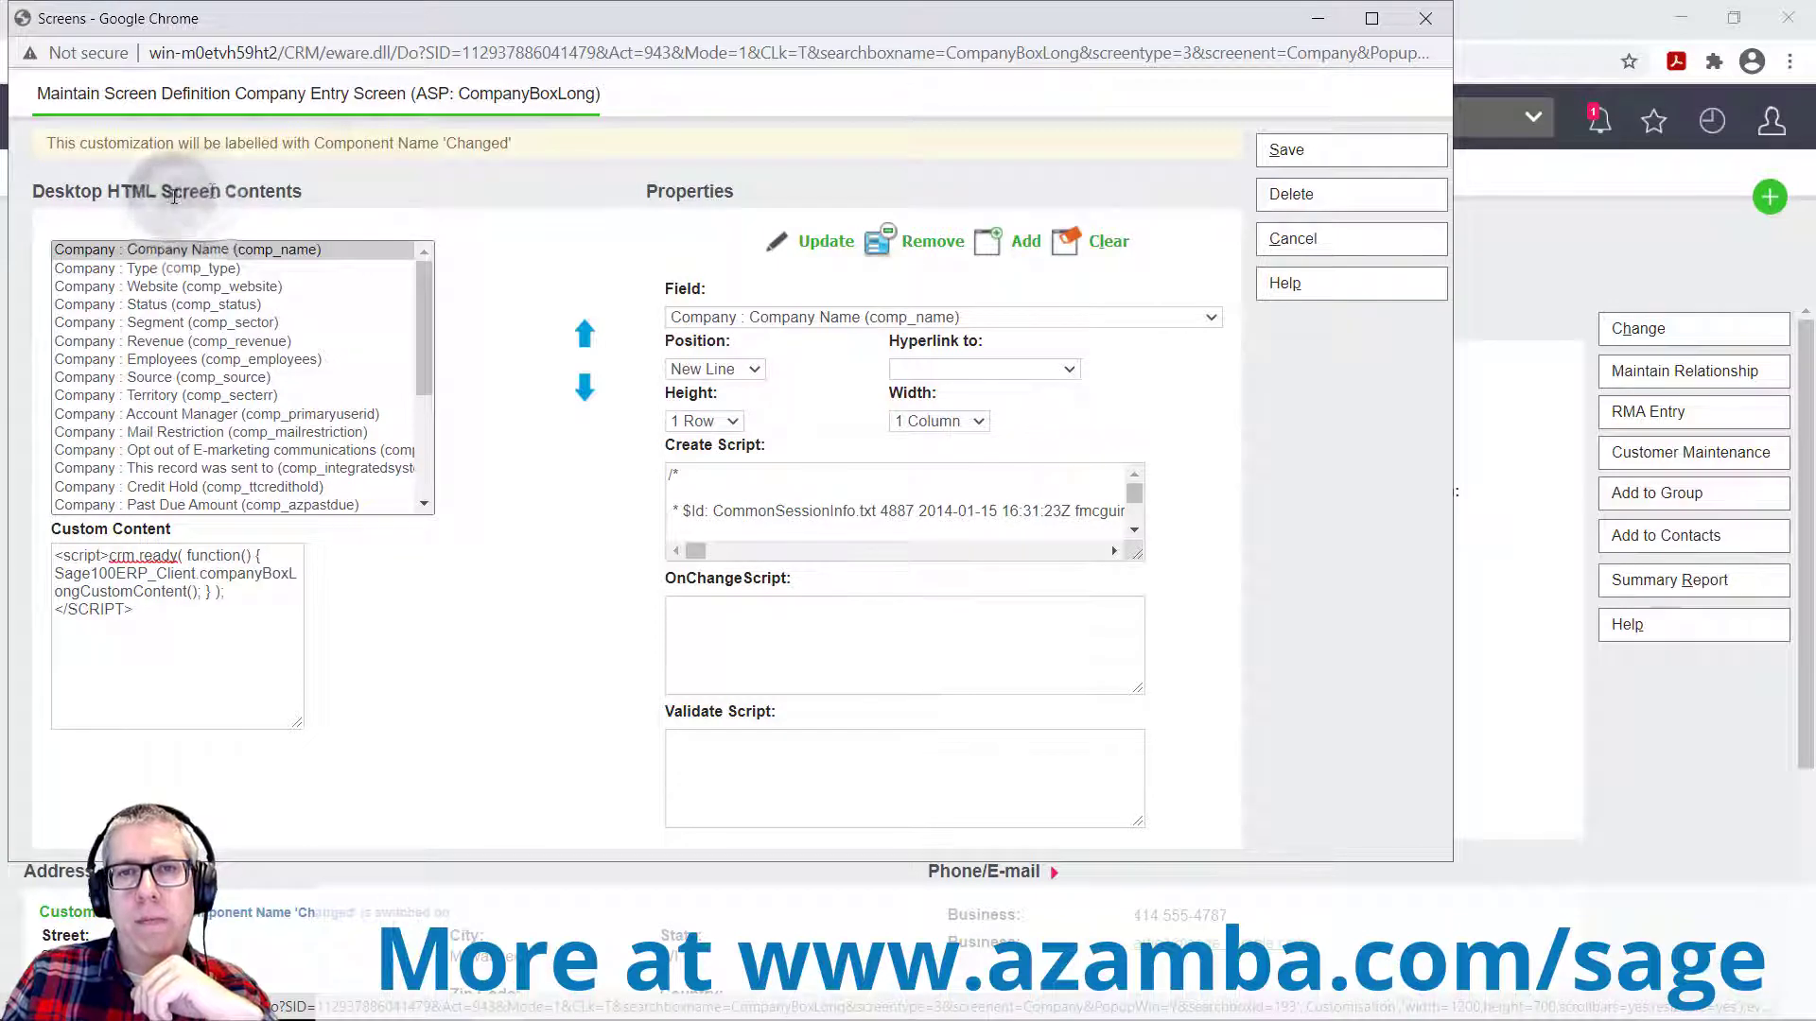
pyautogui.click(1426, 18)
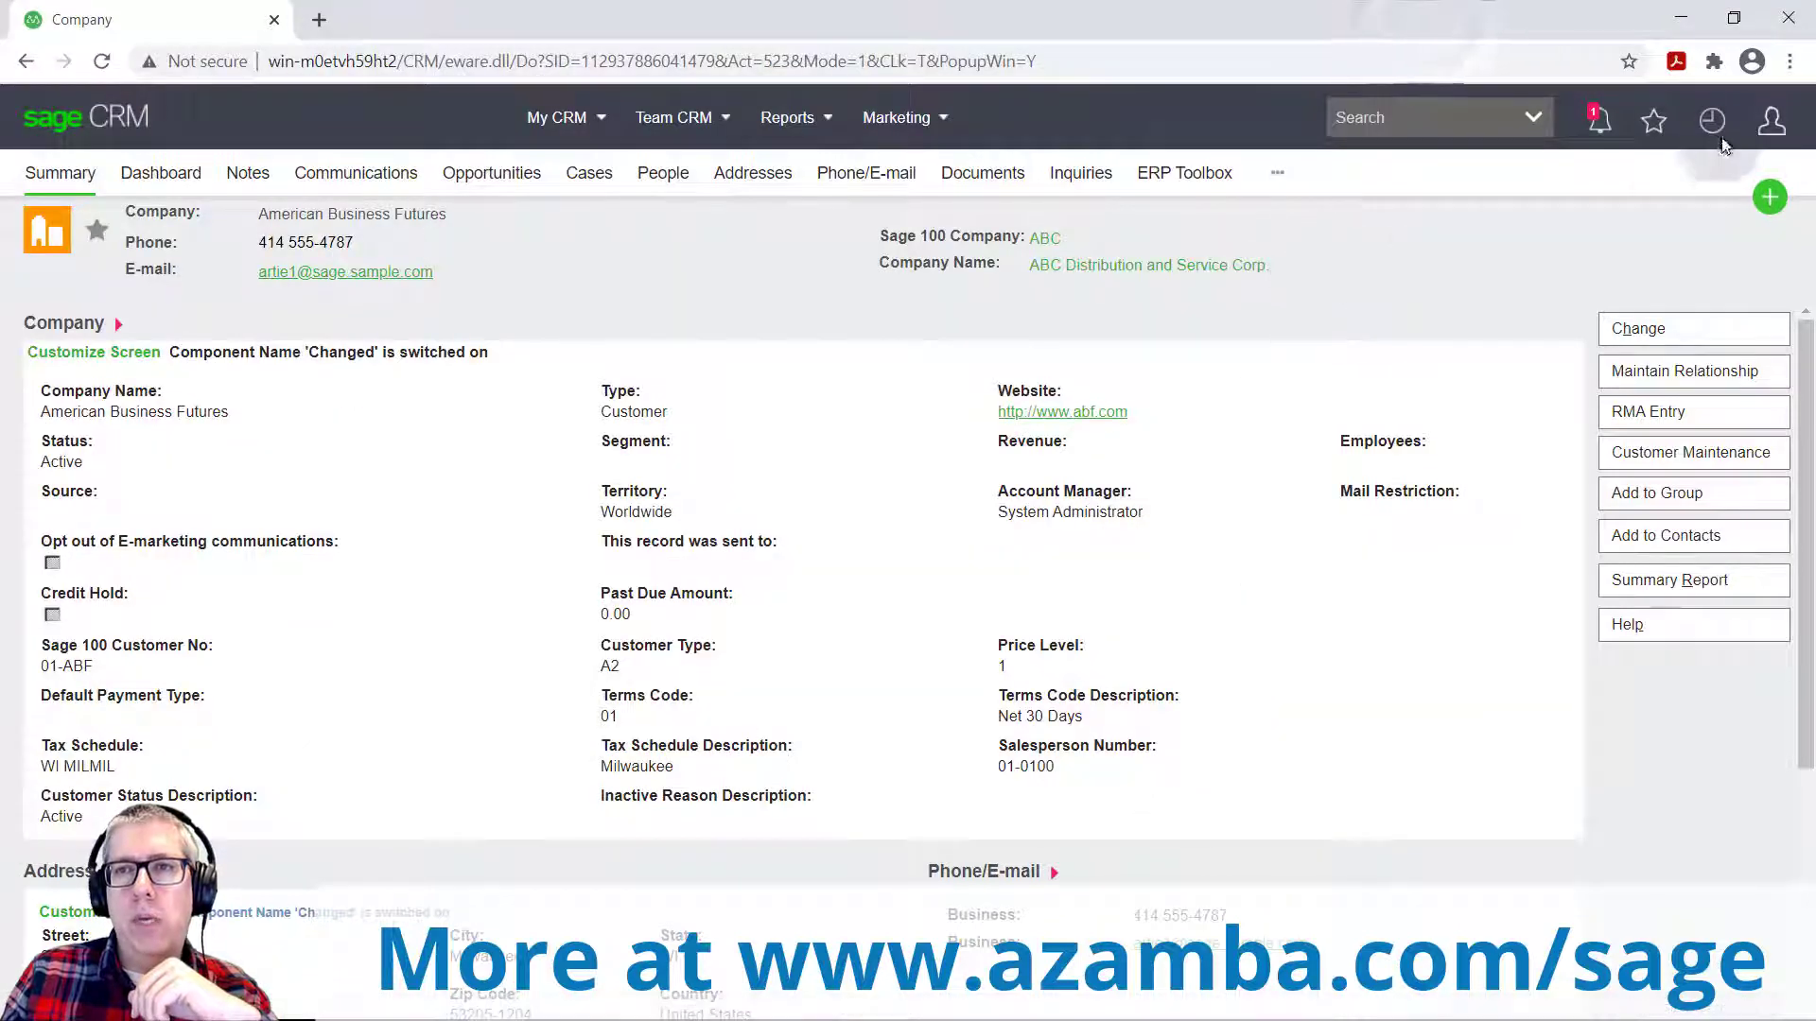
pyautogui.click(1773, 123)
pyautogui.click(1709, 209)
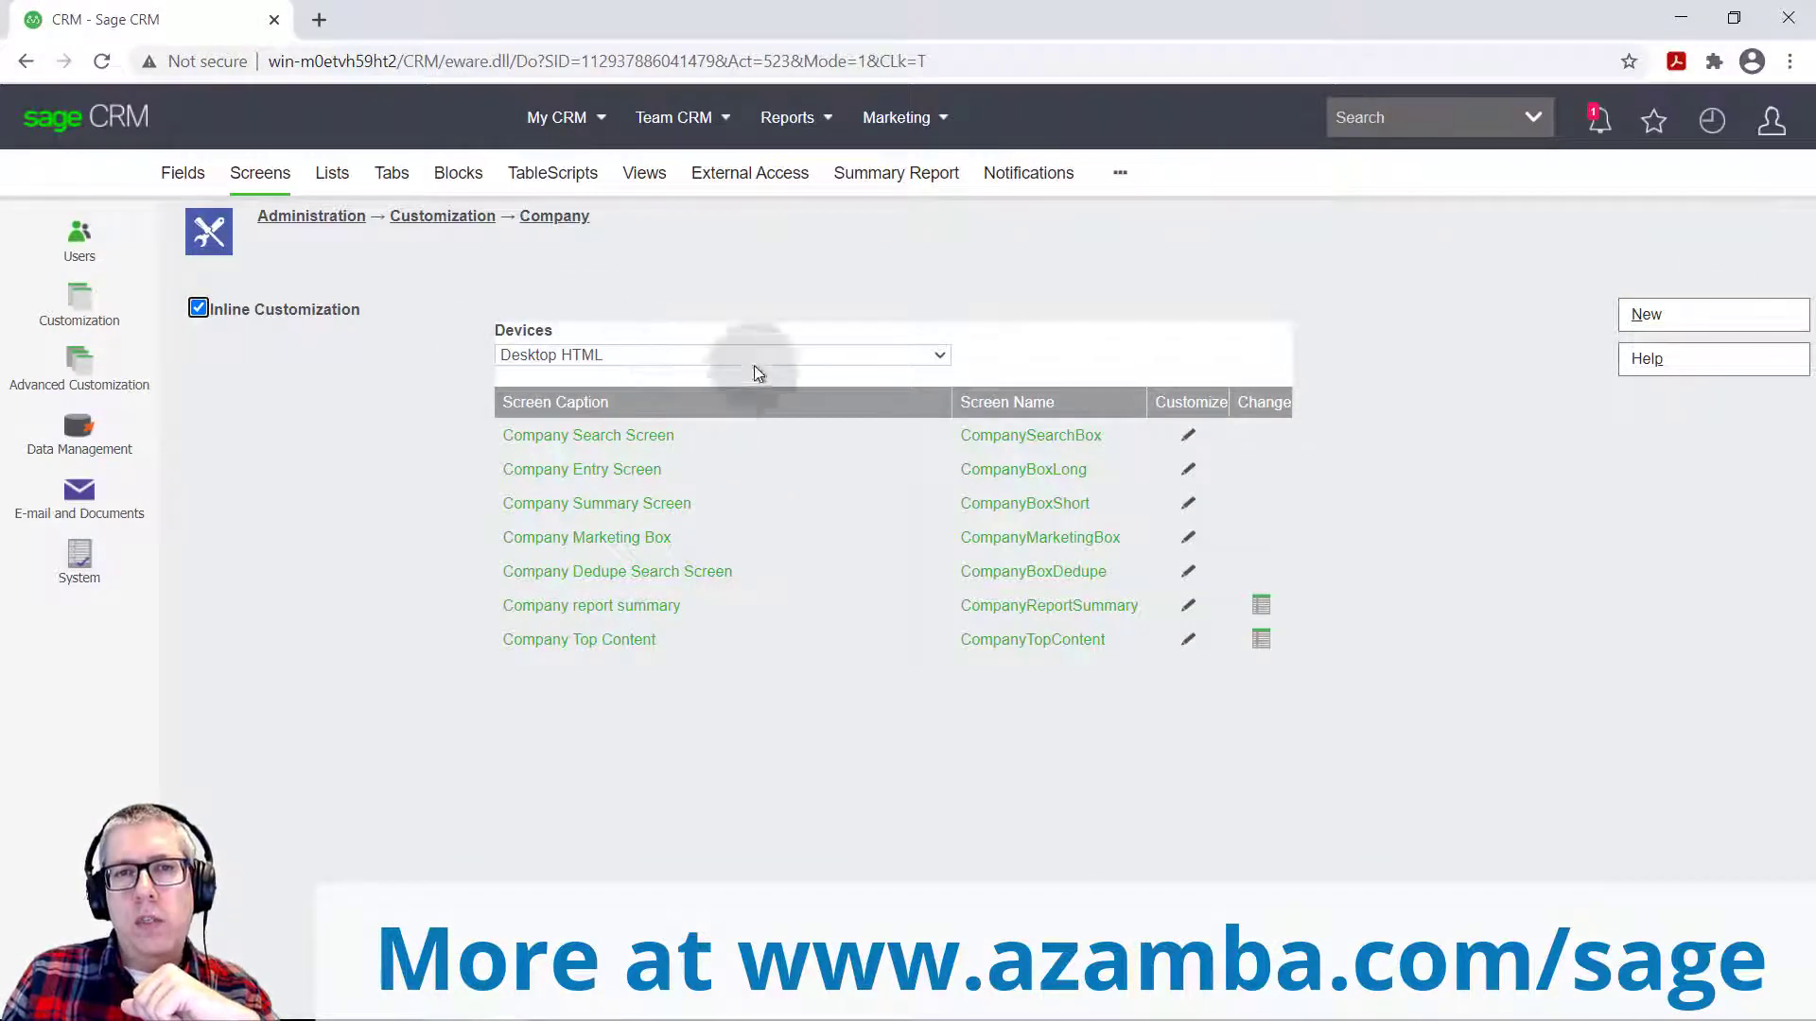
# Step: Switch Devices to mobile color-screen devices and open the Company Entry Screen (CompanyBoxLong) layout
pyautogui.click(753, 355)
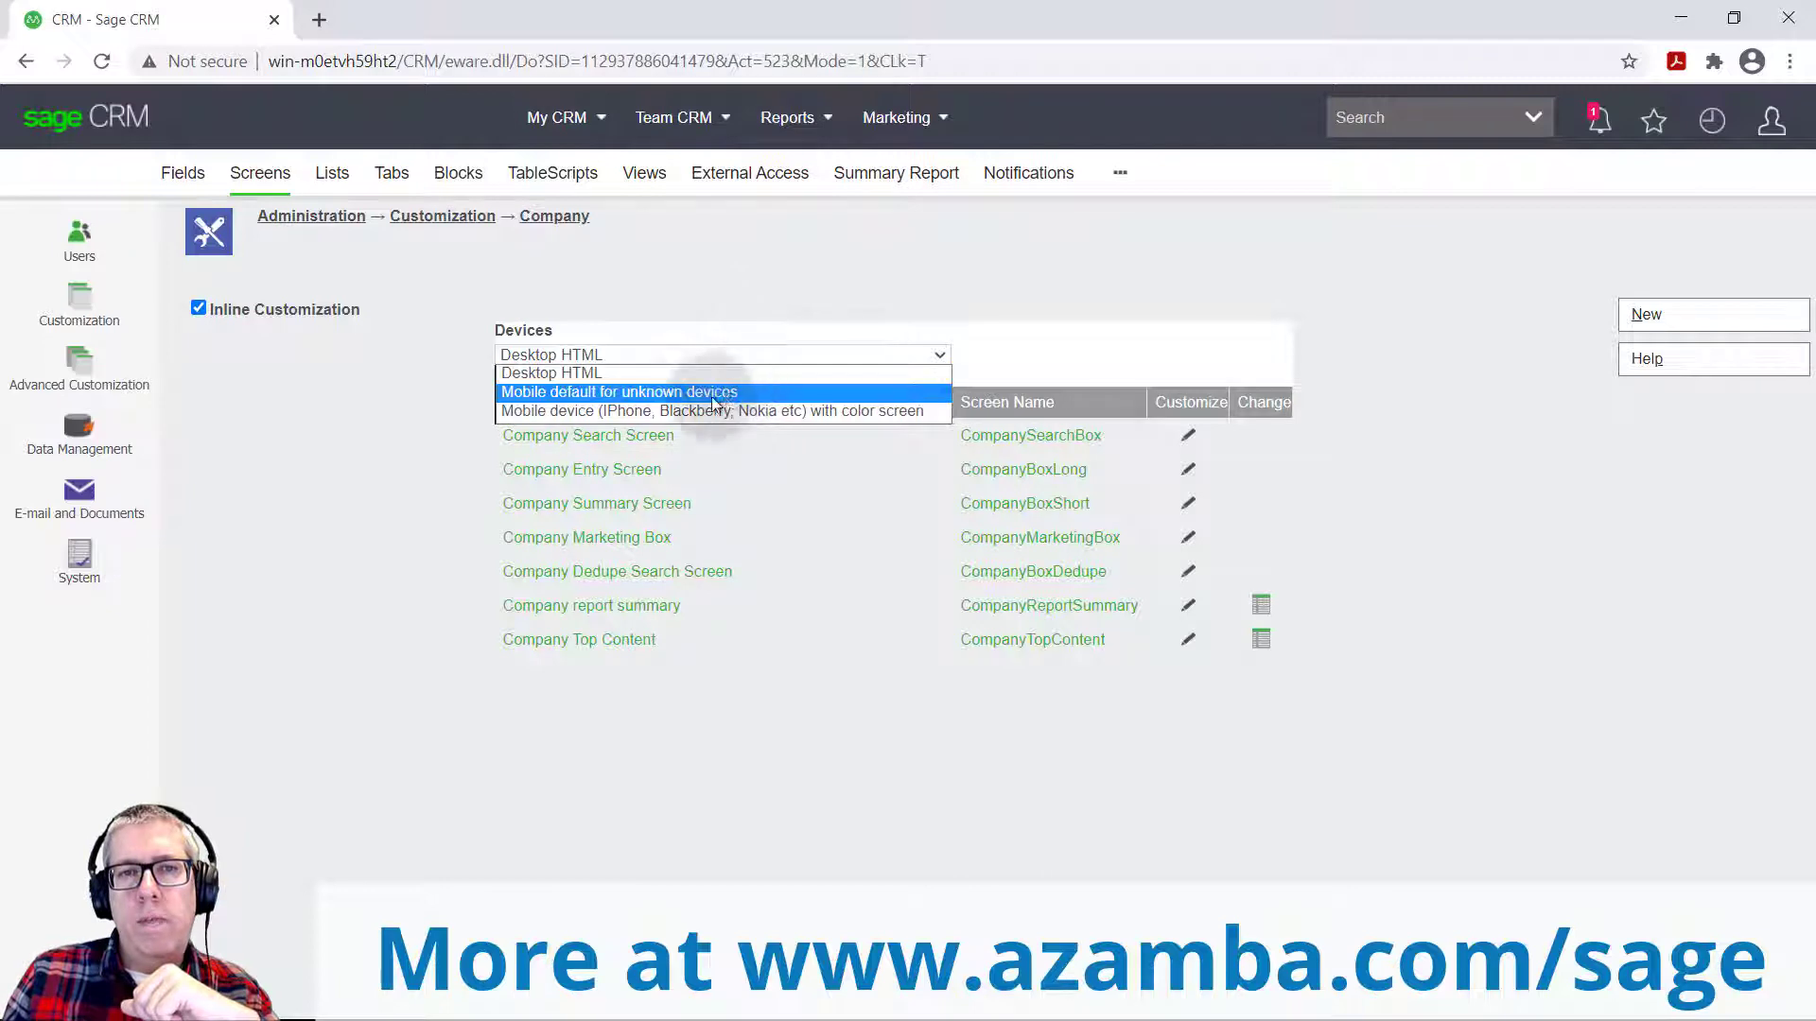
pyautogui.click(560, 413)
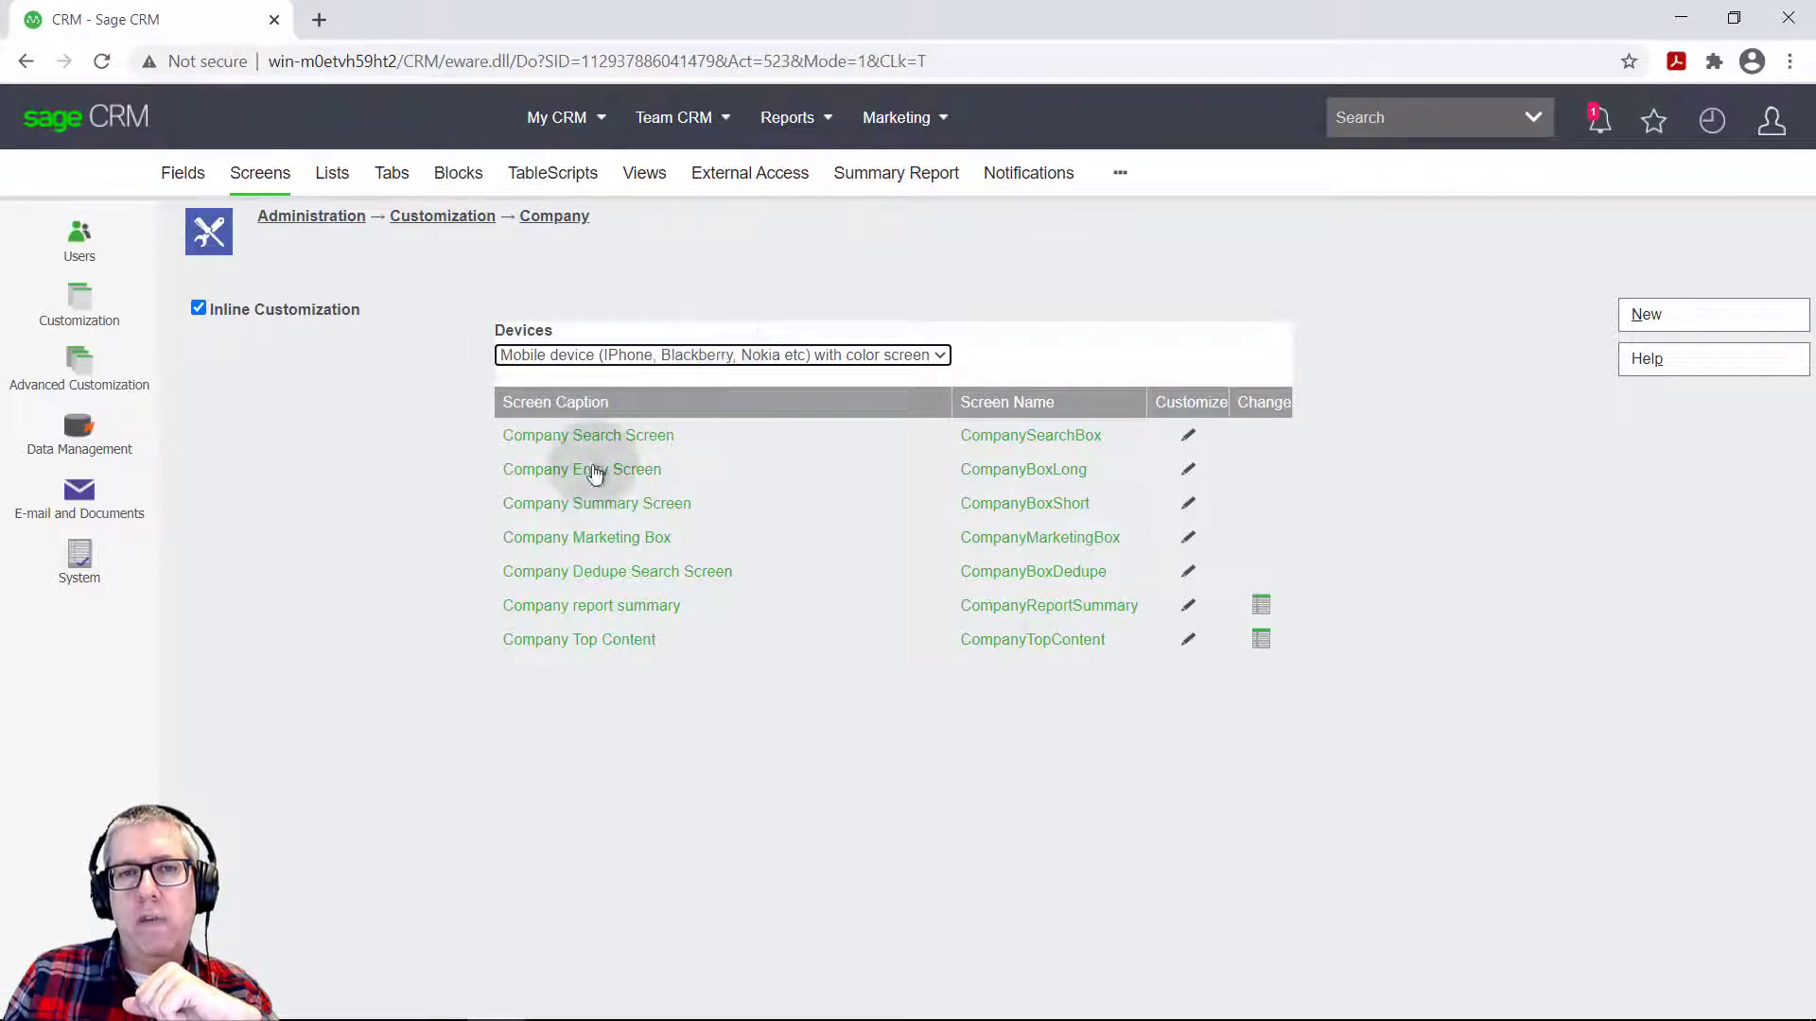
pyautogui.click(413, 503)
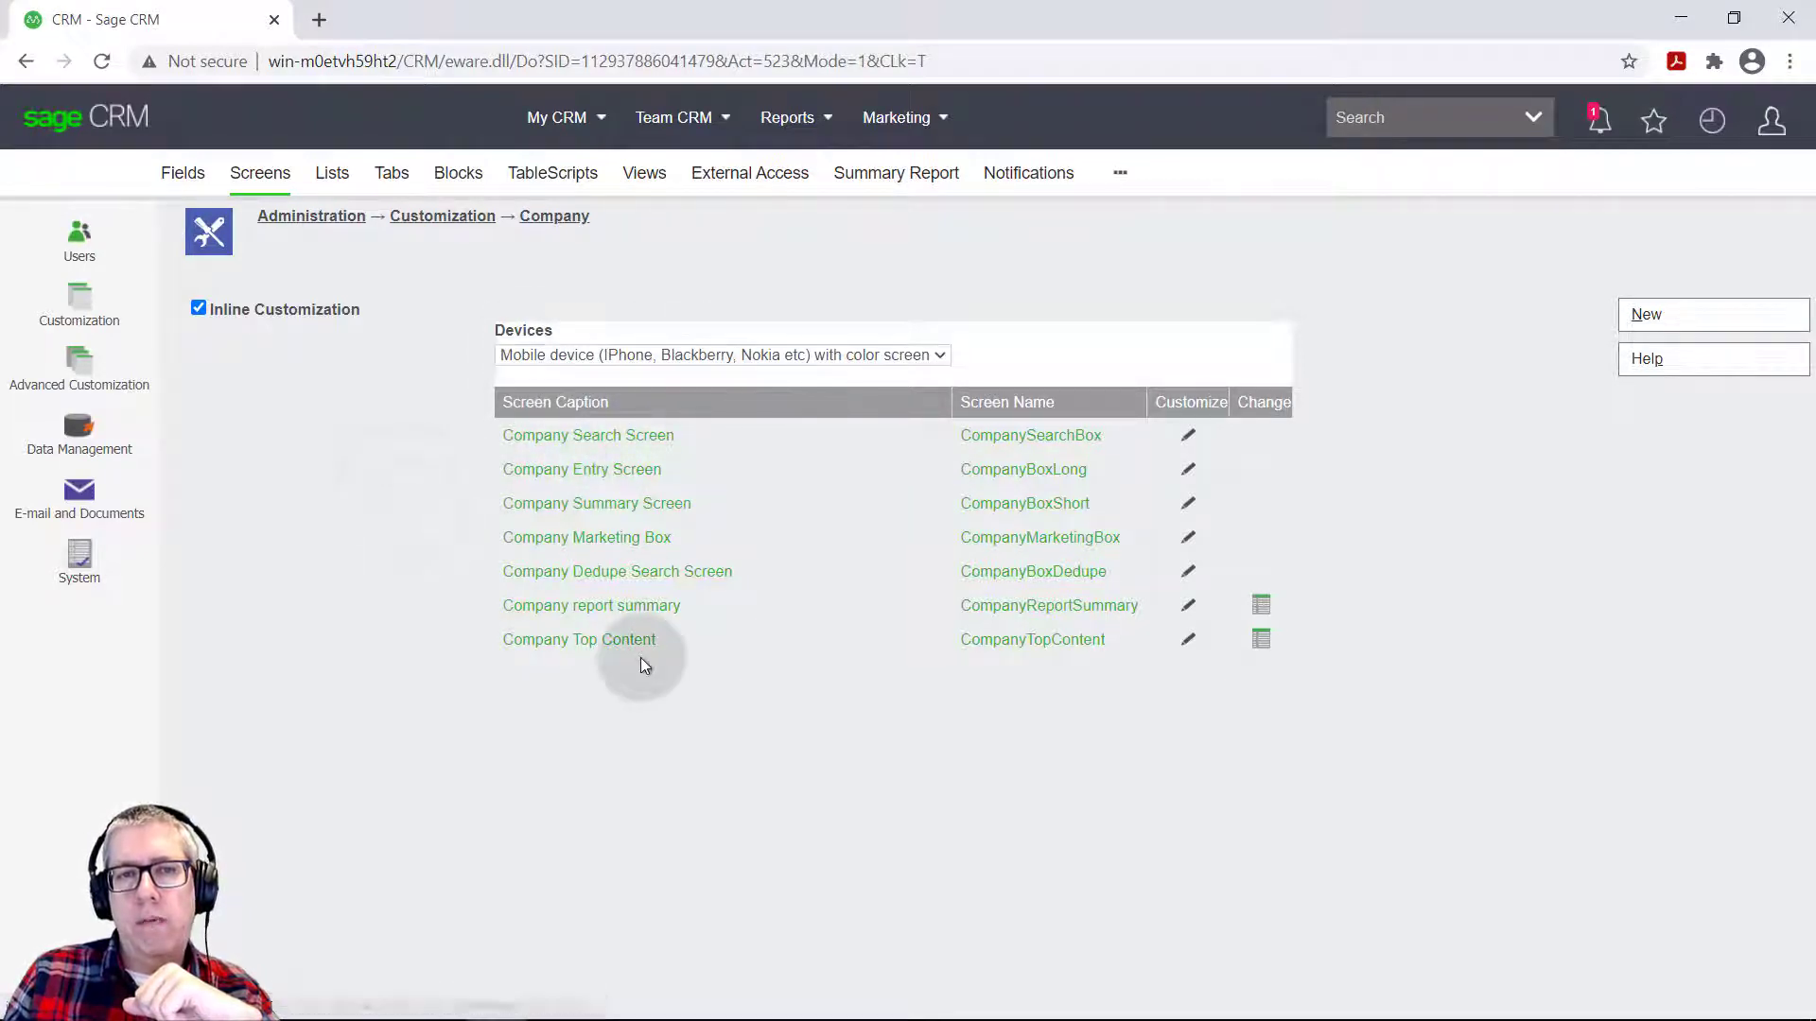
pyautogui.click(596, 471)
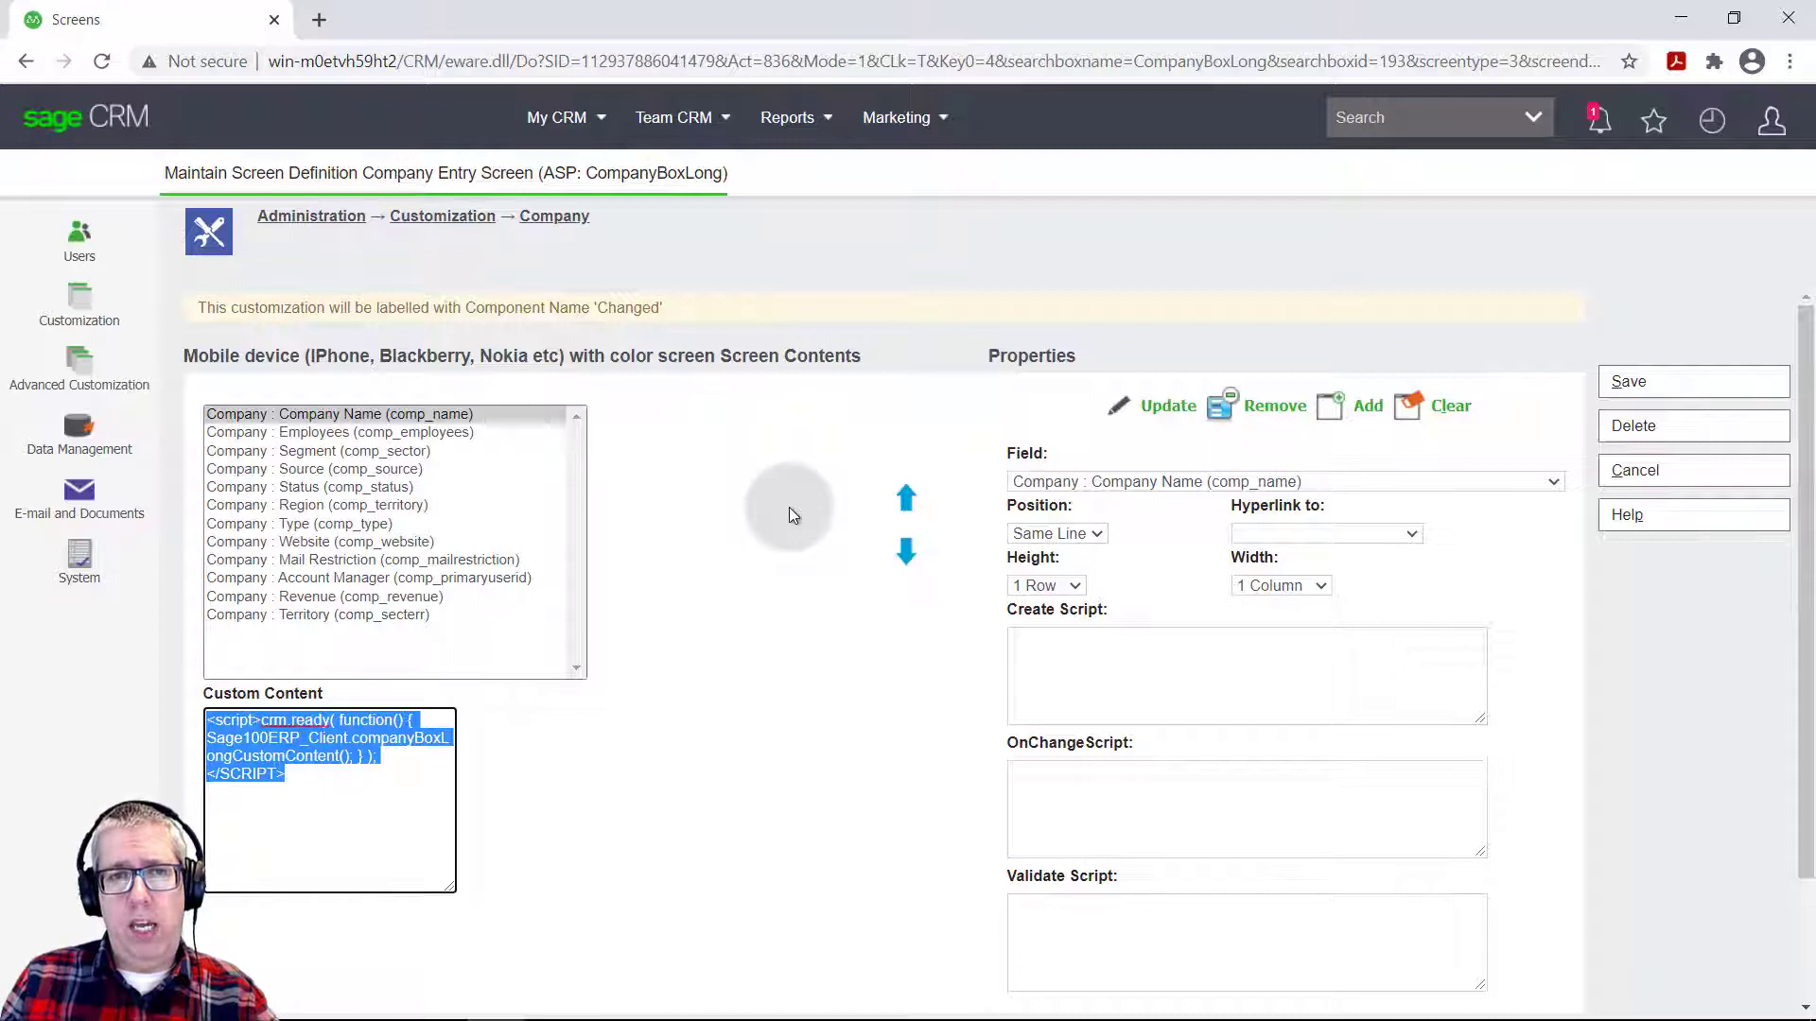
# Step: Inspect the properties of the Region, Account Manager and Revenue fields in the mobile layout
pyautogui.click(718, 514)
pyautogui.click(354, 509)
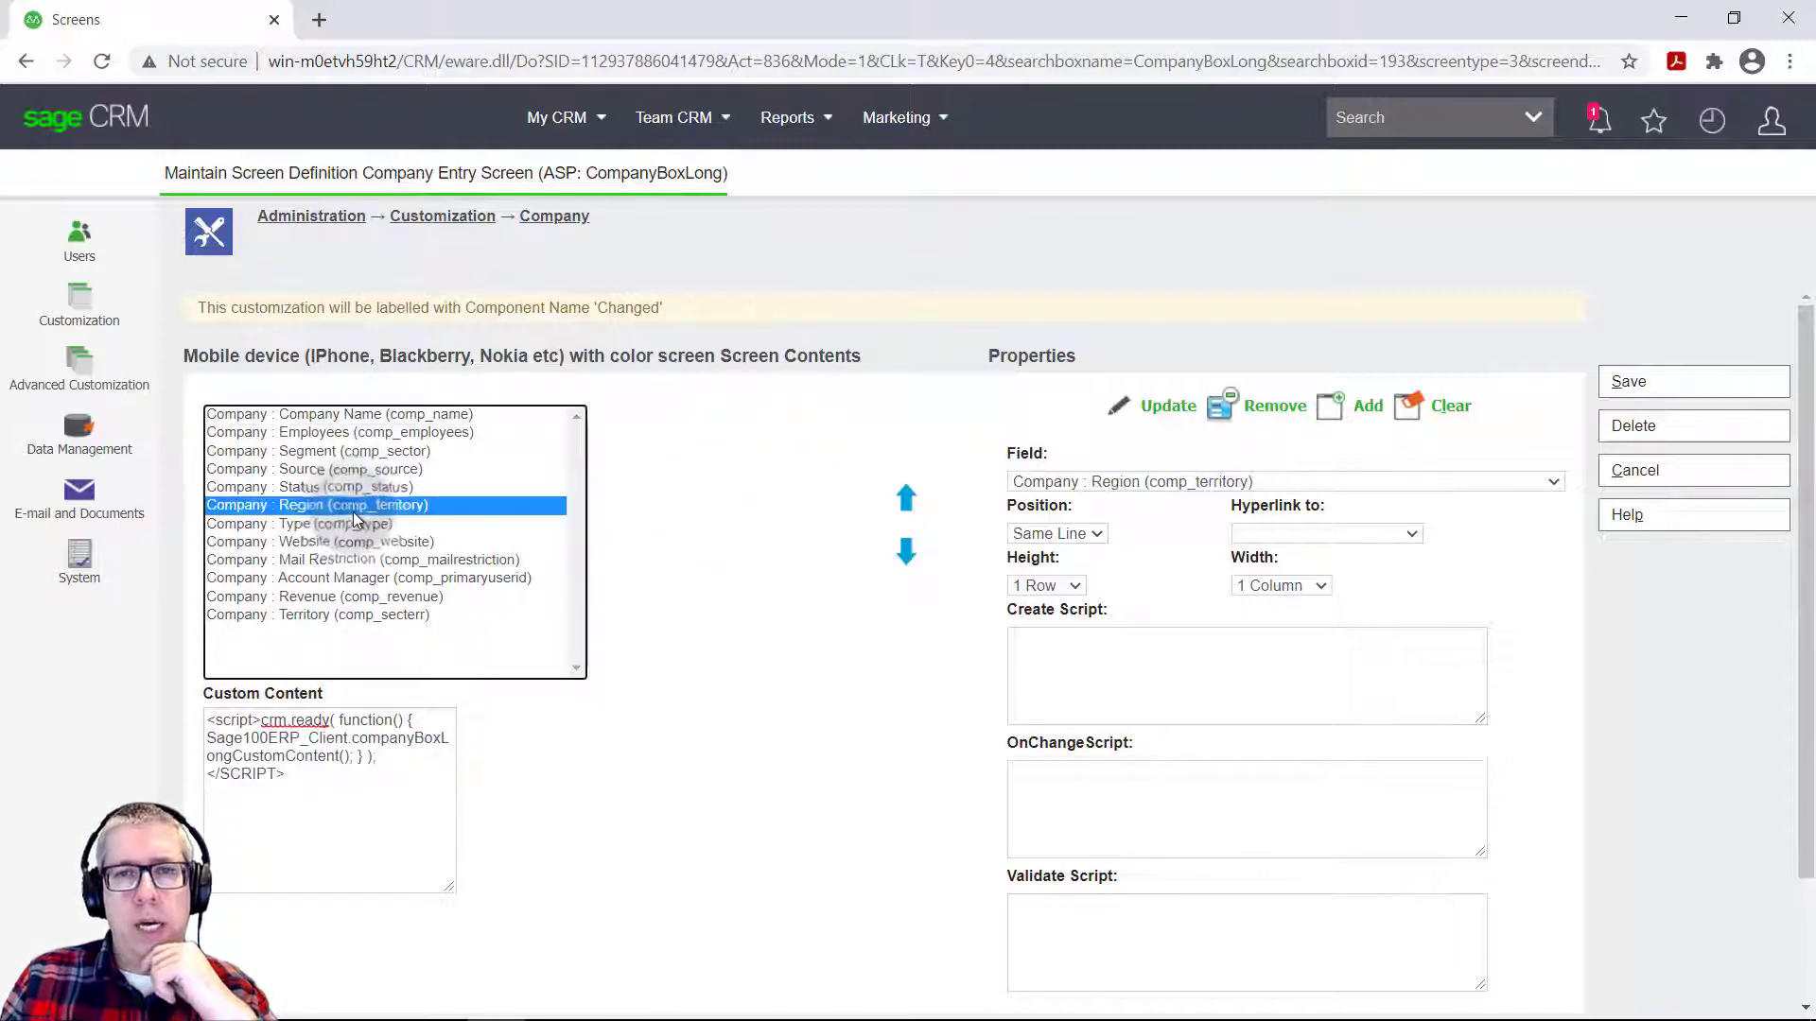
pyautogui.click(348, 578)
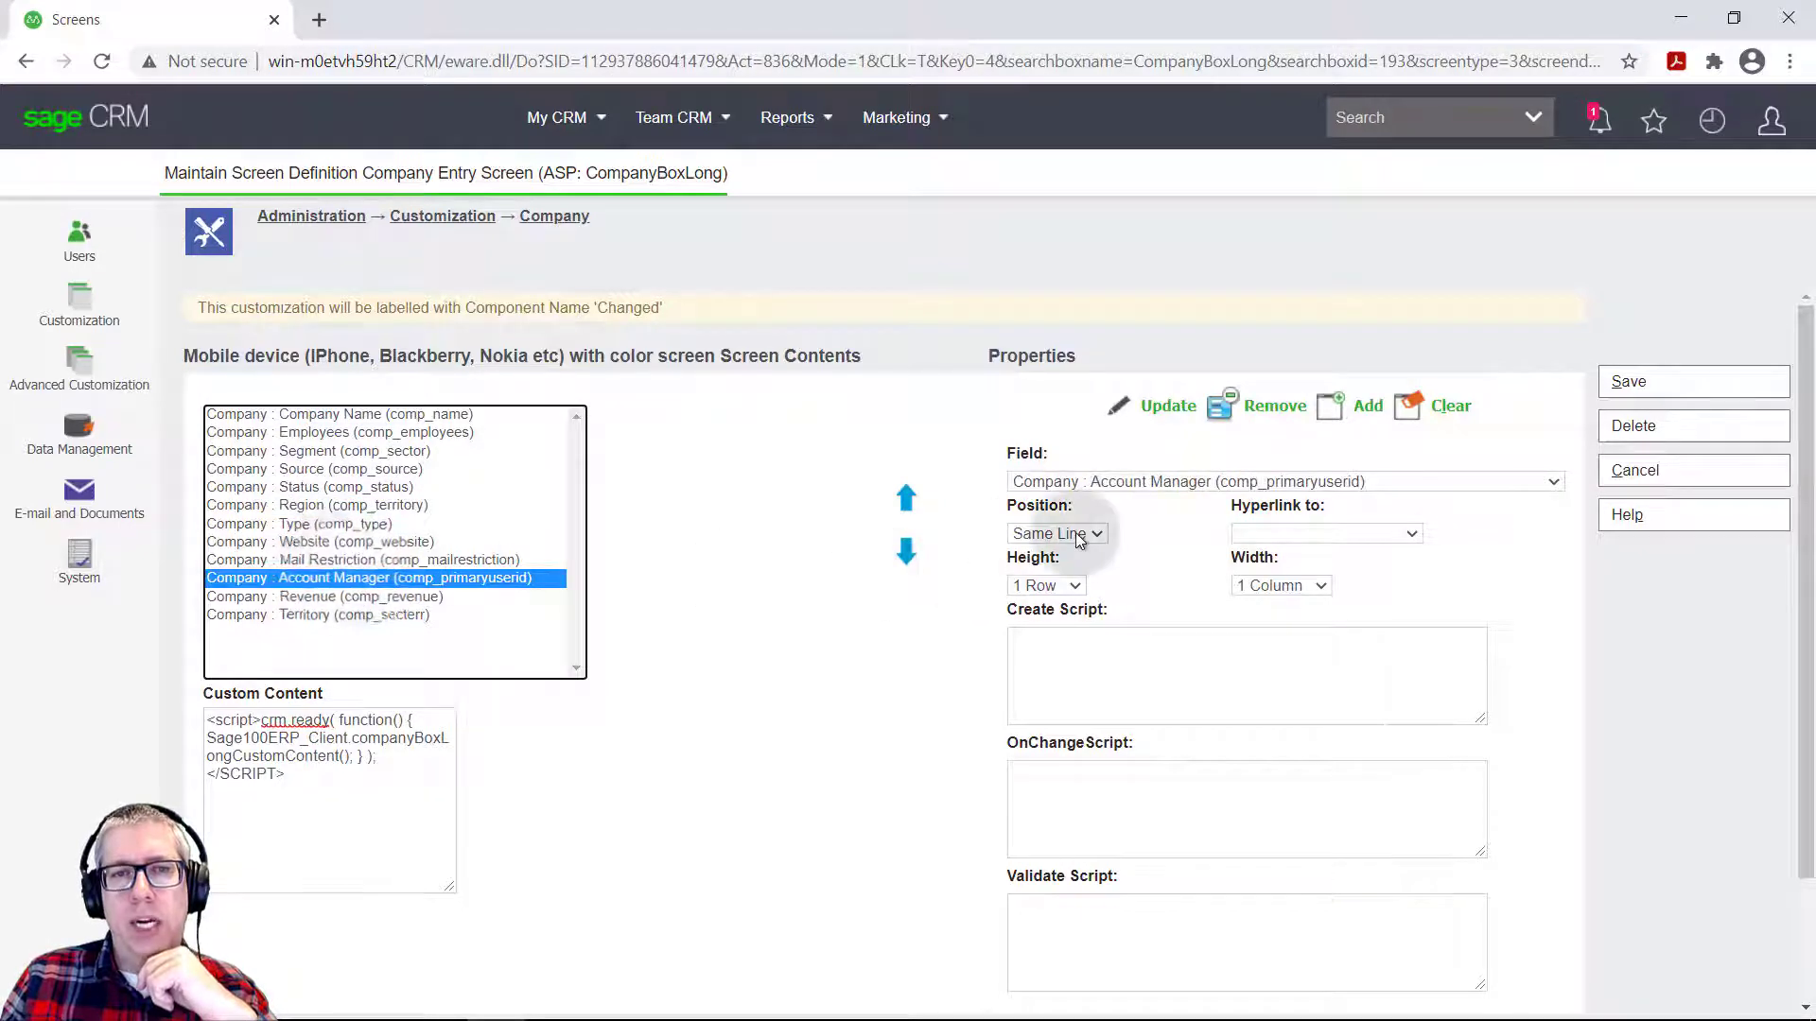
pyautogui.click(359, 599)
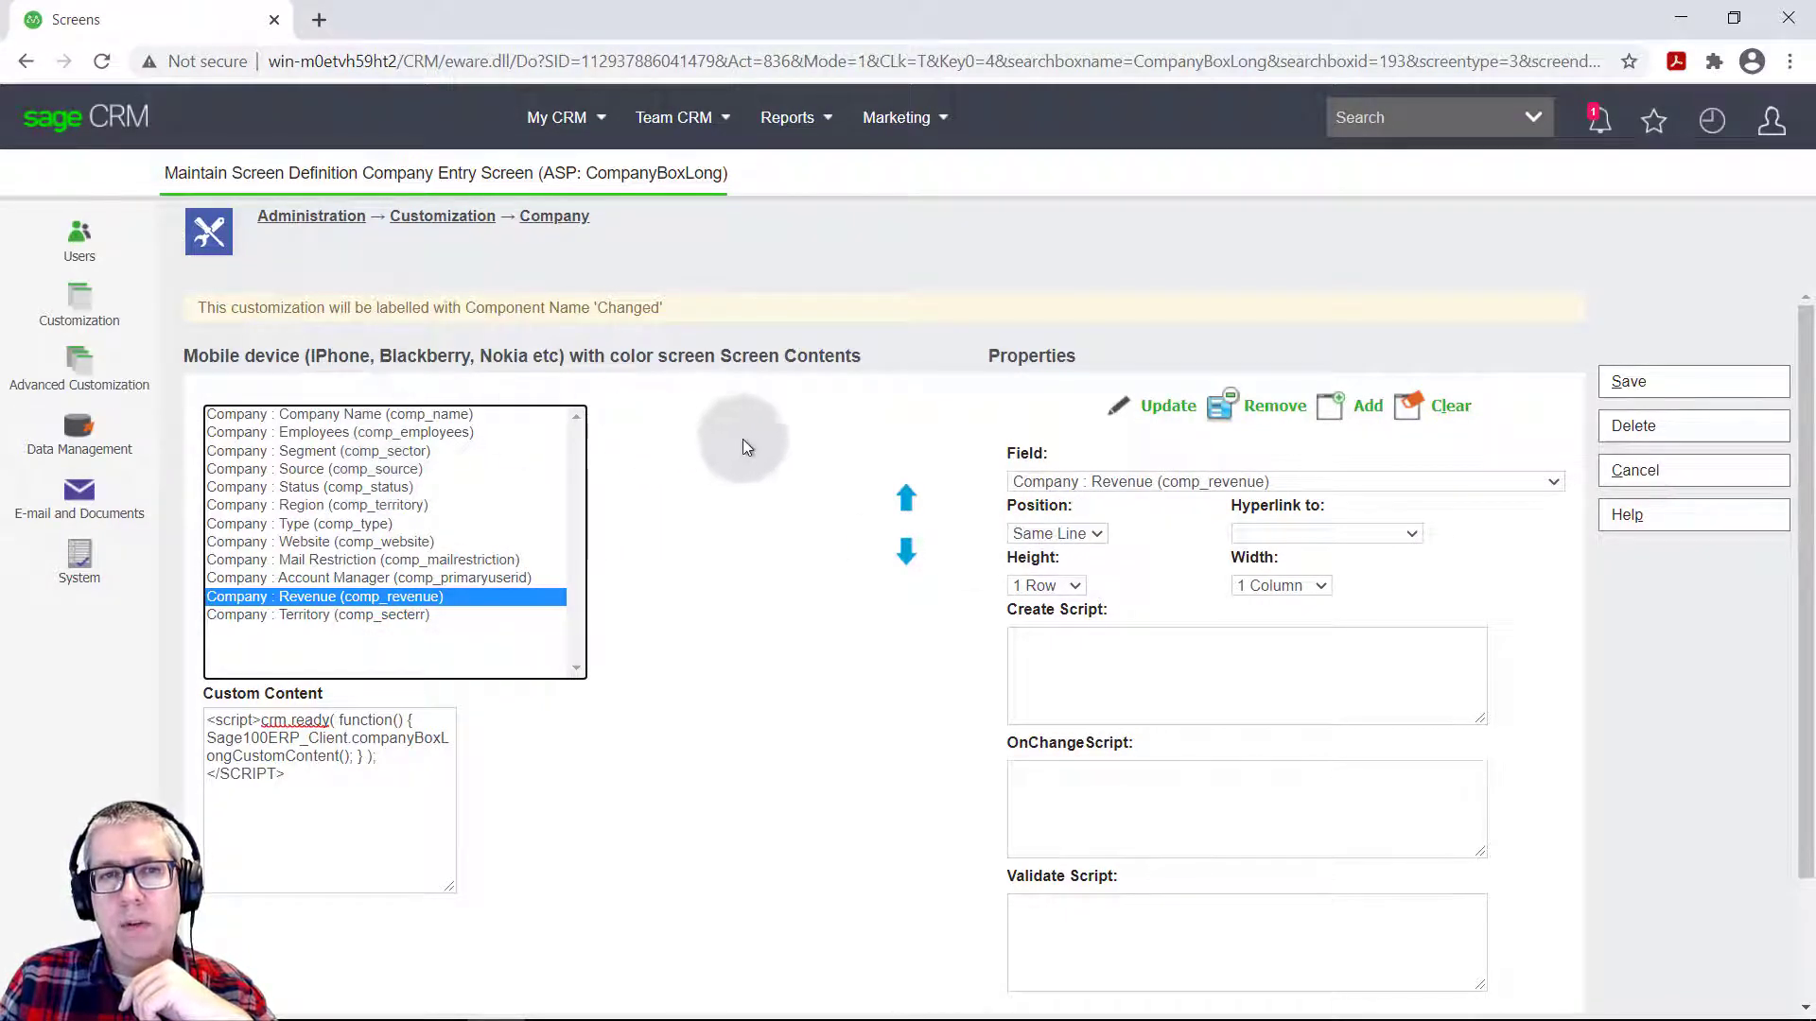
# Step: Cancel the mobile layout without changes and set Devices back to Desktop HTML
pyautogui.click(1650, 478)
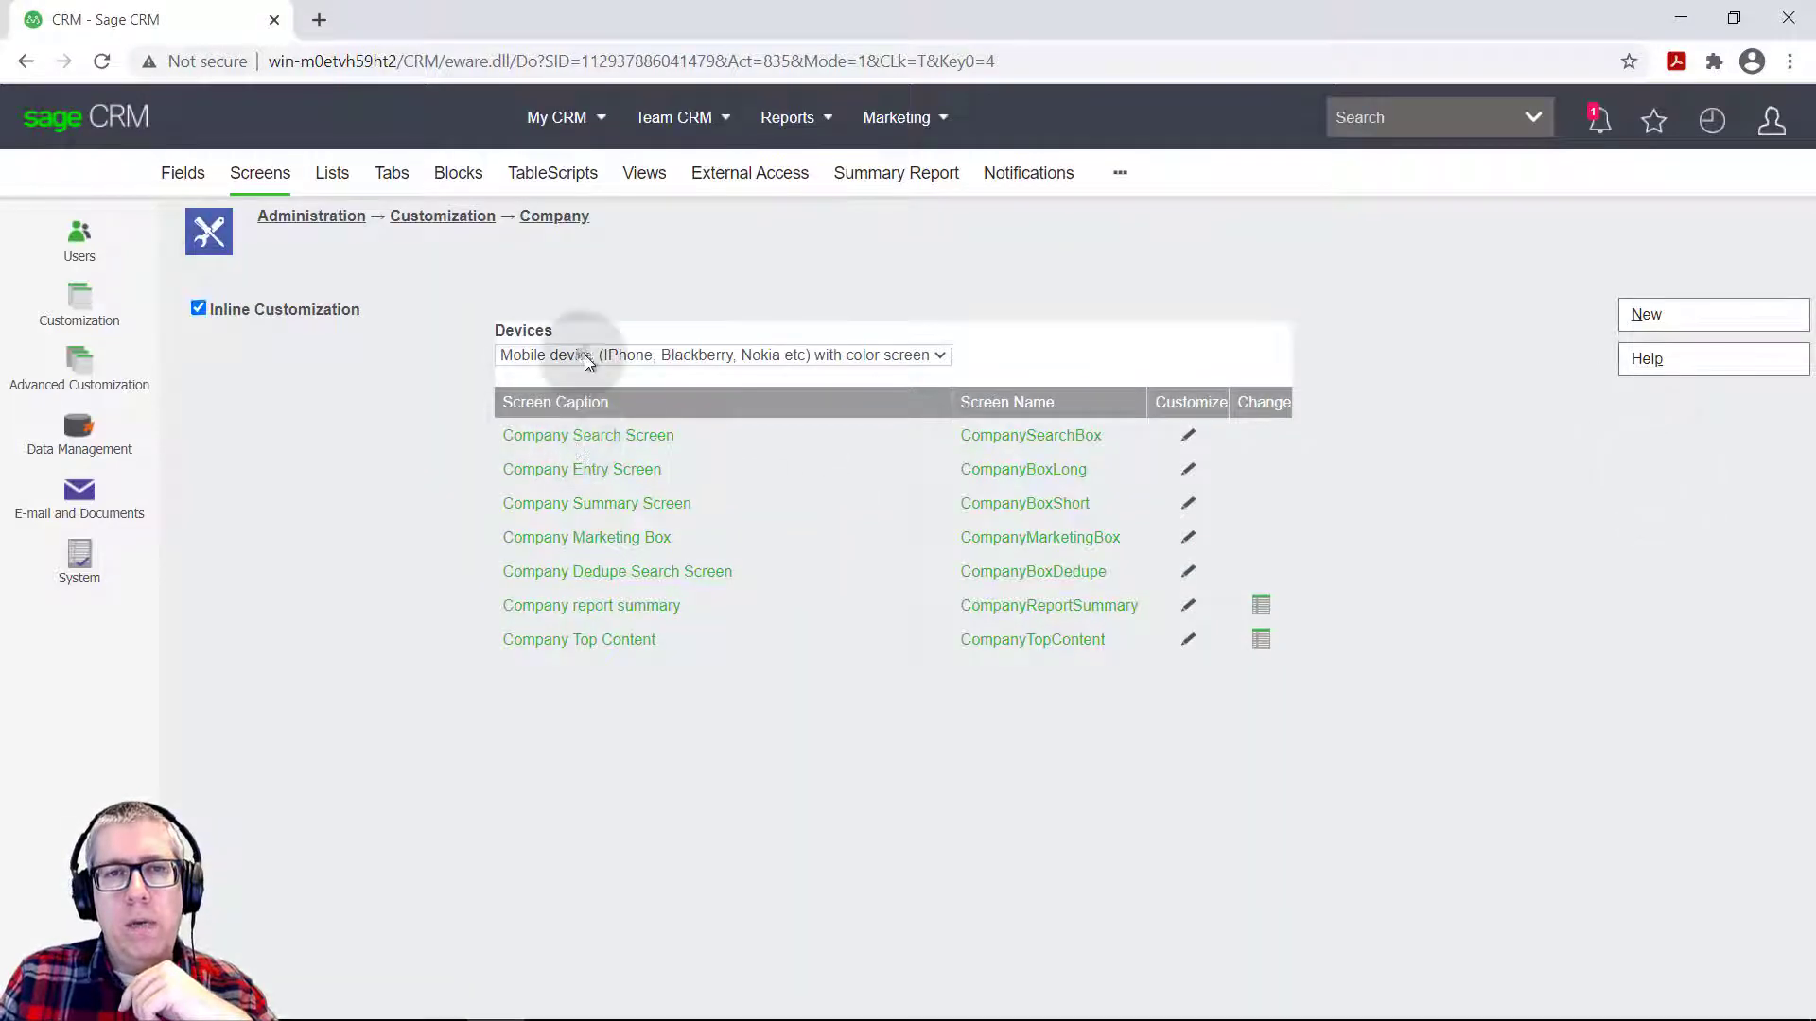
pyautogui.click(584, 355)
pyautogui.click(587, 372)
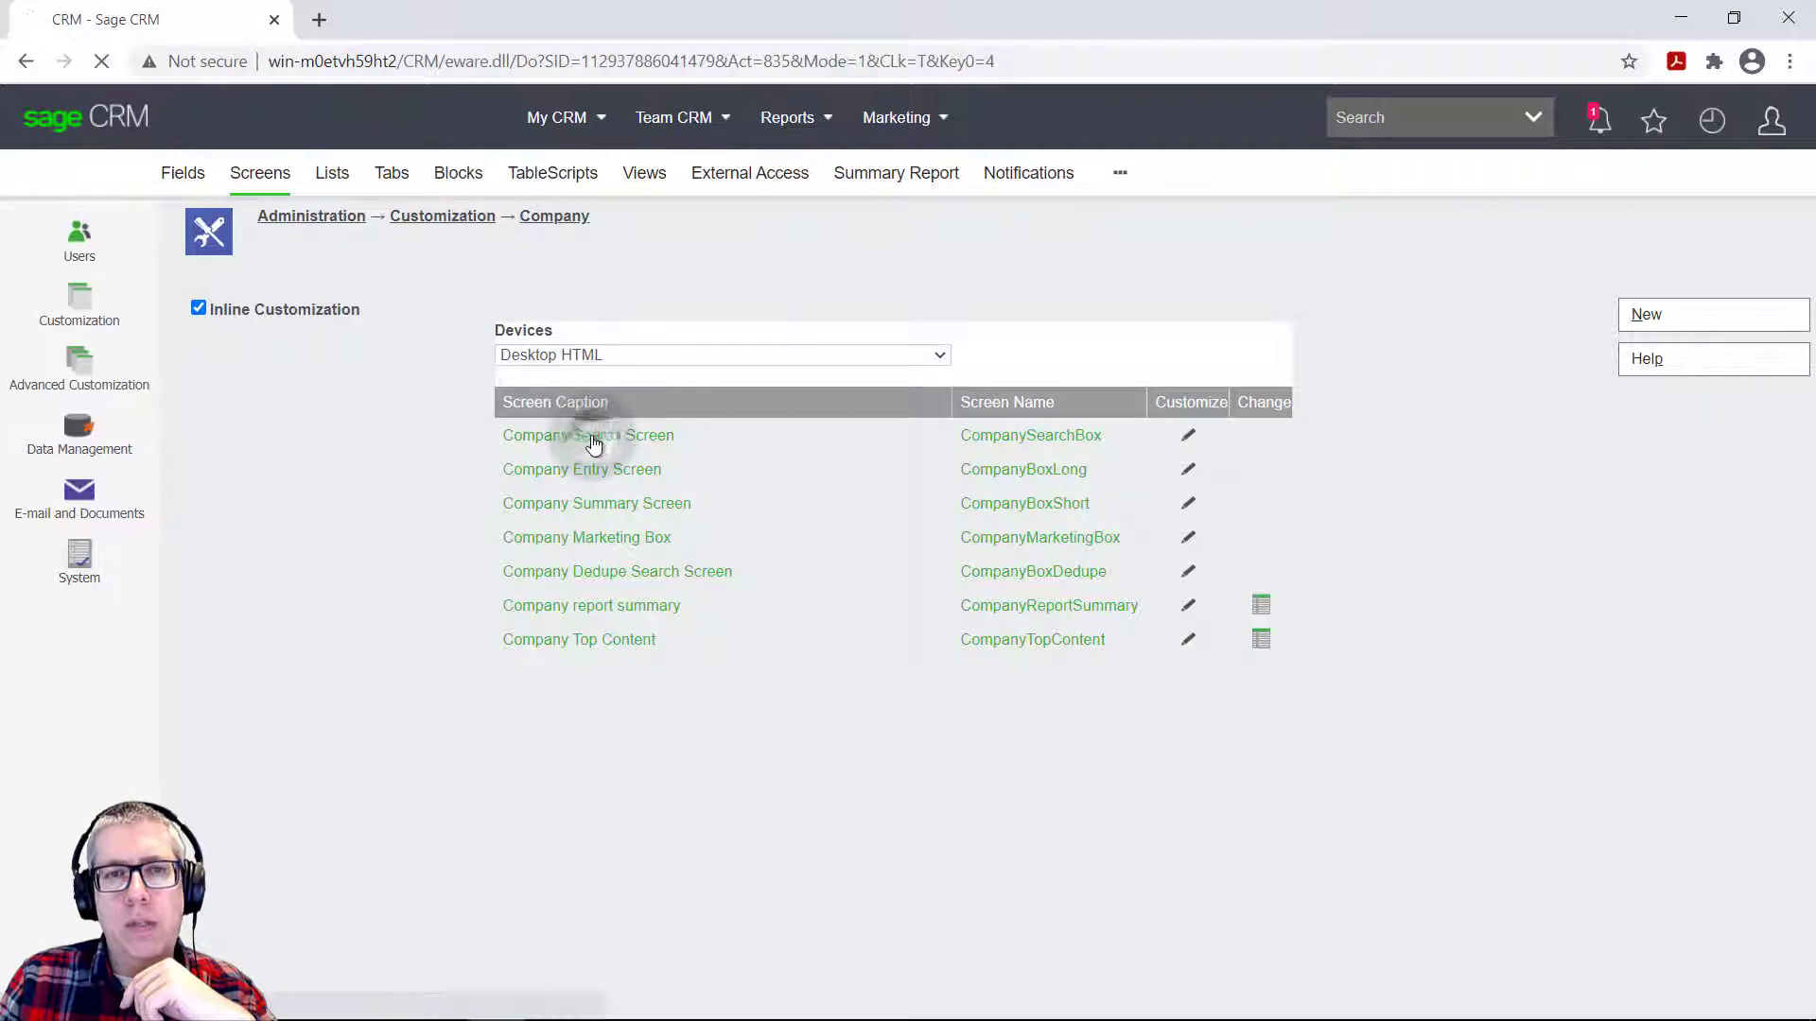
# Step: View and cancel the Company Search Screen for Desktop HTML, then for mobile color-screen devices
pyautogui.click(594, 444)
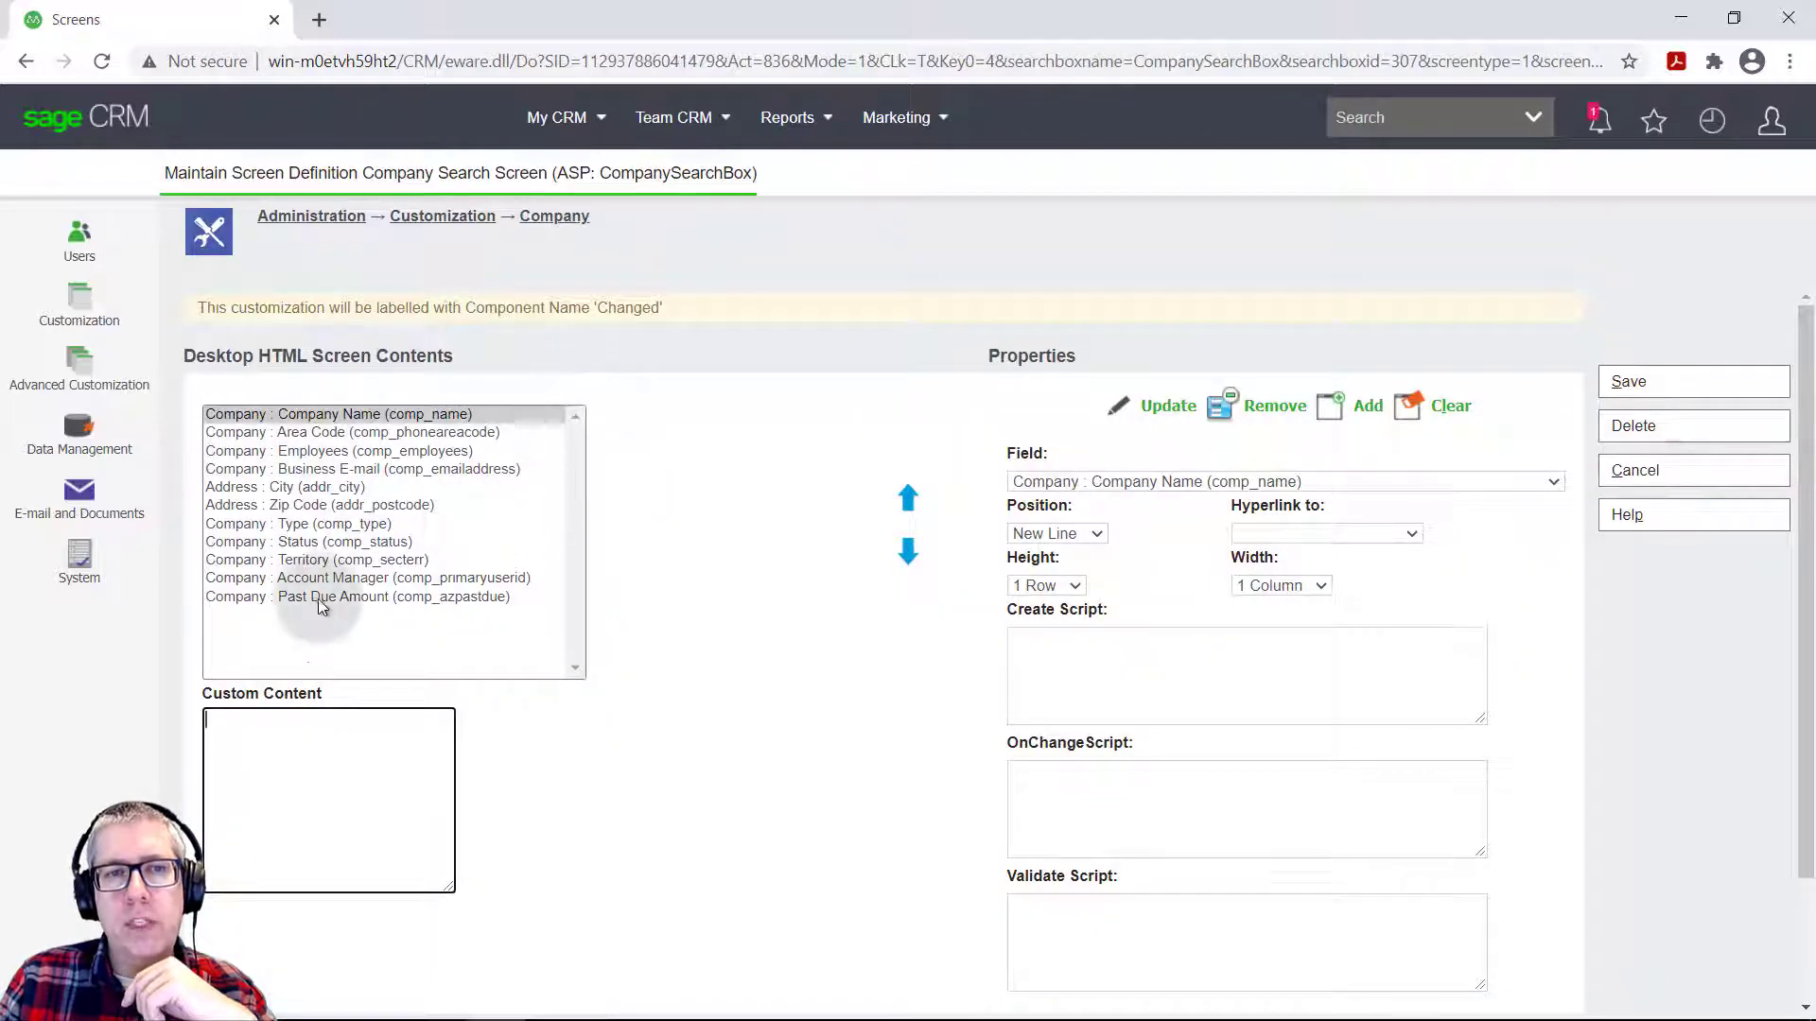
pyautogui.click(1631, 470)
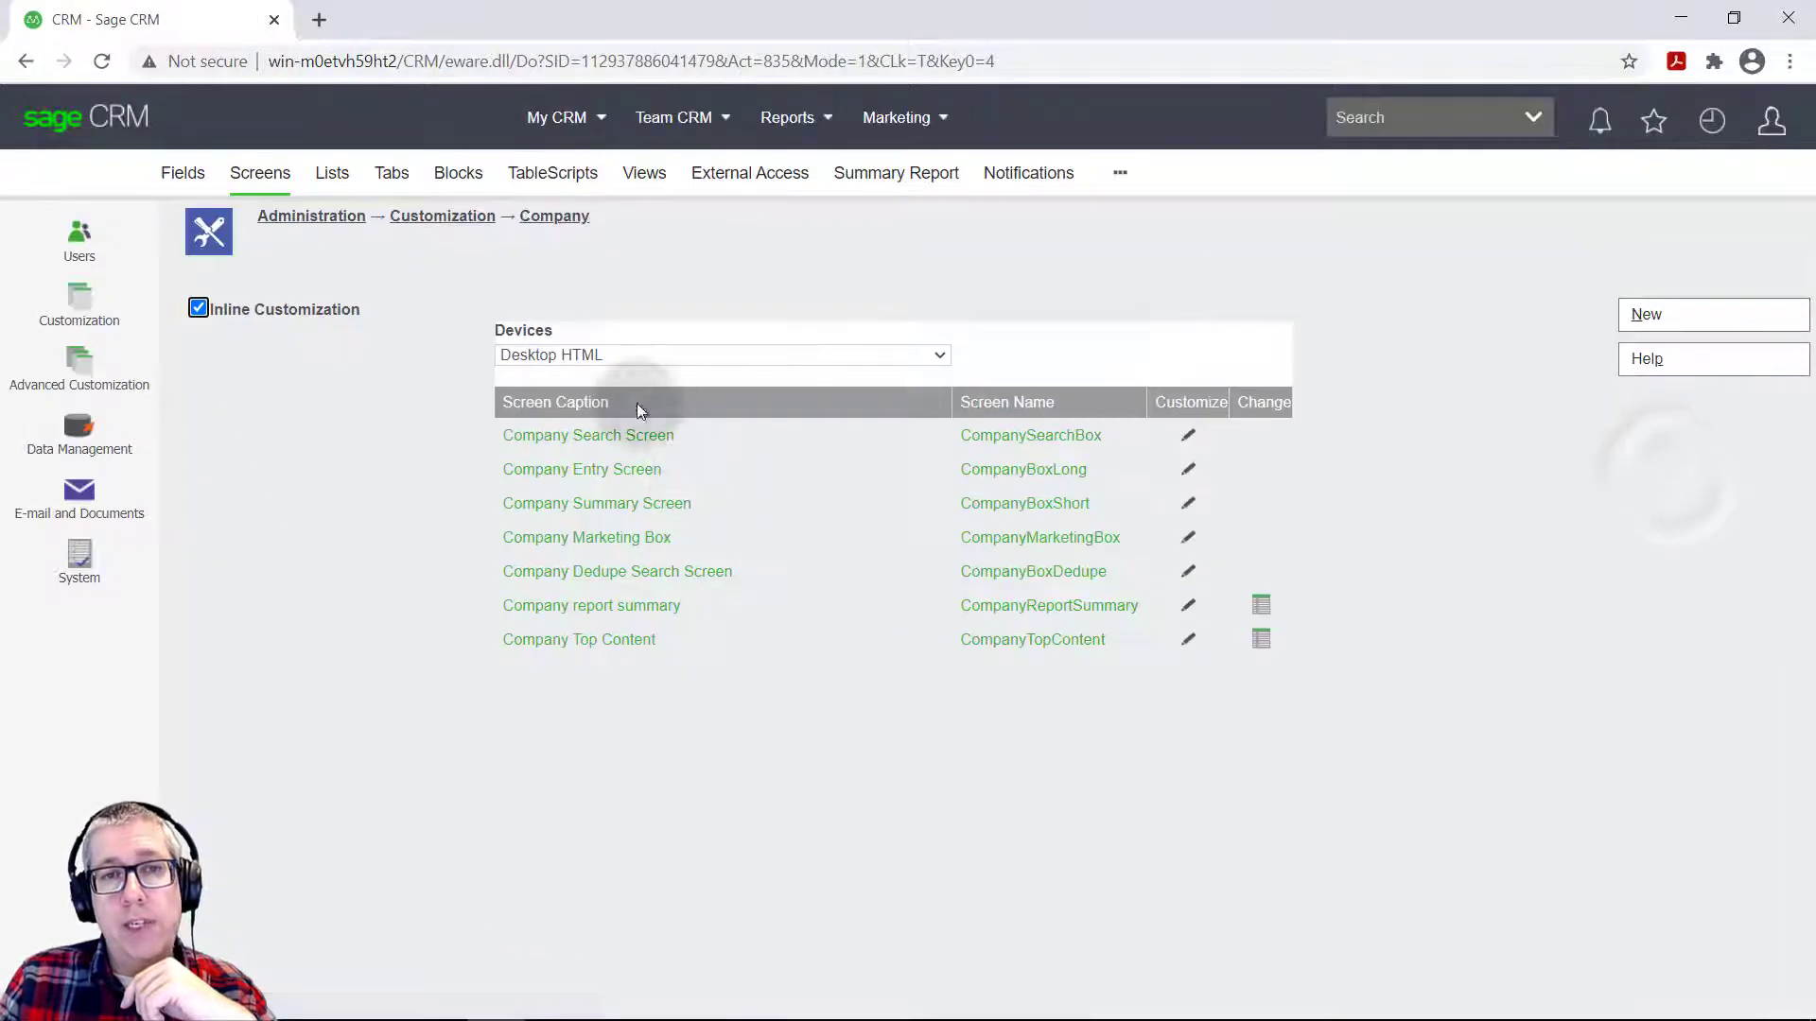
pyautogui.click(628, 356)
pyautogui.click(610, 409)
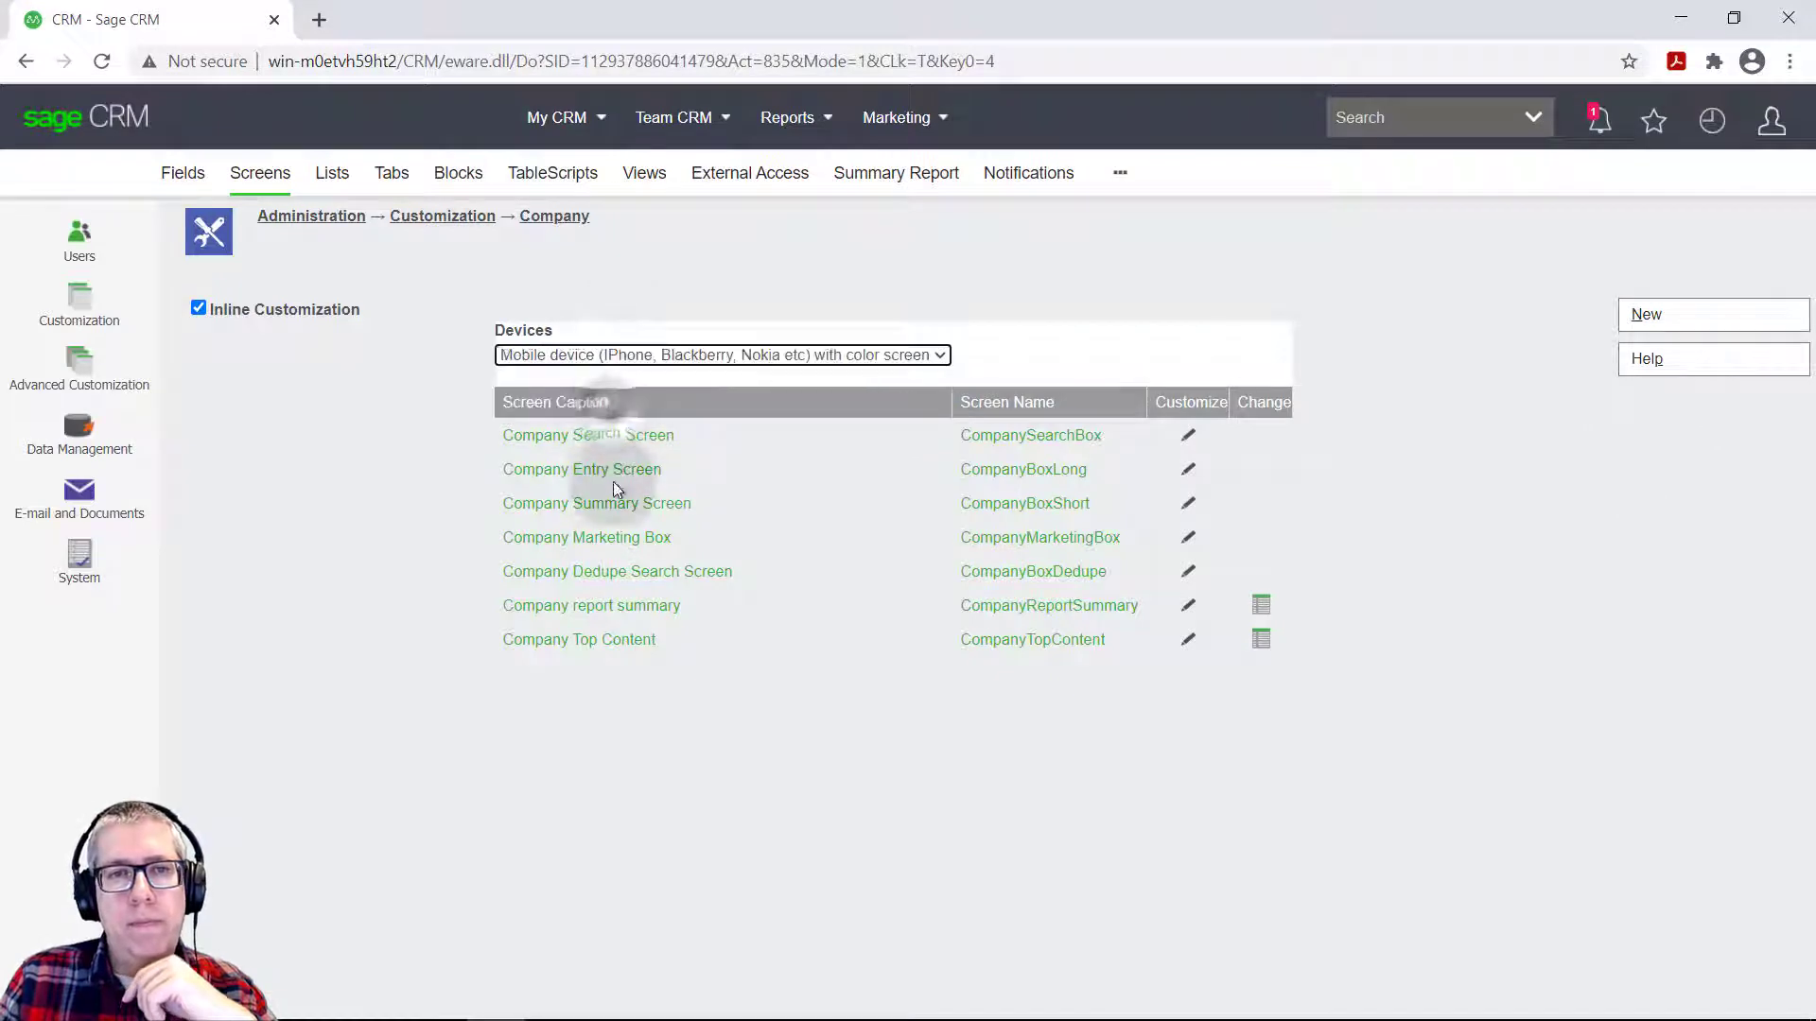
pyautogui.click(571, 437)
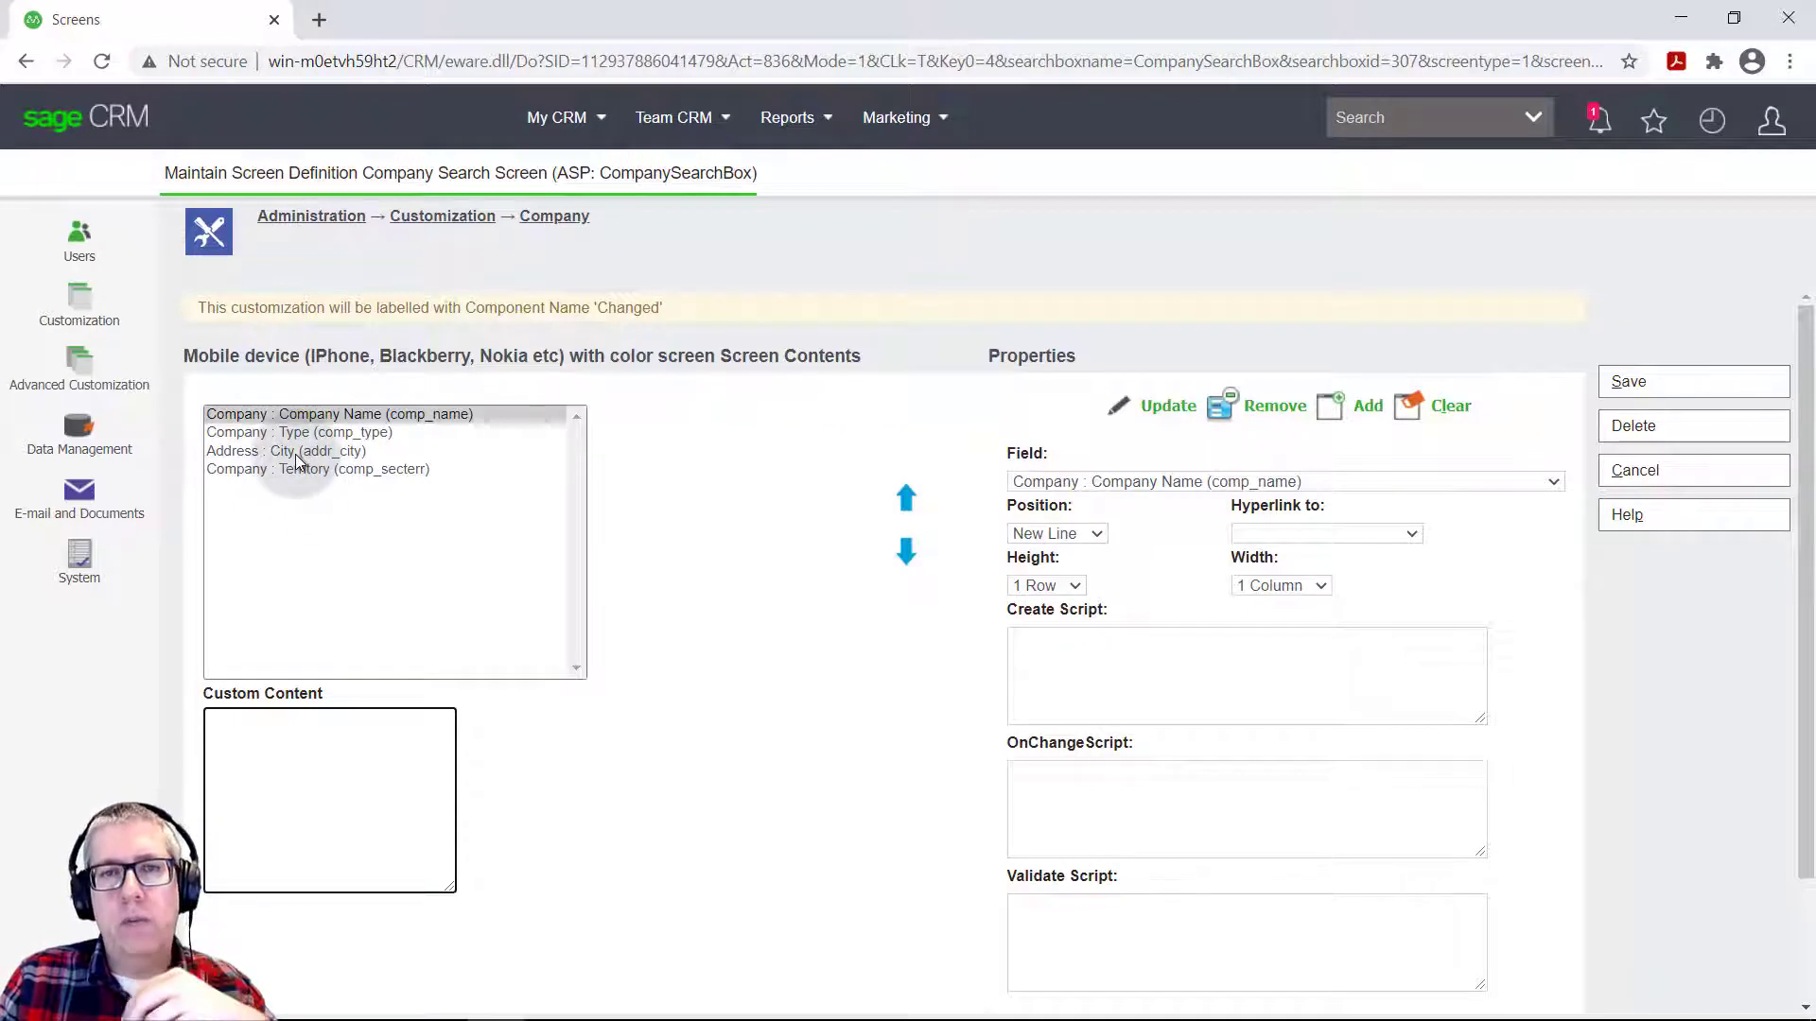
pyautogui.click(1670, 472)
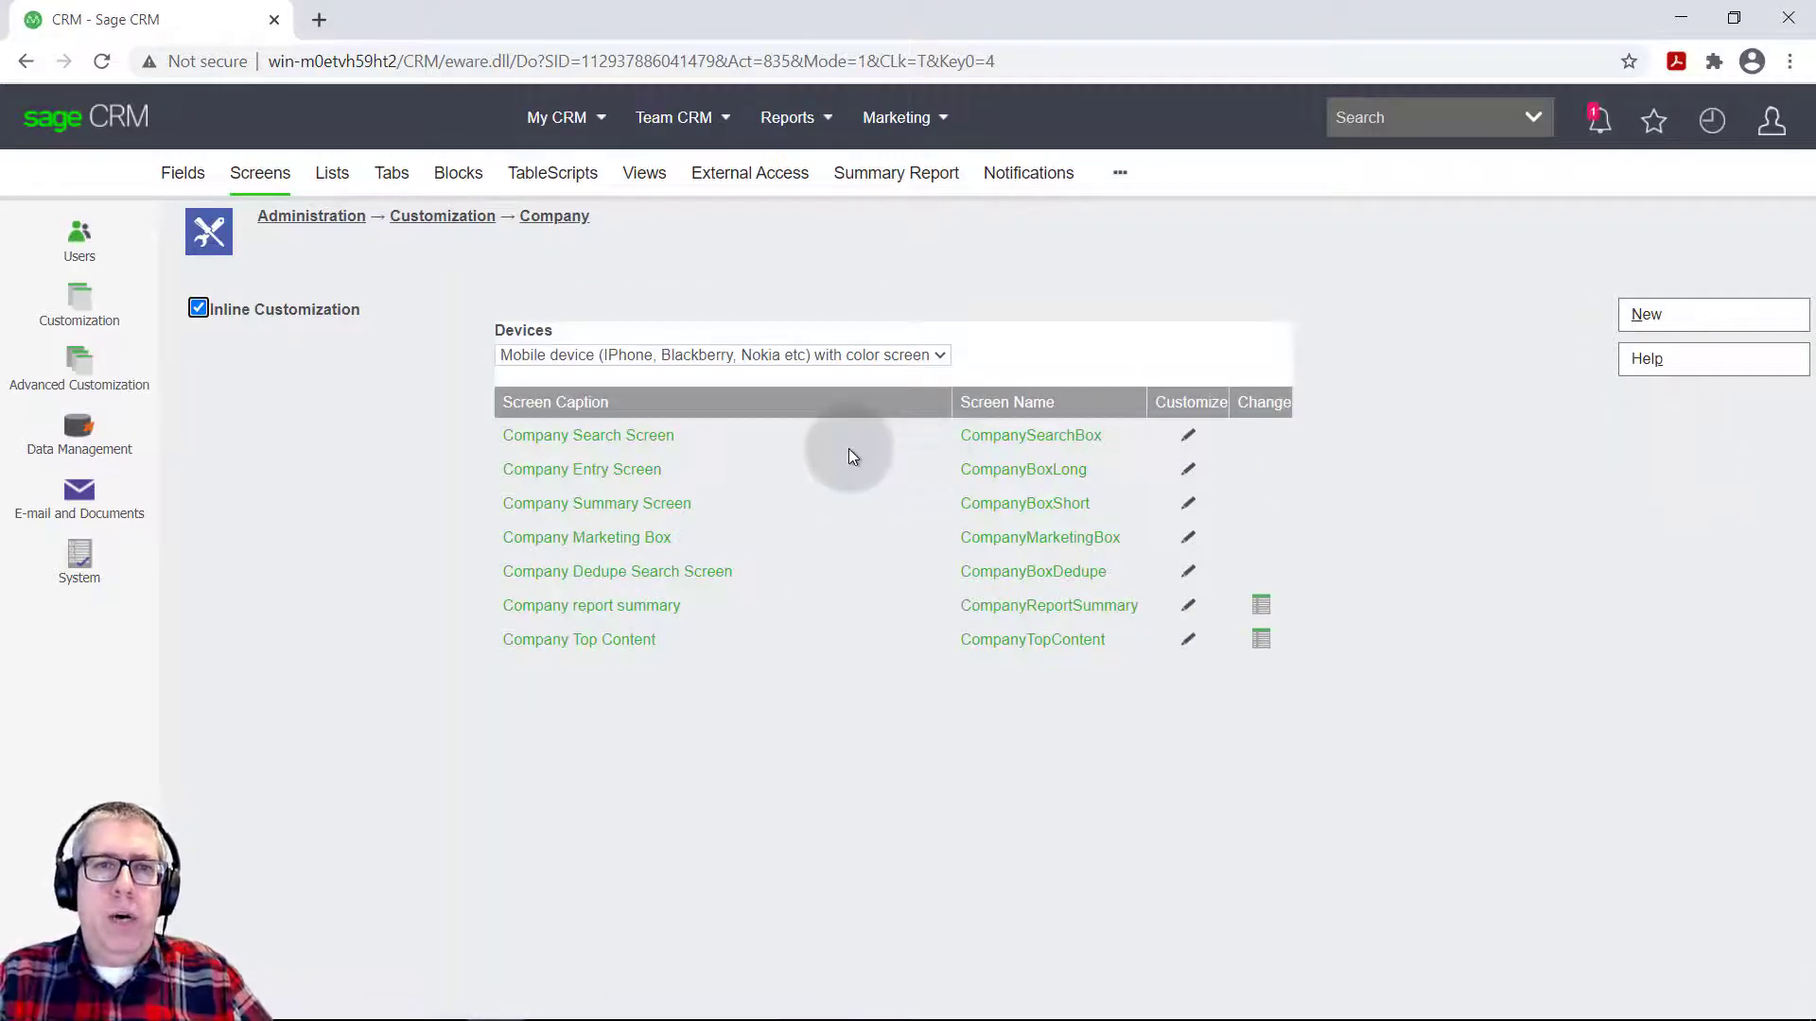